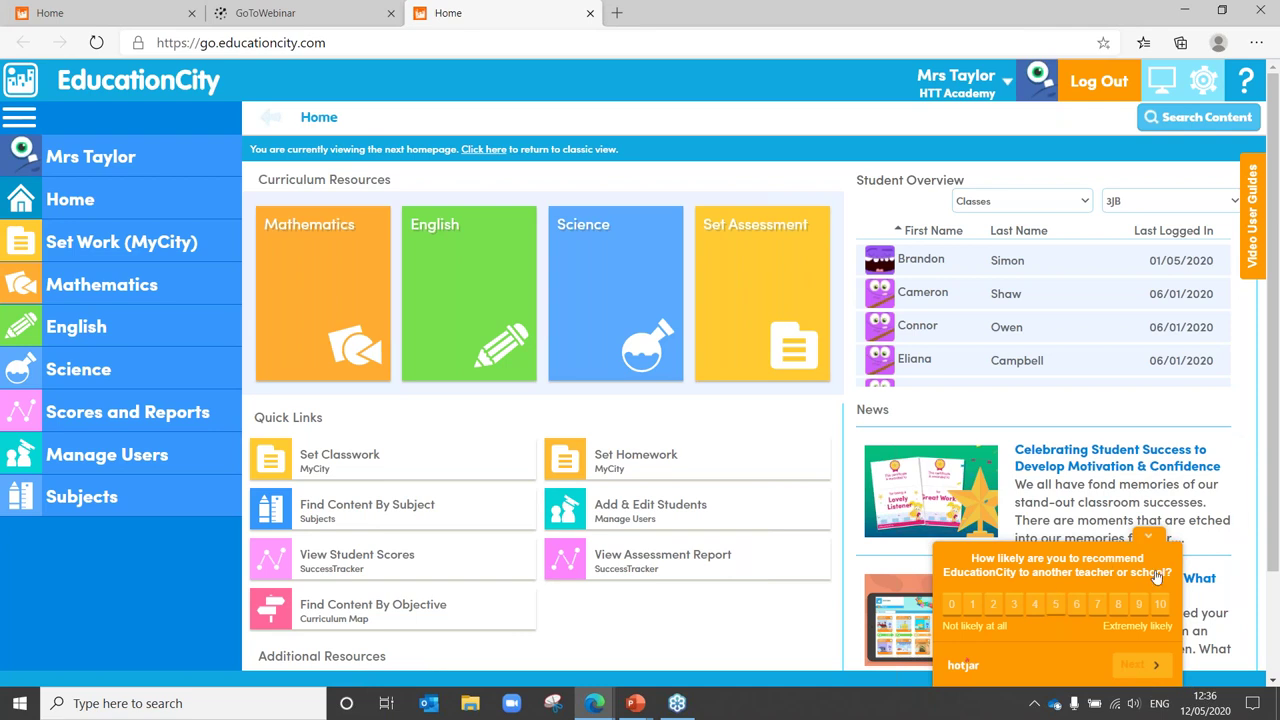
Step: Dismiss the recommendation survey and open the homework MyCity dated 11/05/20 from the teacher's homework list
left_click(1149, 537)
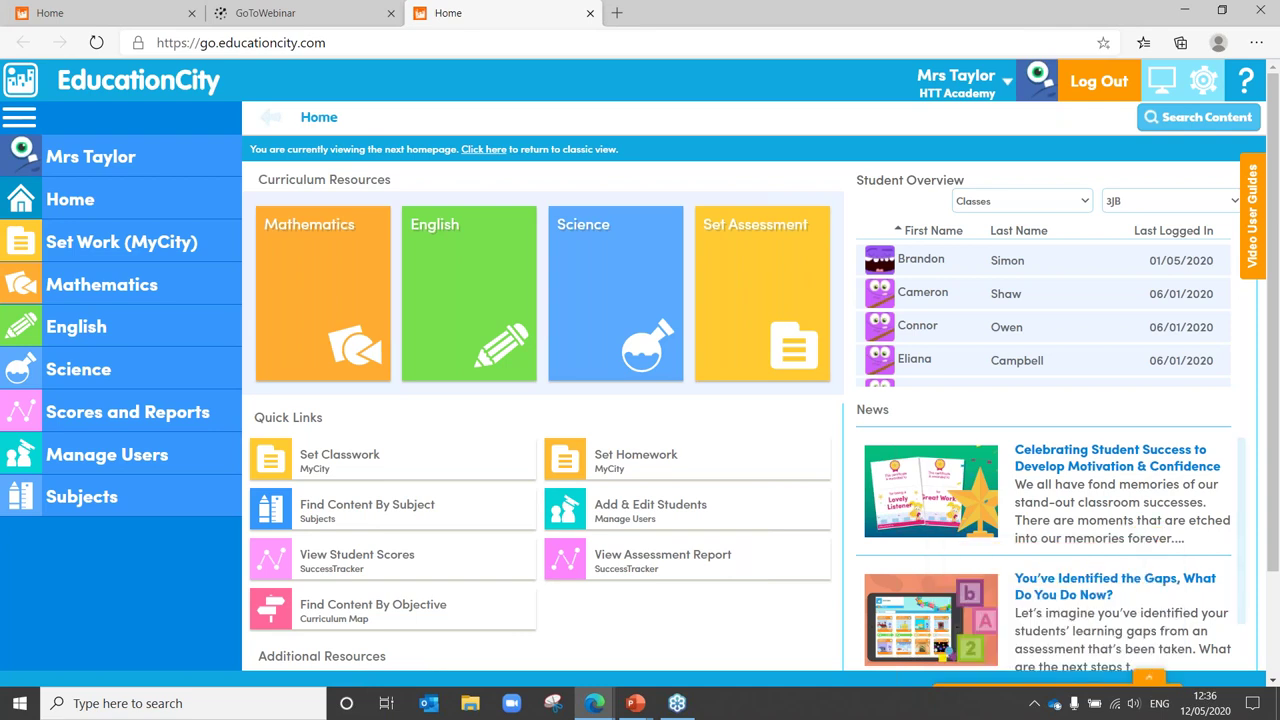
left_click(621, 468)
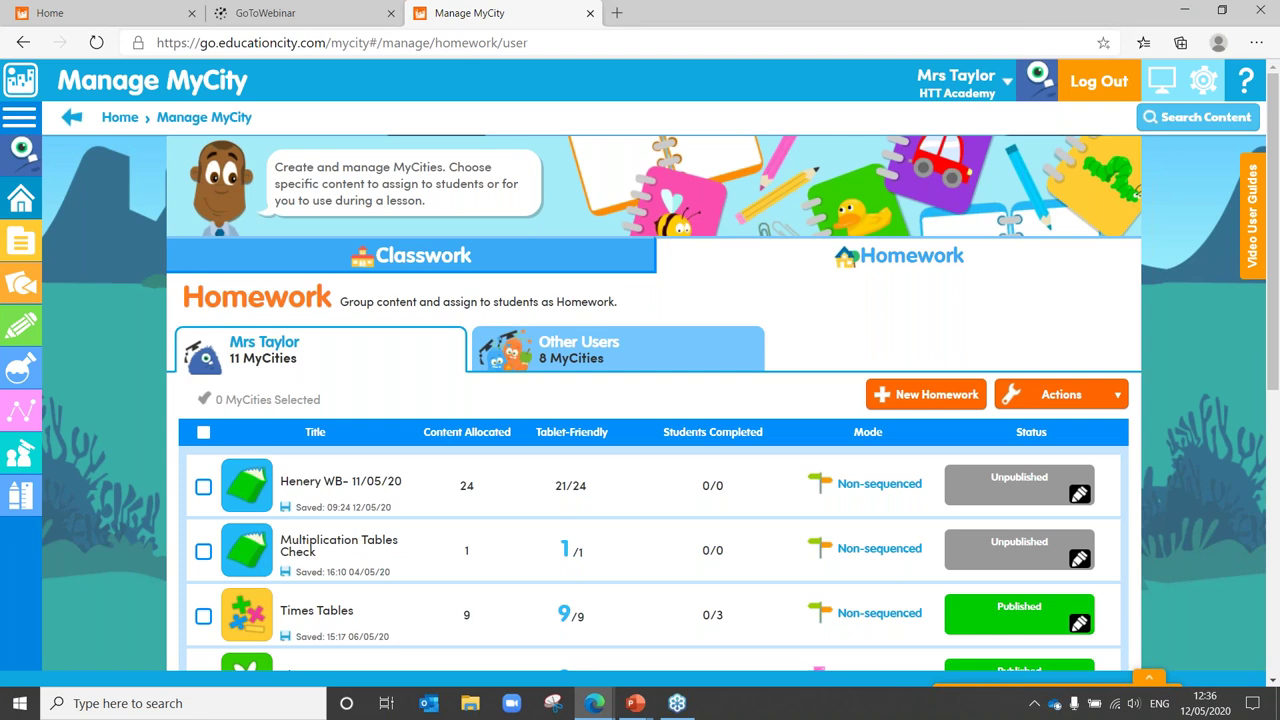
left_click(537, 500)
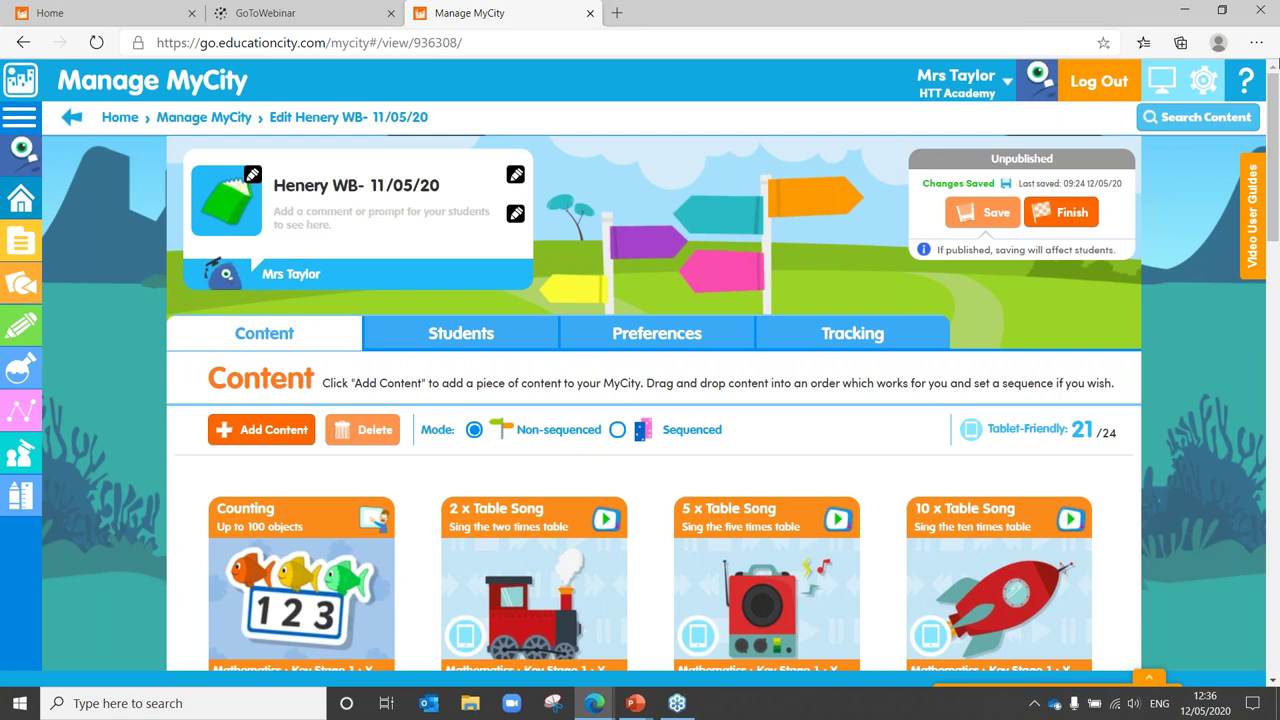
Step: Look through the homework's allocated content, from the Counting activity and times table songs down to Sentence Builder
scroll(1276, 113, "down", 1)
left_click_drag(1276, 113, 1162, 150)
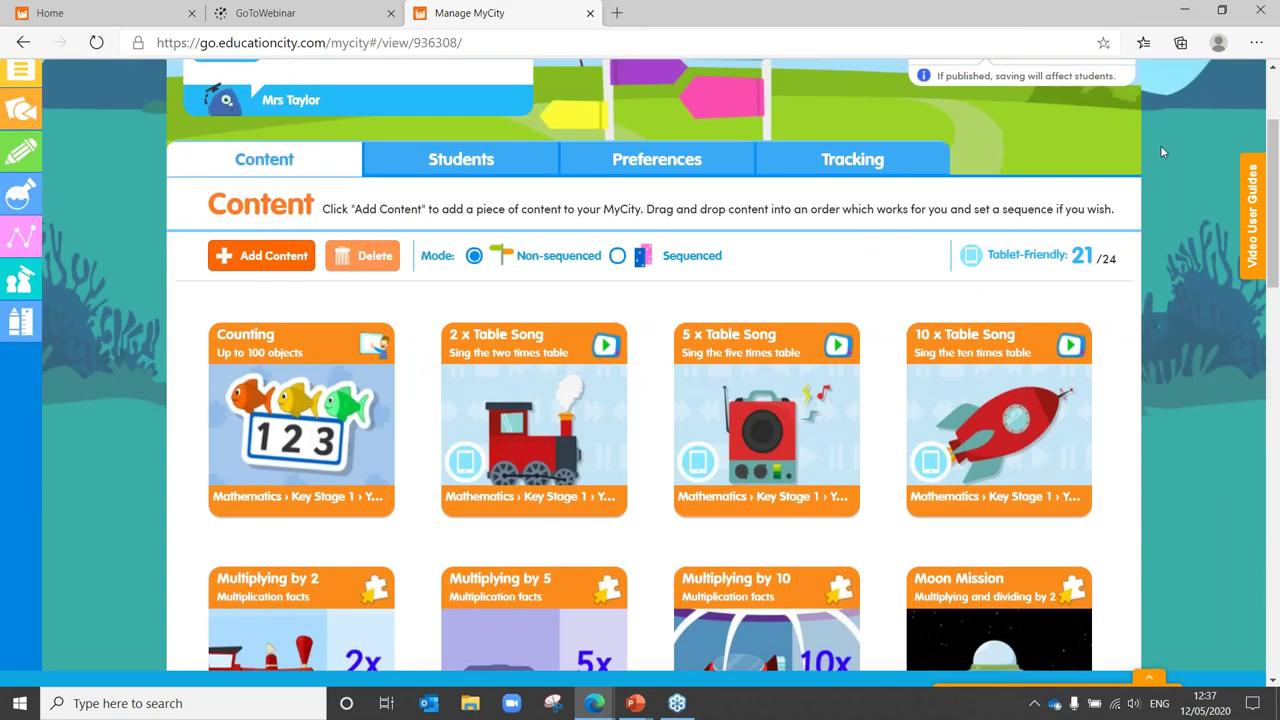
scroll(1277, 180, "up", 1)
scroll(1277, 180, "up", 1)
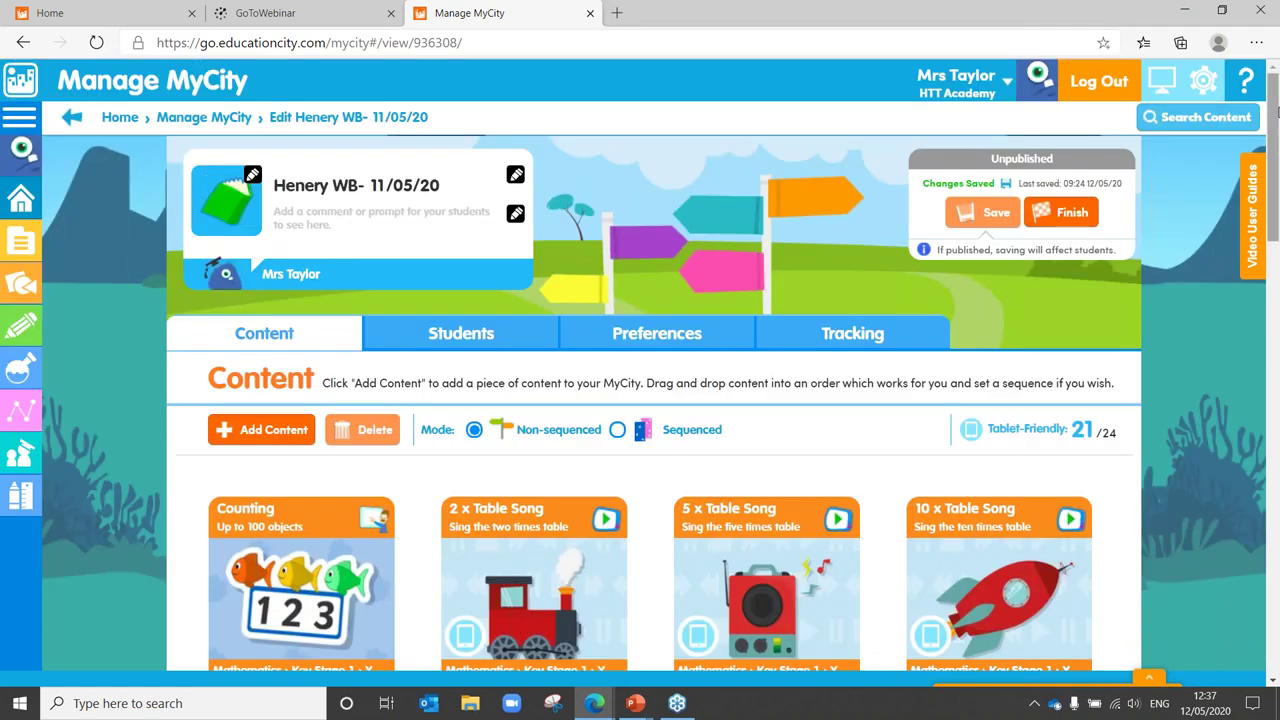
left_click_drag(1277, 145, 1277, 226)
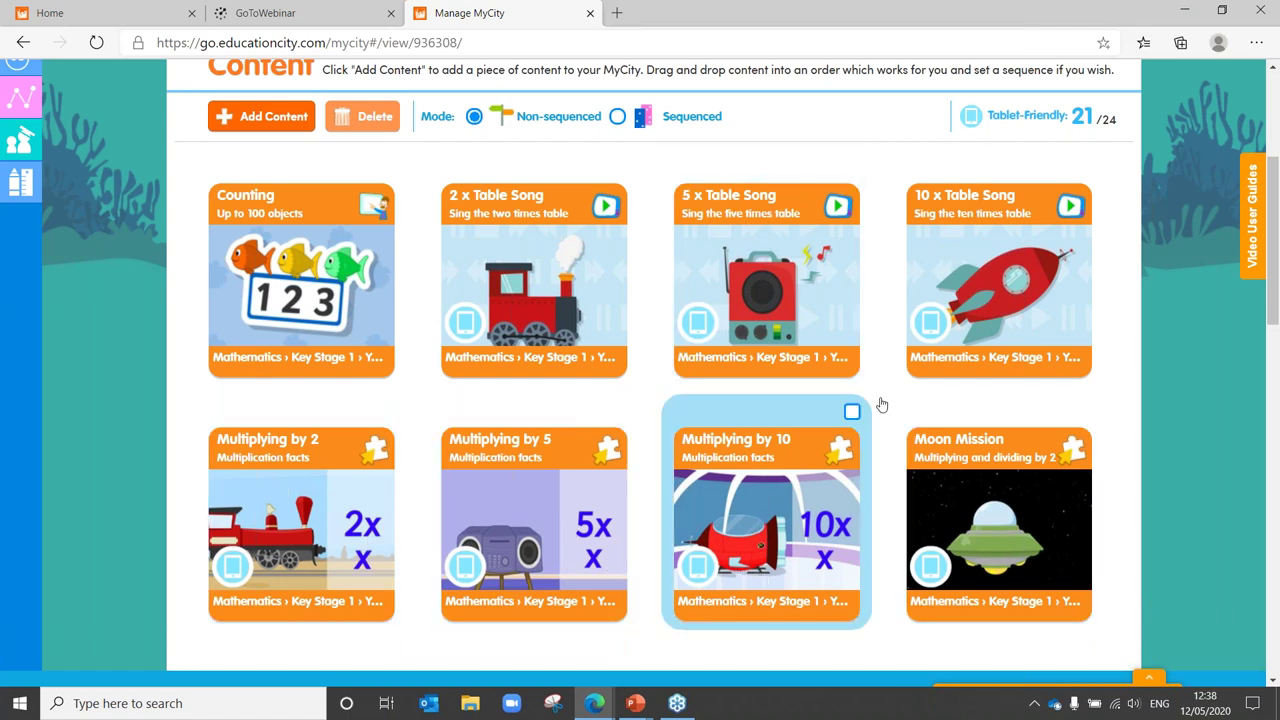
left_click_drag(1273, 270, 1276, 333)
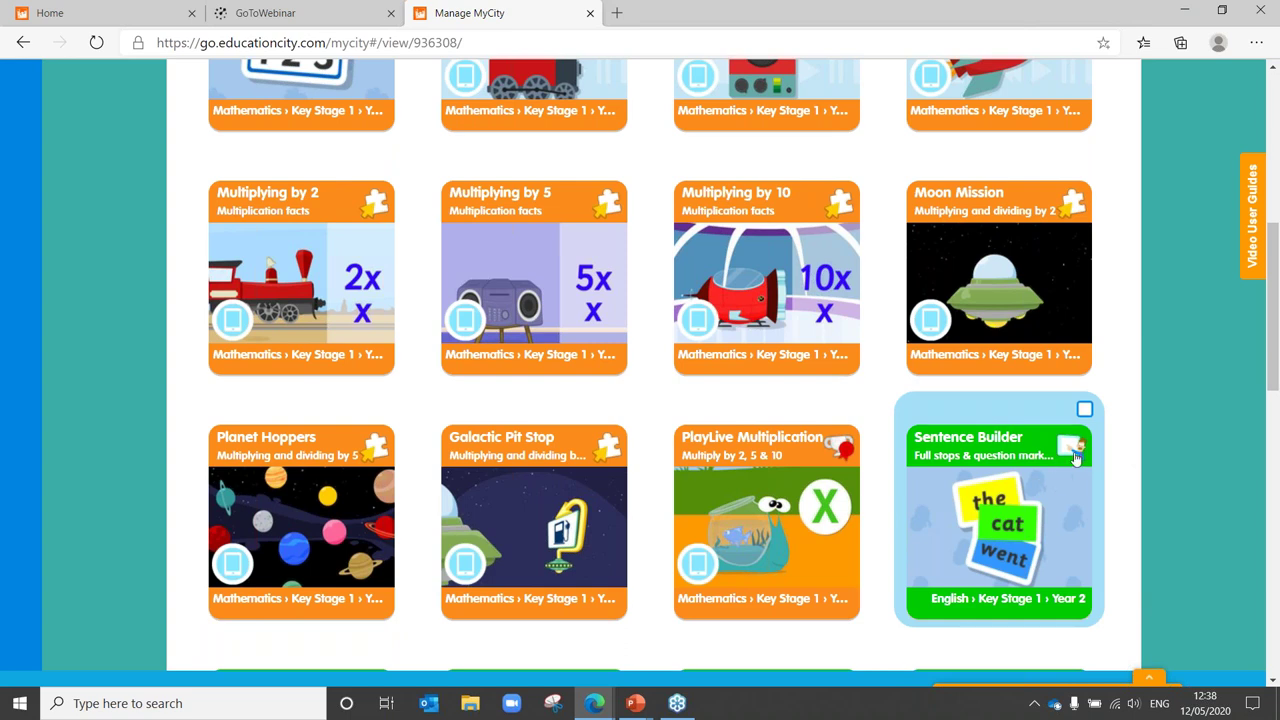
scroll(1263, 182, "up", 4)
scroll(1263, 182, "up", 1)
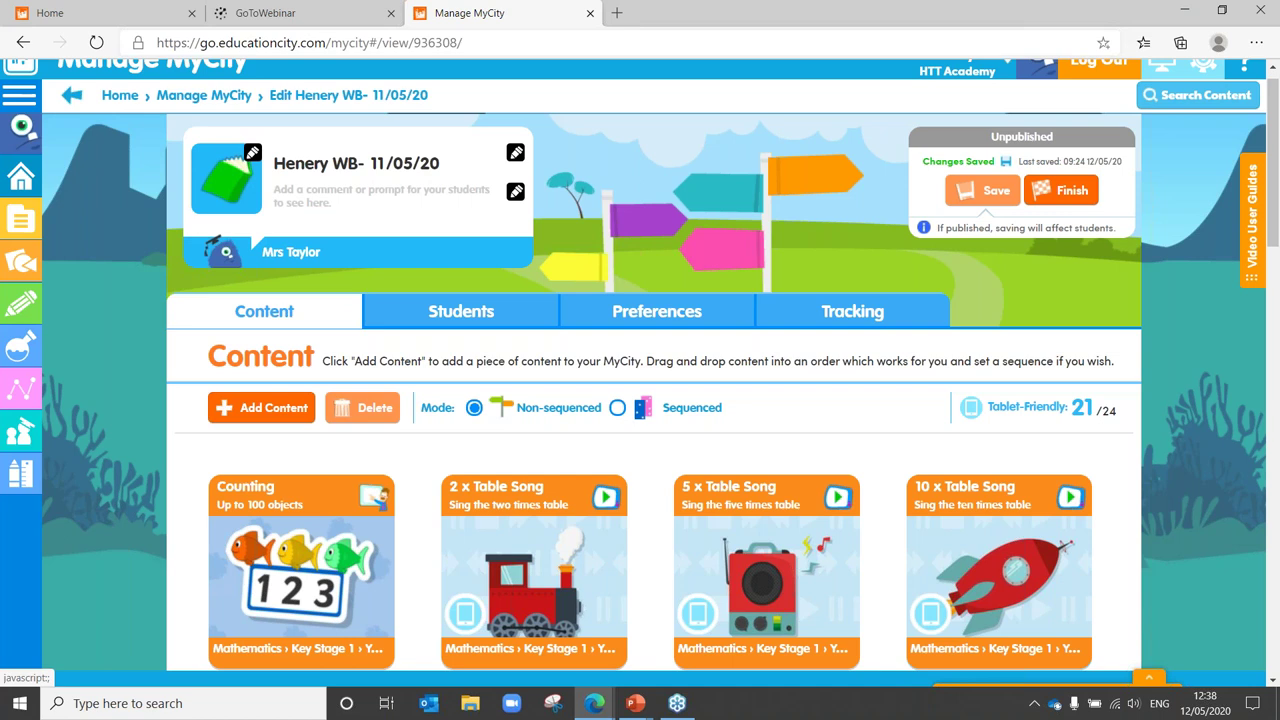
left_click_drag(1277, 160, 1277, 215)
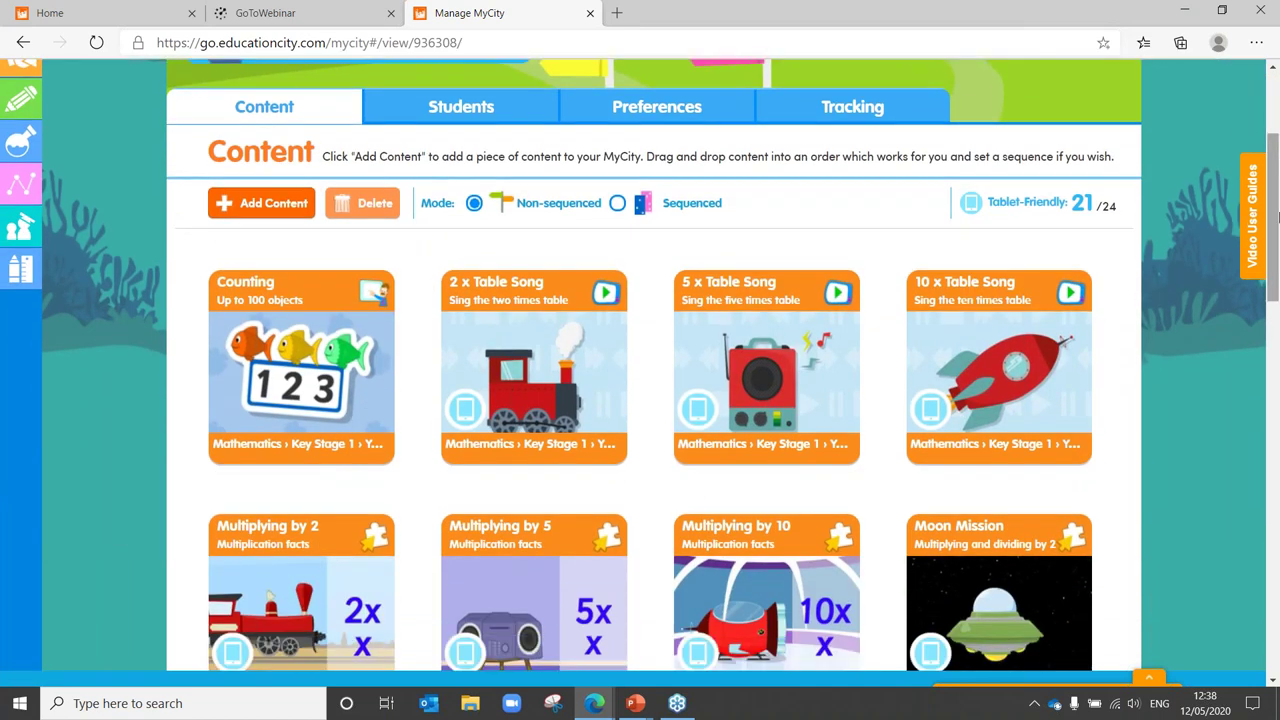
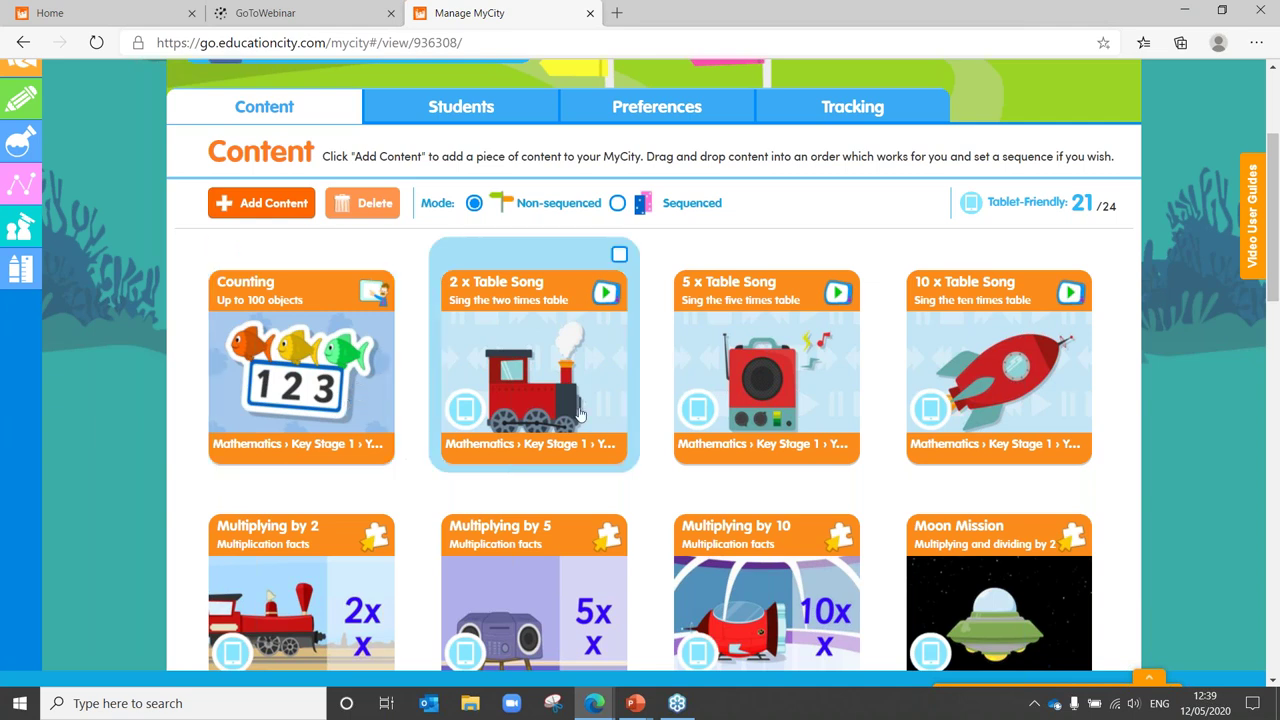
Step: Open the Counting activity, generate a random set of fish and group them in 2s
left_click(258, 424)
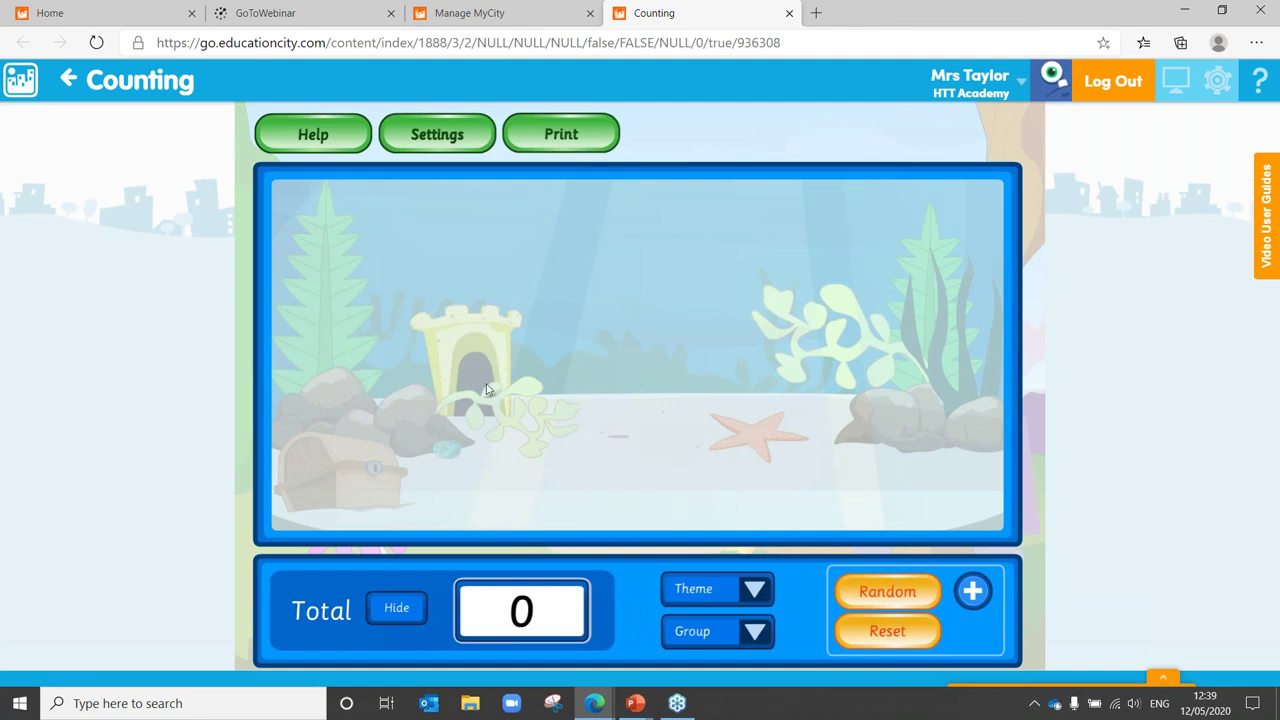
left_click(894, 600)
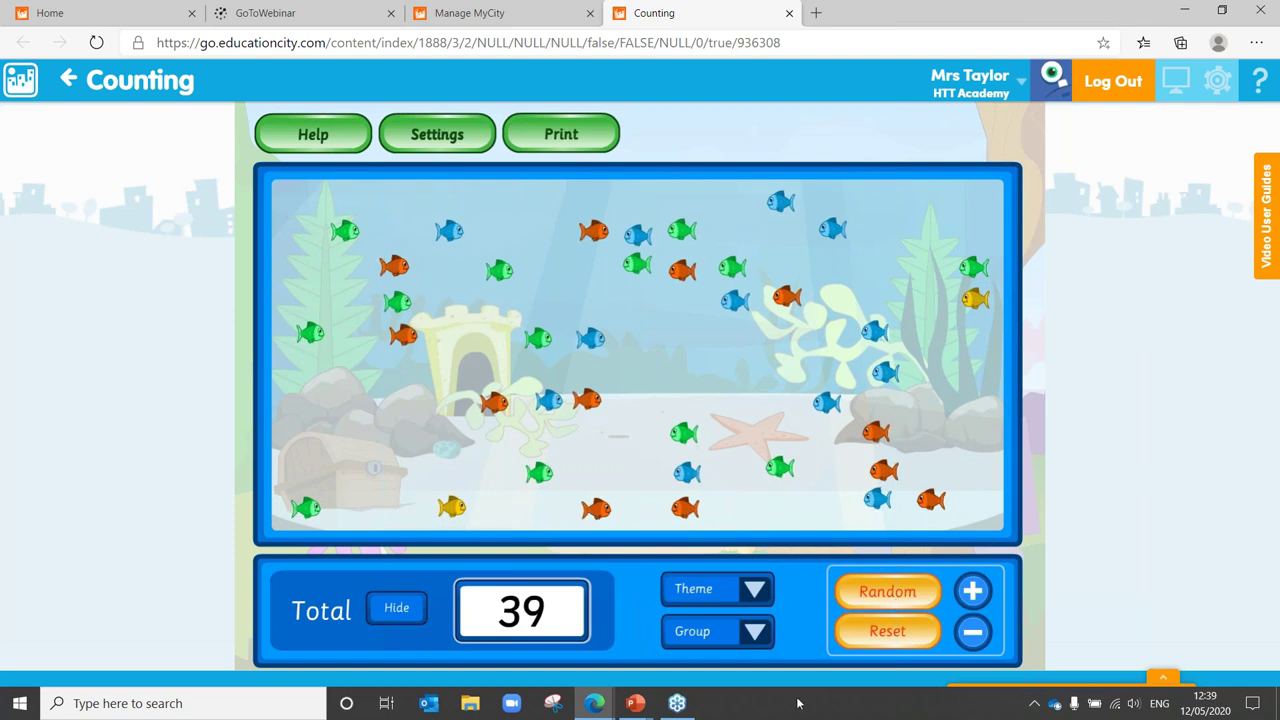
left_click(752, 632)
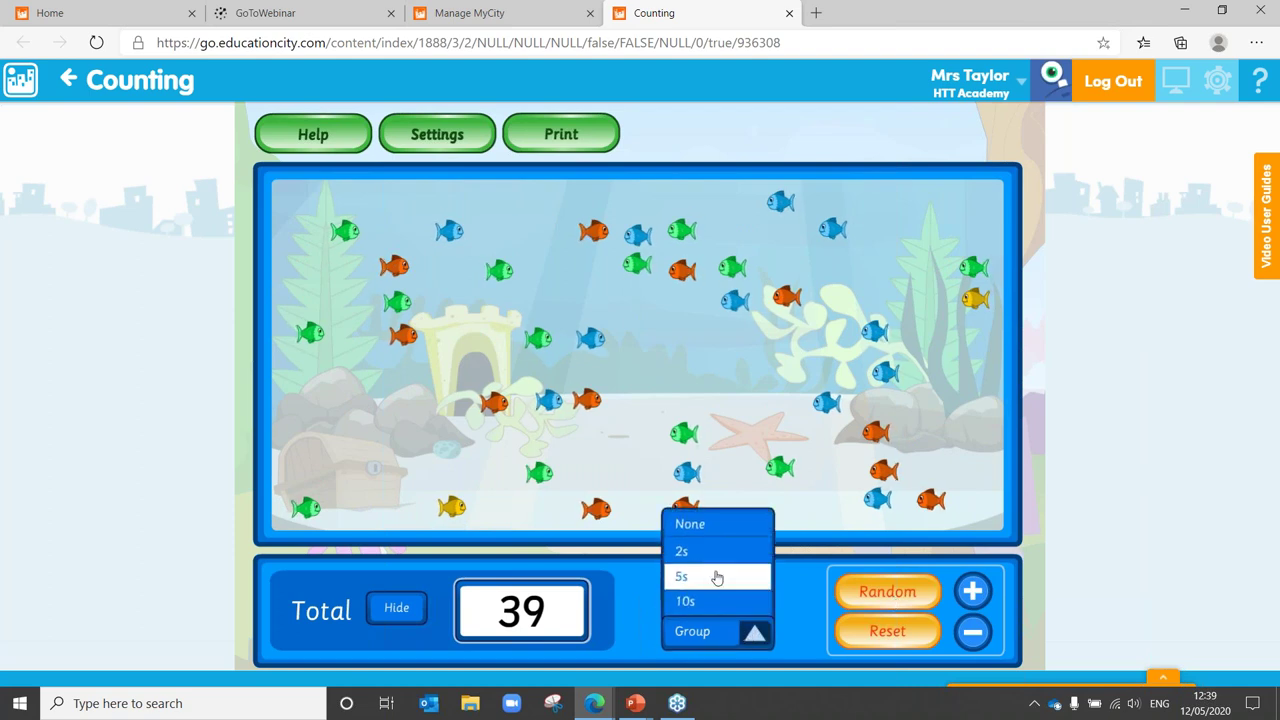
left_click(714, 549)
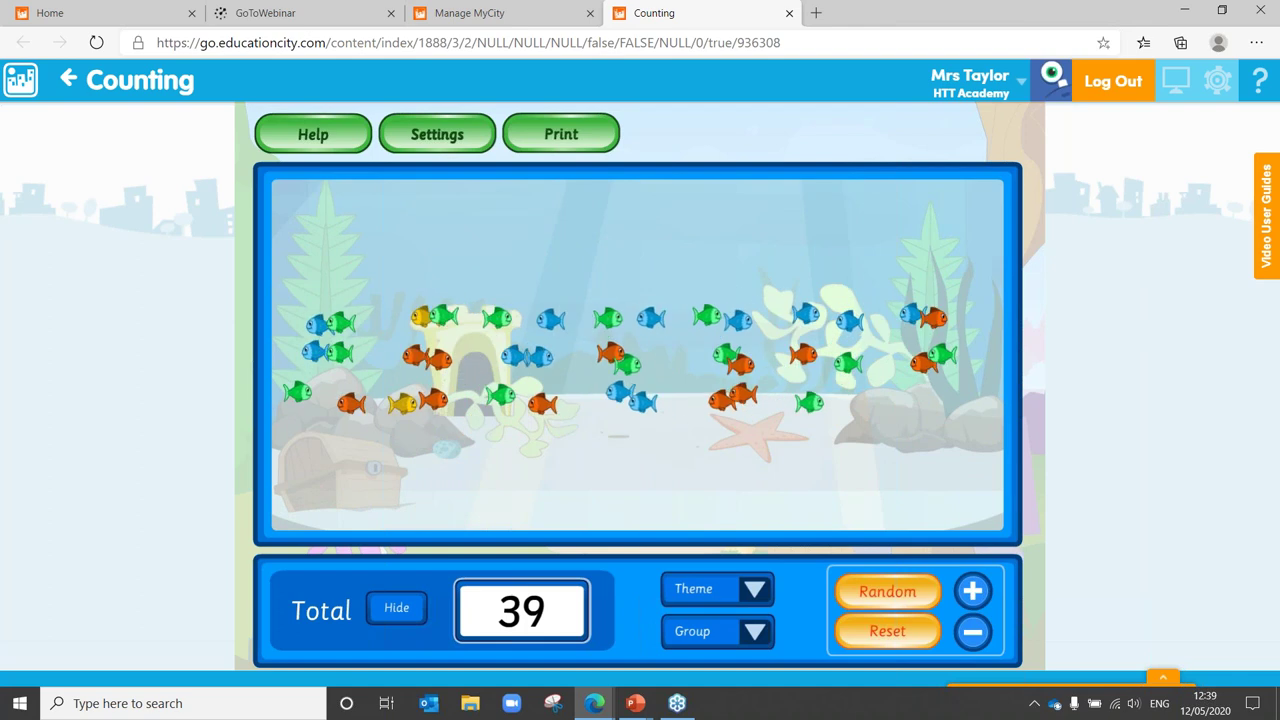
Step: Regroup the fish in 5s, followed by groups of 10s
left_click(726, 636)
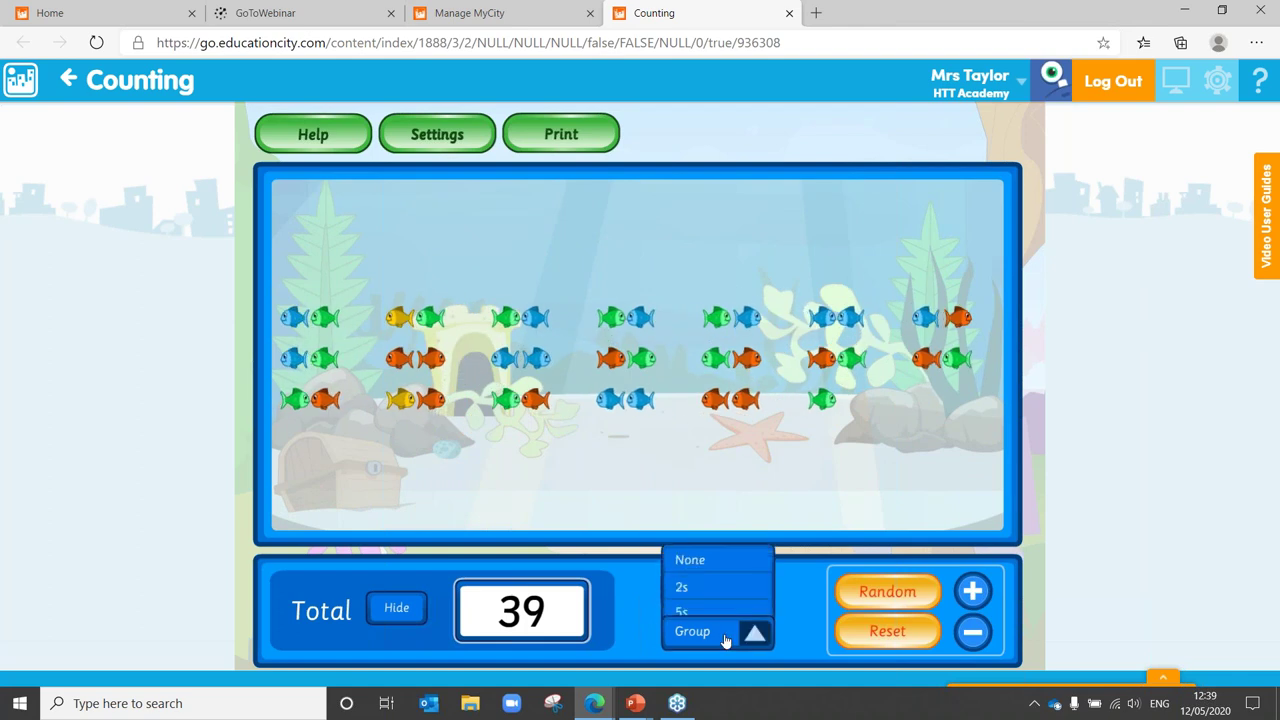
left_click(726, 580)
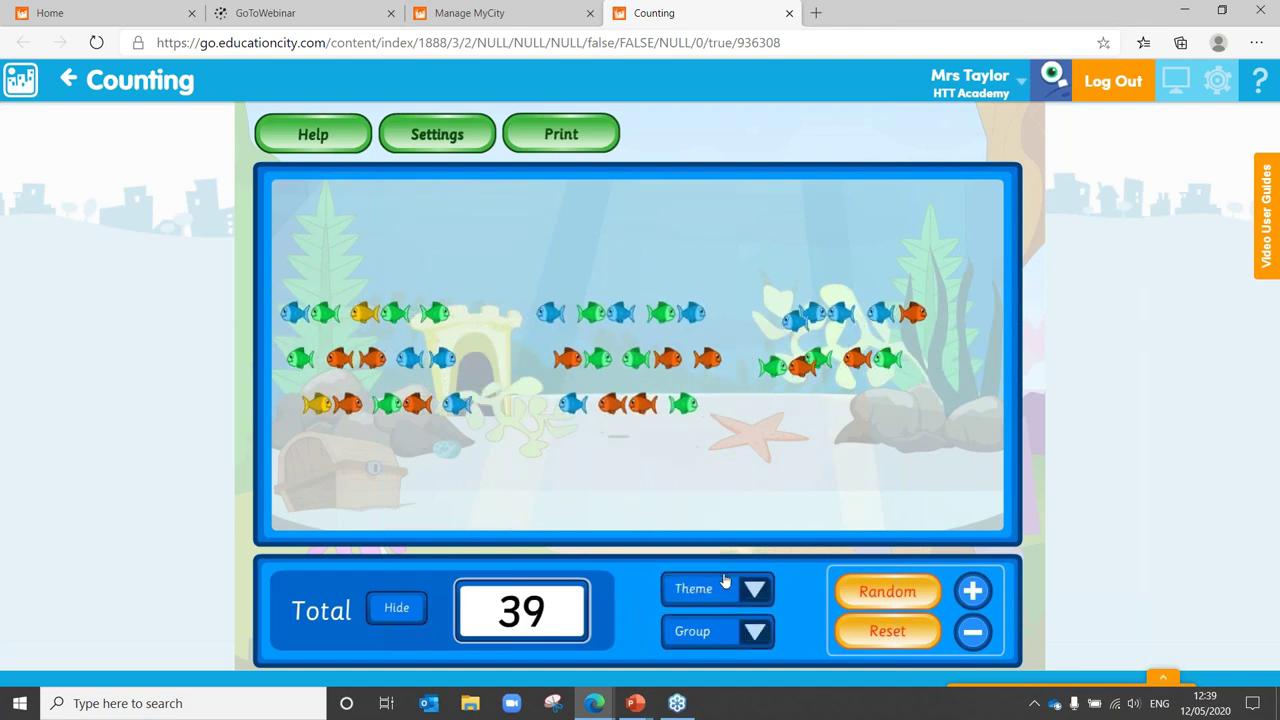
left_click(726, 632)
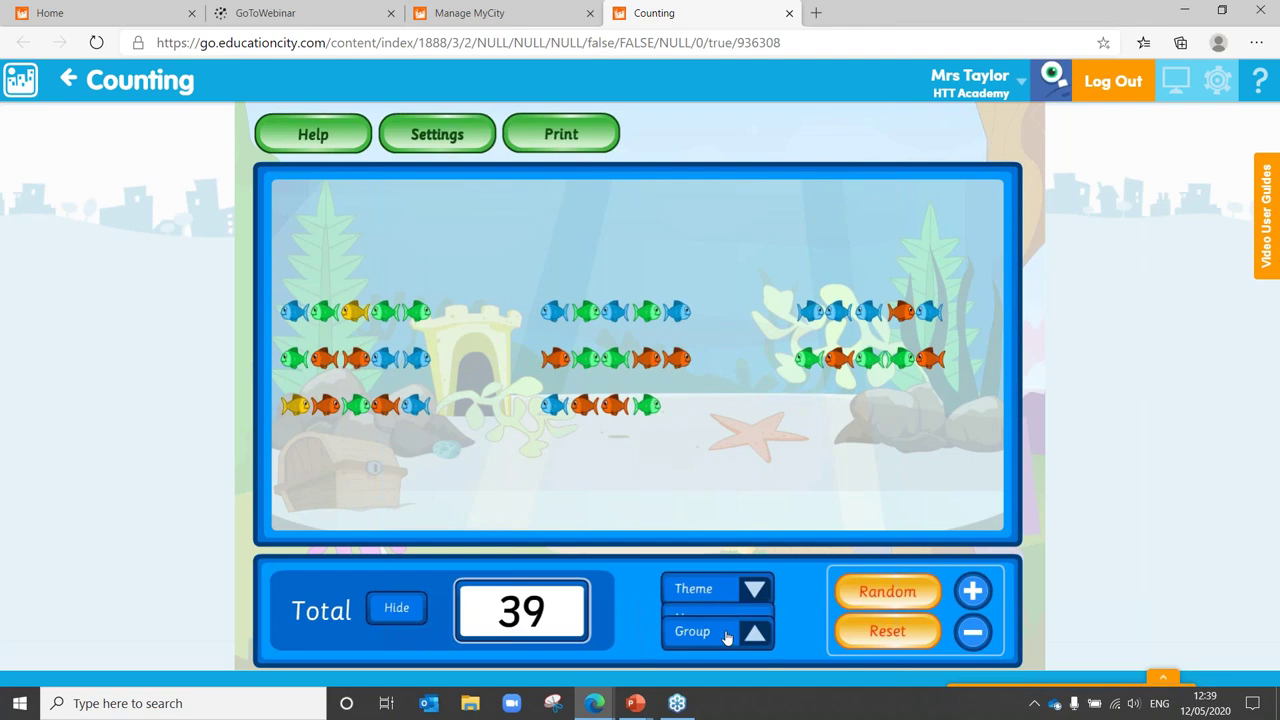
left_click(715, 598)
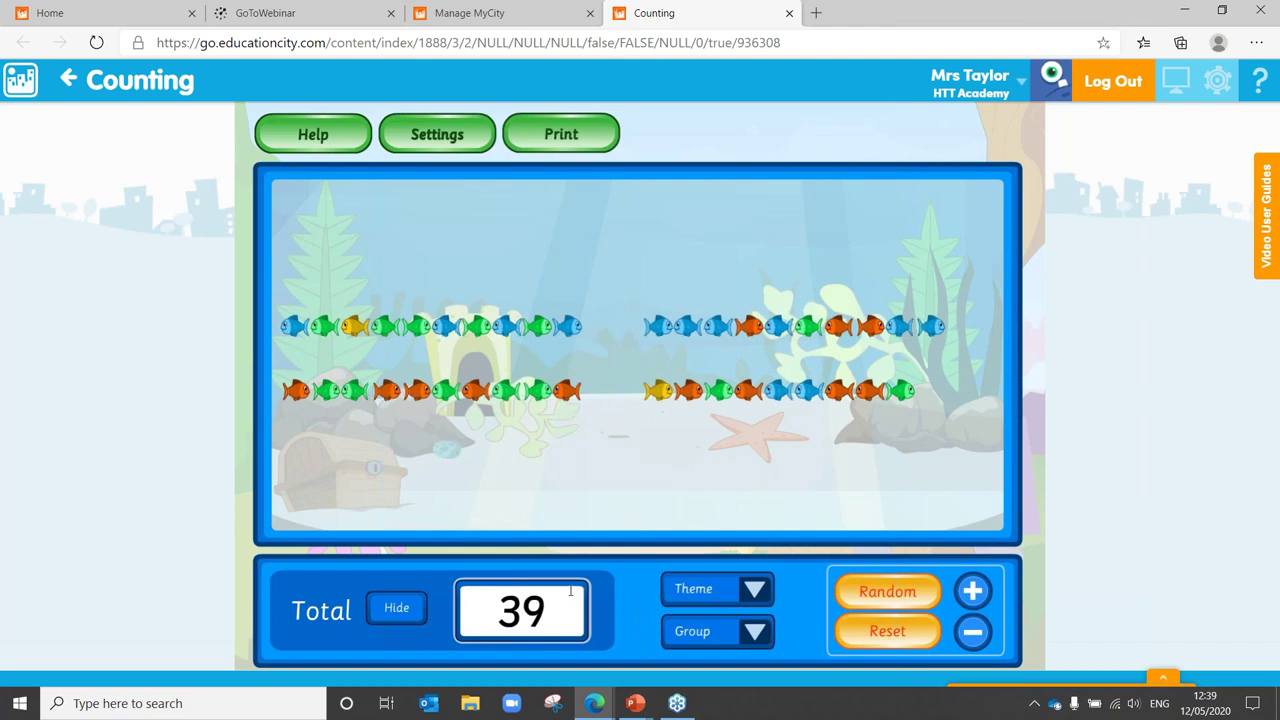
Step: Hide the total and set the activity's maximum number to 20
left_click(408, 611)
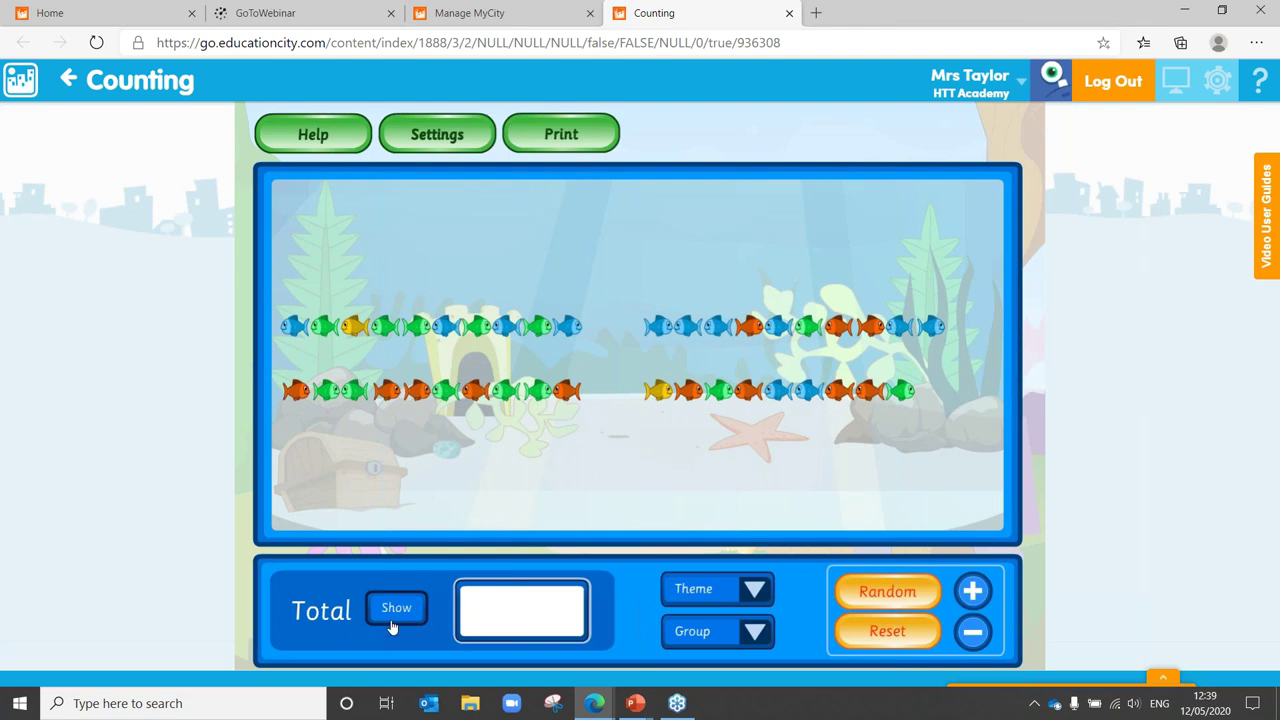
left_click(445, 131)
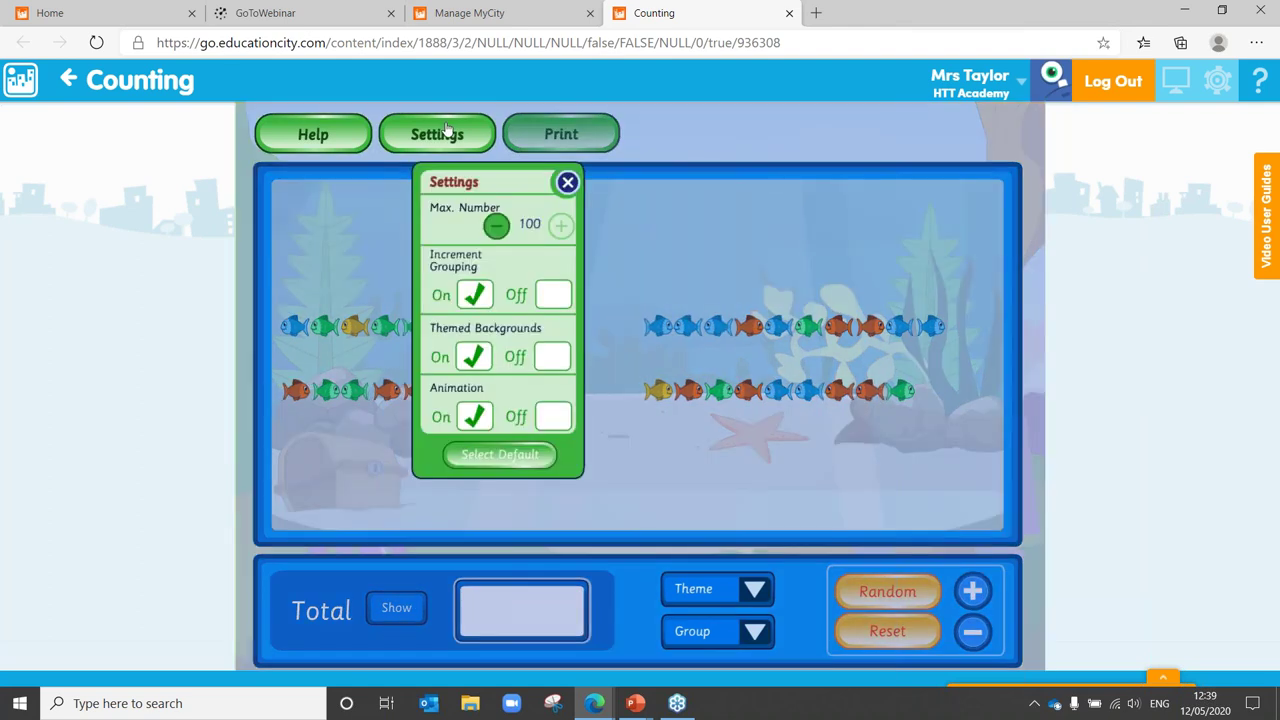
left_click(497, 226)
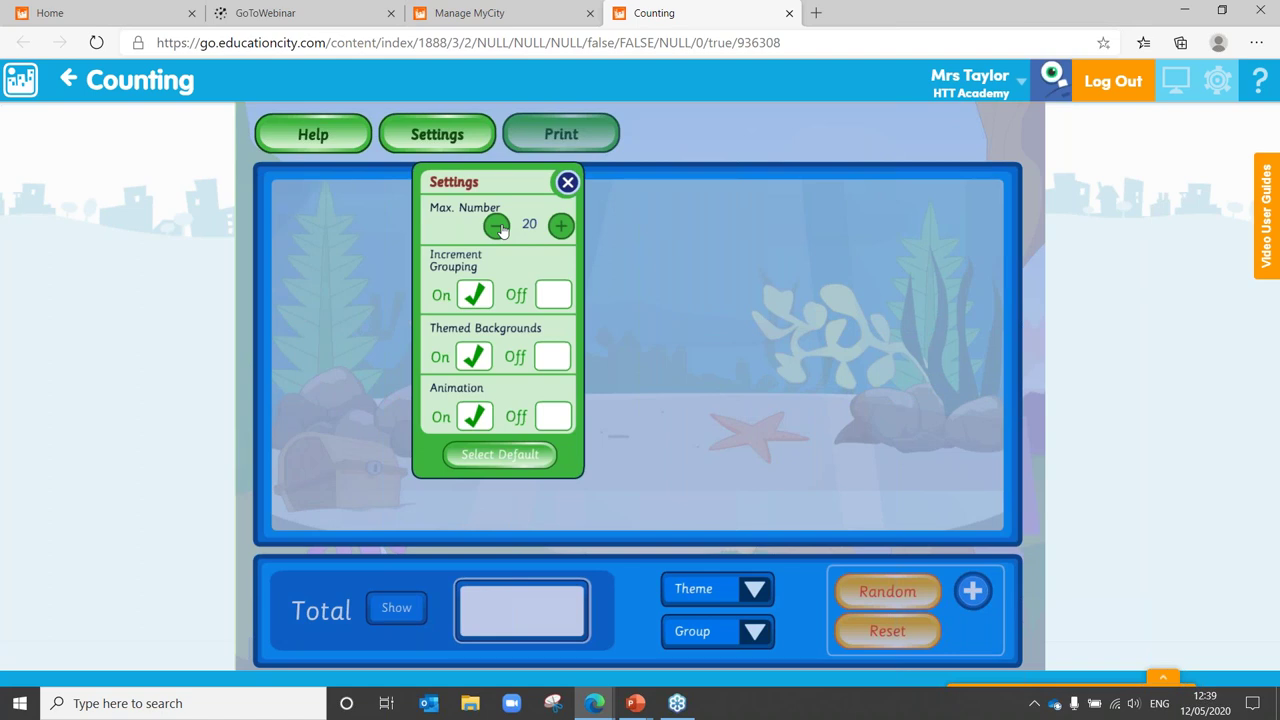
left_click(567, 183)
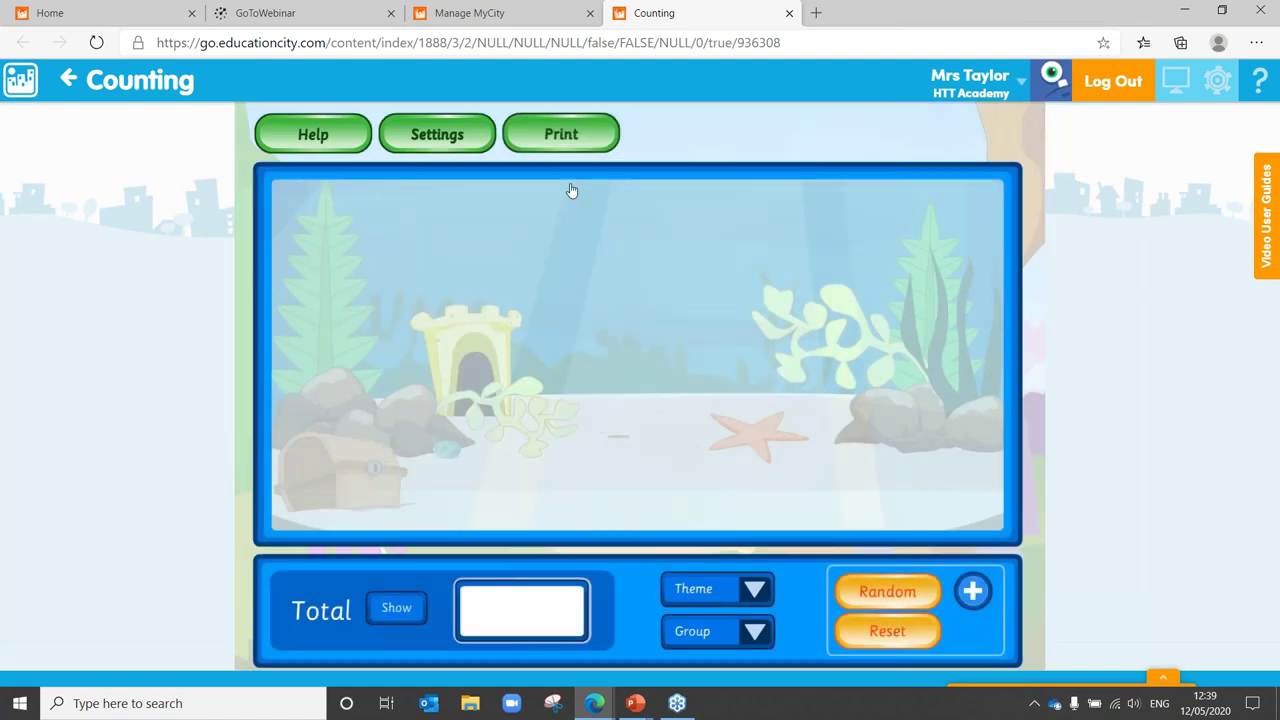
Step: Change the counting theme to Flying Saucers and generate a random set of saucers
left_click(711, 589)
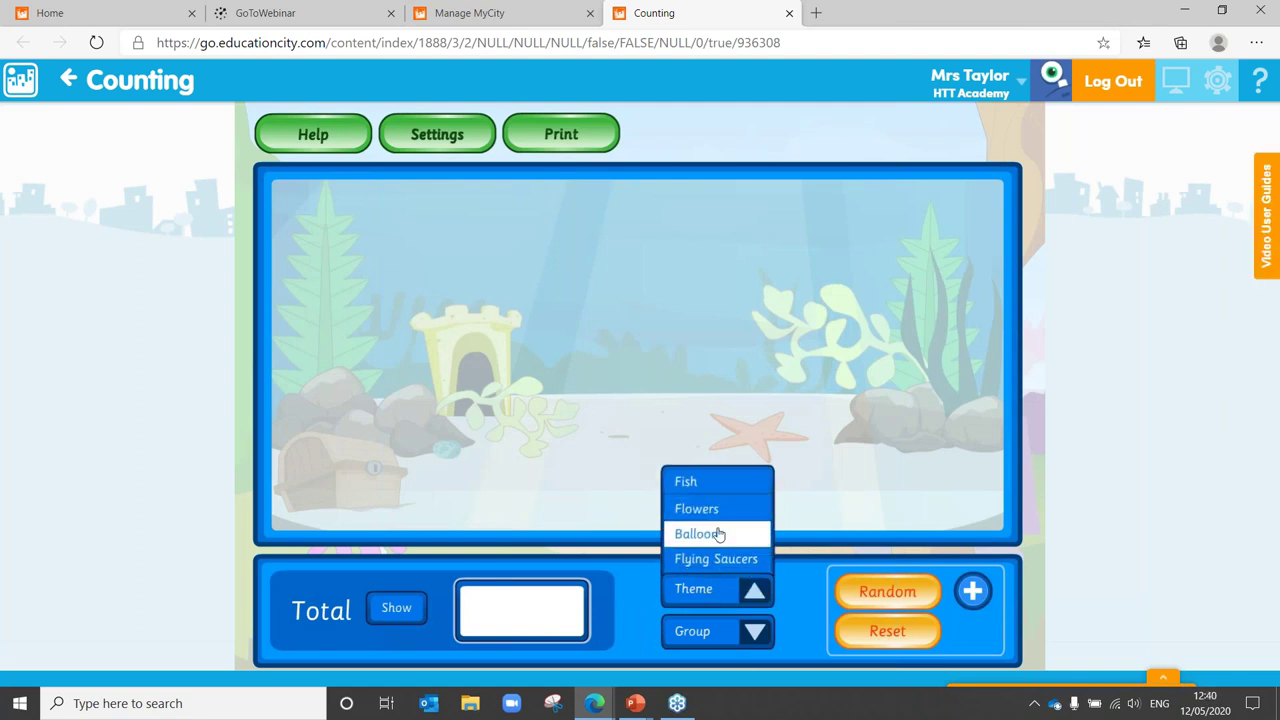
left_click(716, 560)
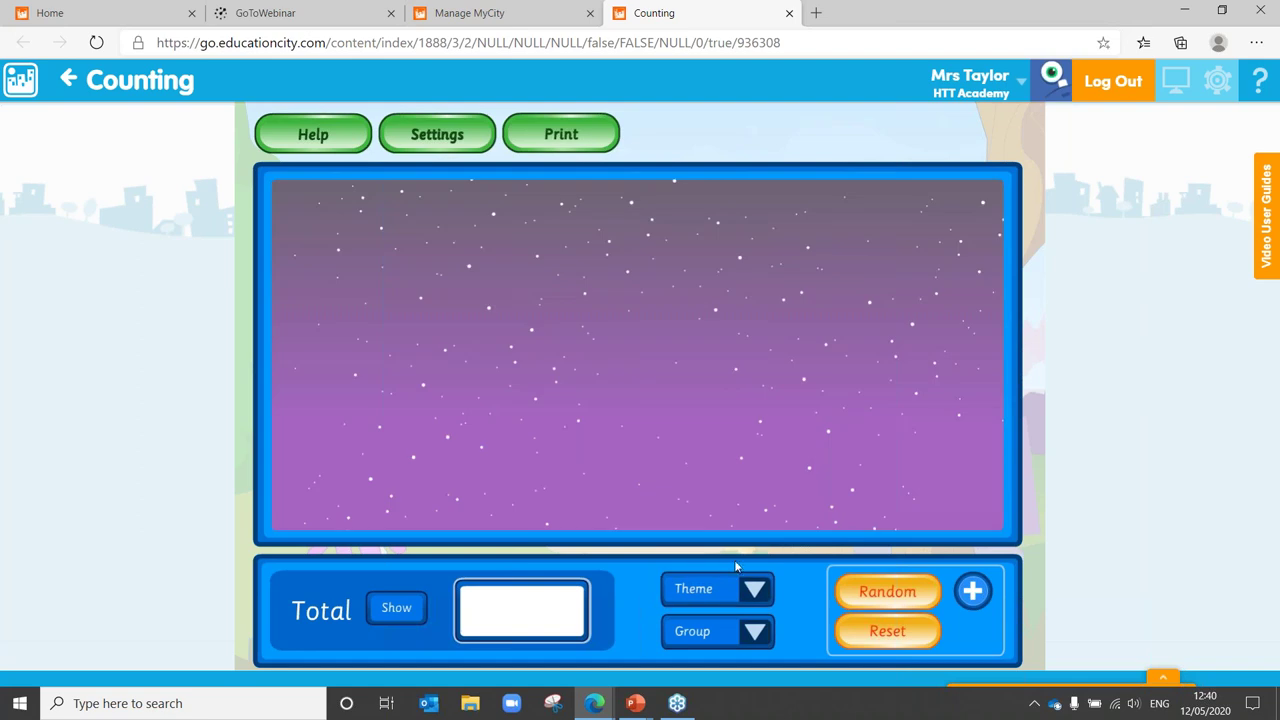
left_click(907, 590)
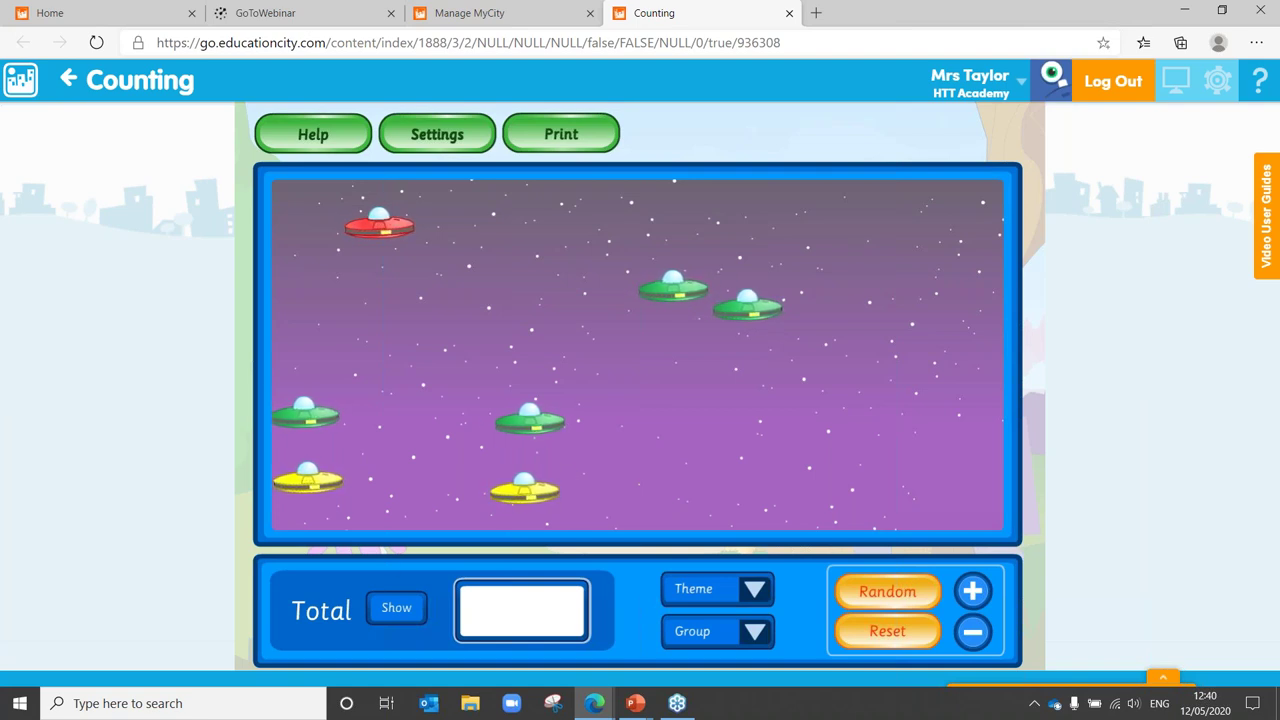
Step: Group the flying saucers in 2s, and briefly reveal the total before hiding it again
left_click(738, 640)
left_click(714, 551)
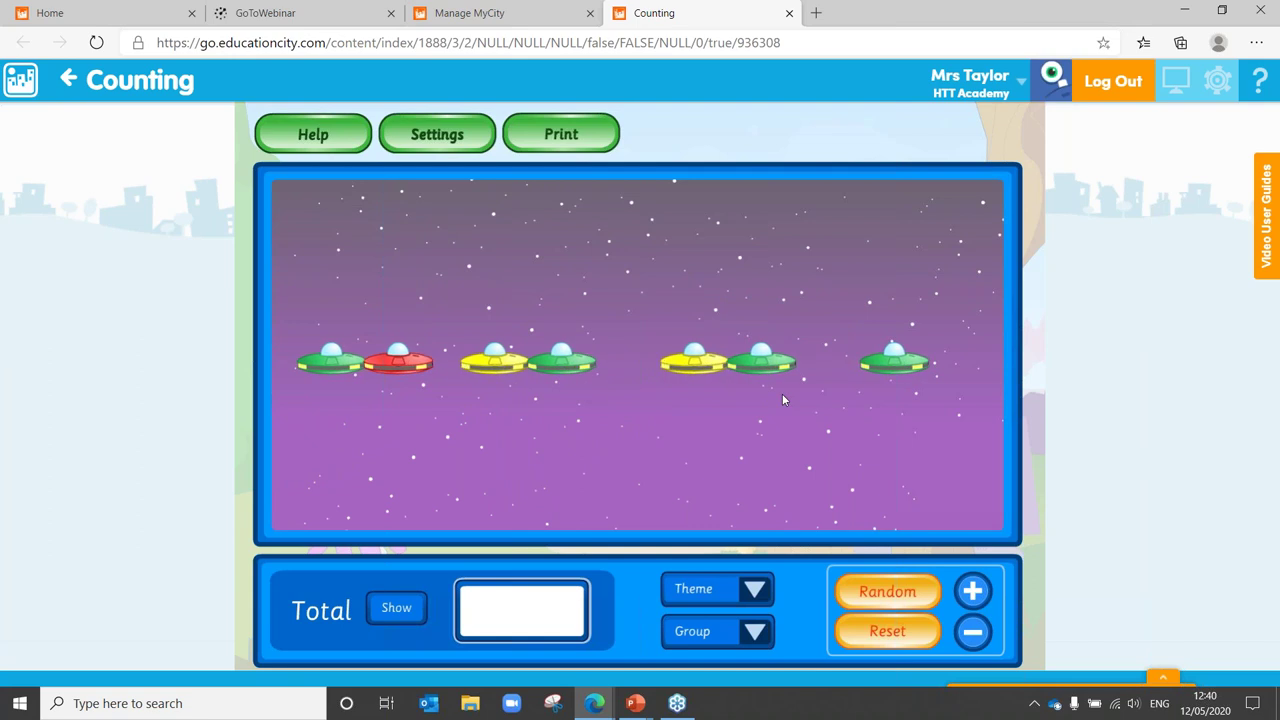
left_click(396, 607)
left_click(396, 607)
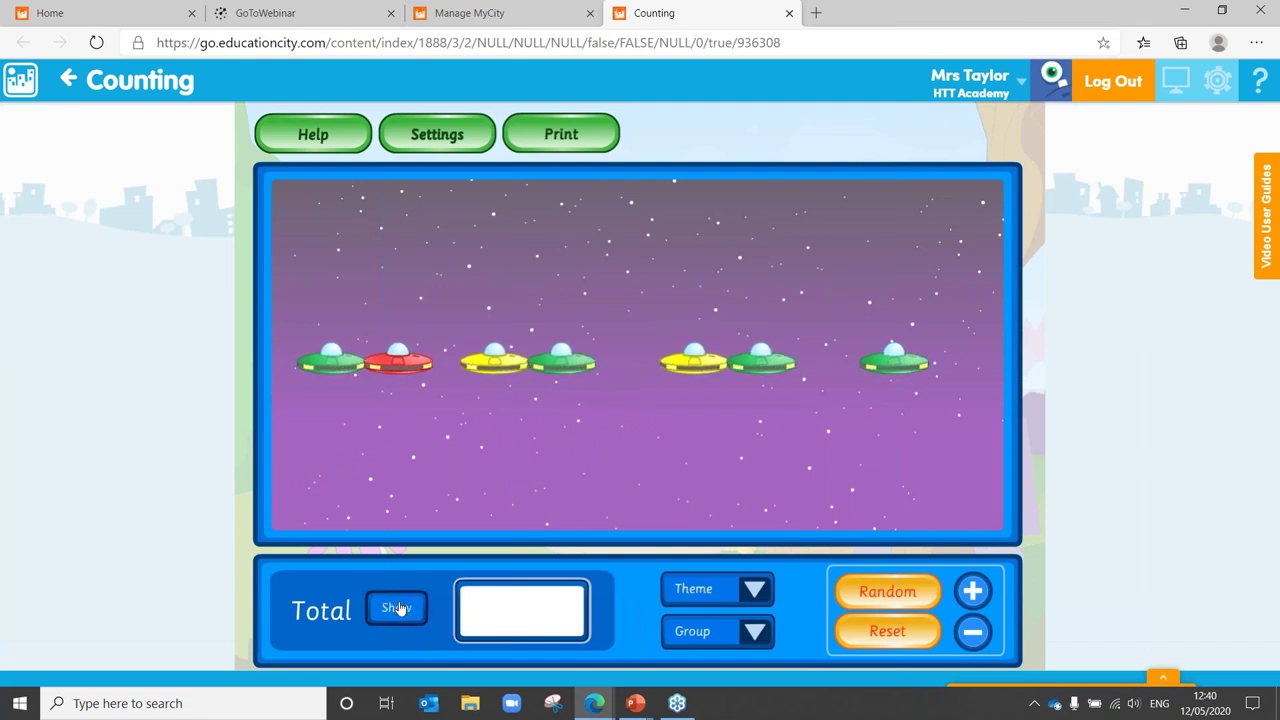
Step: Change the theme to Balloons, generating a random set of balloons grouped in 5s
left_click(730, 590)
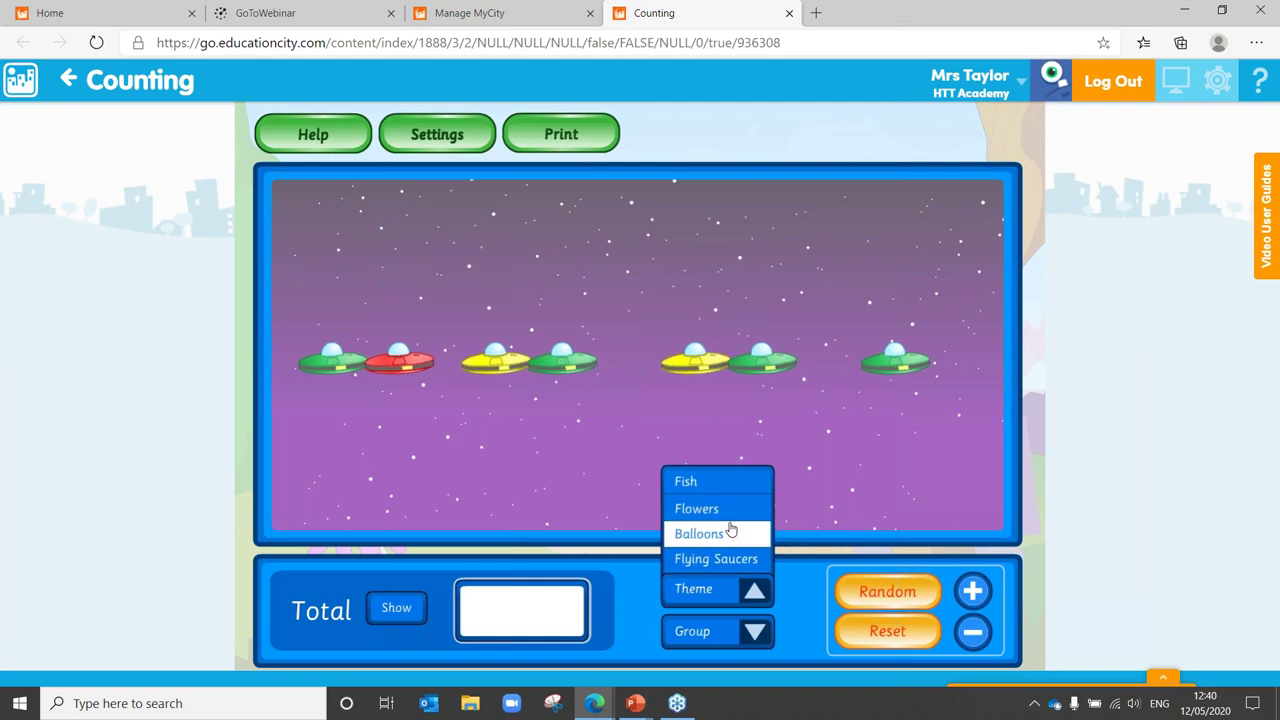
left_click(729, 533)
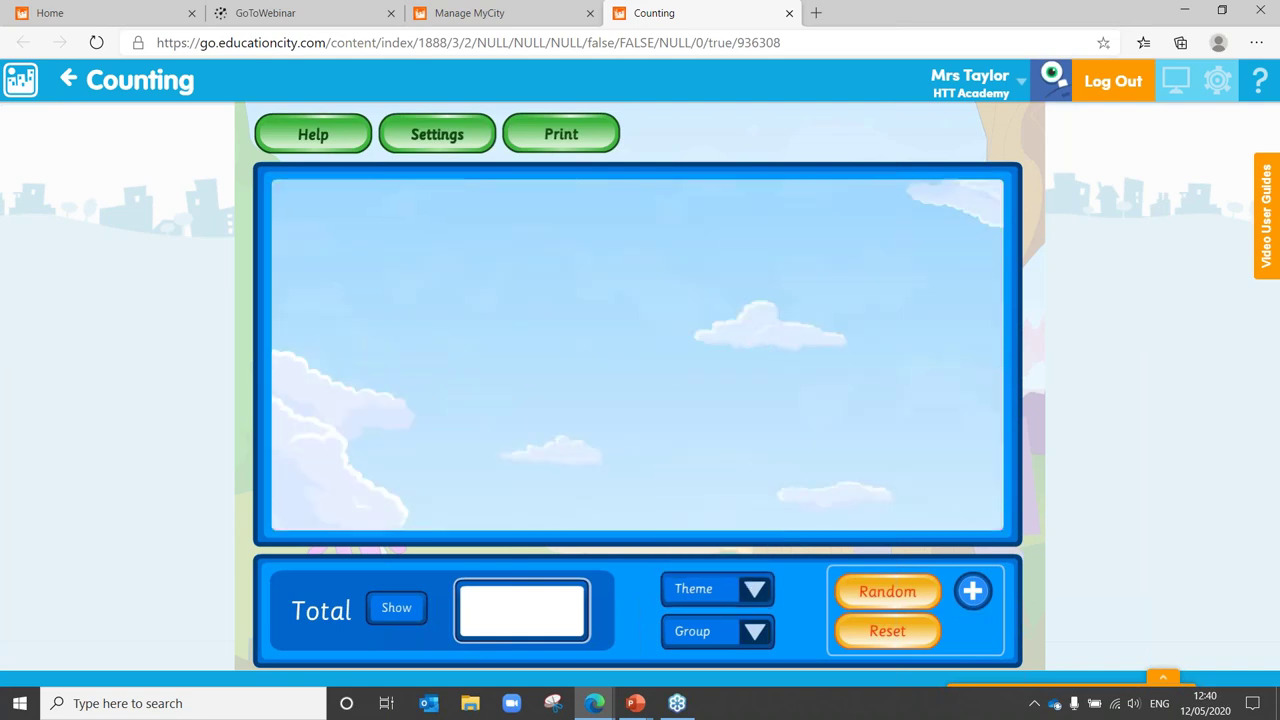
left_click(870, 596)
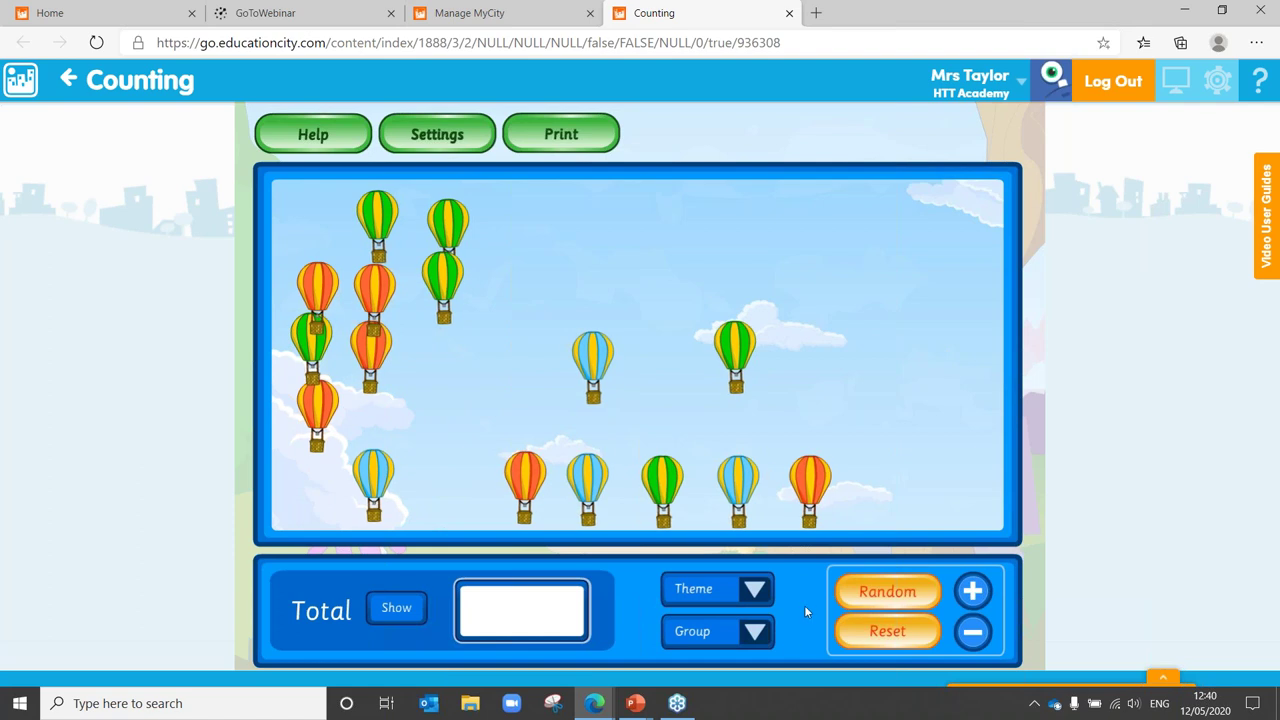
left_click(726, 632)
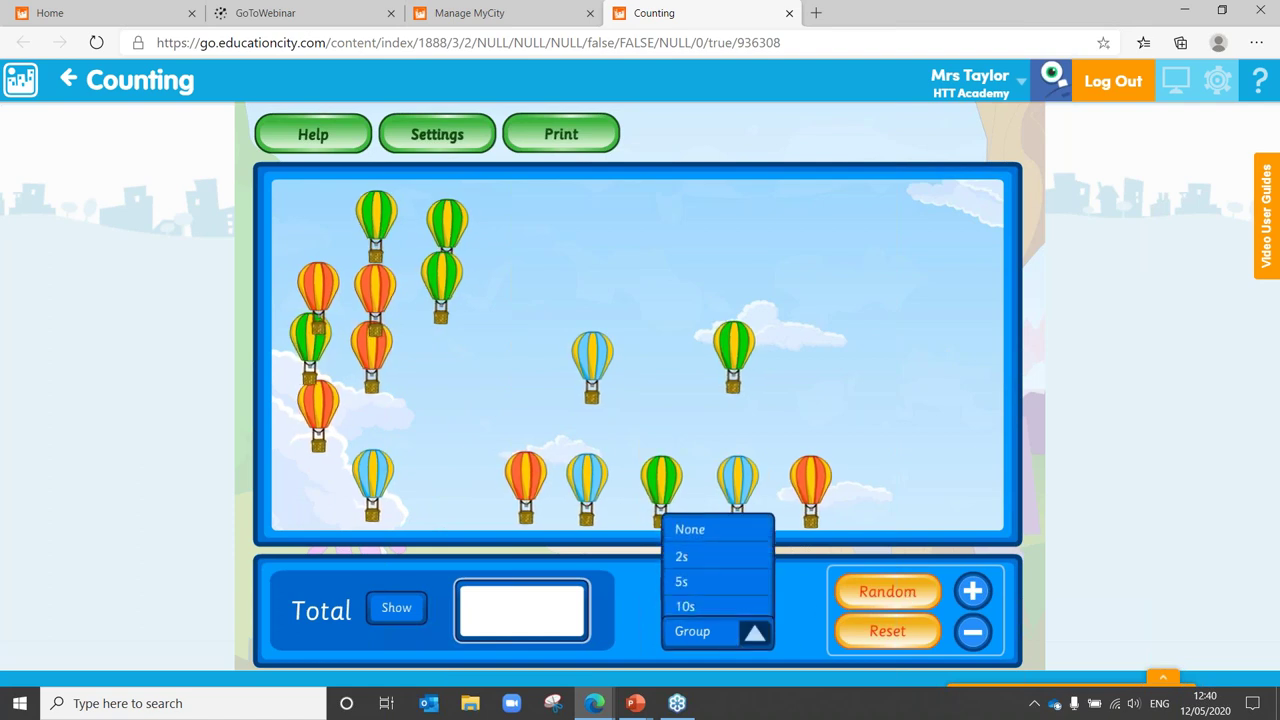
left_click(720, 577)
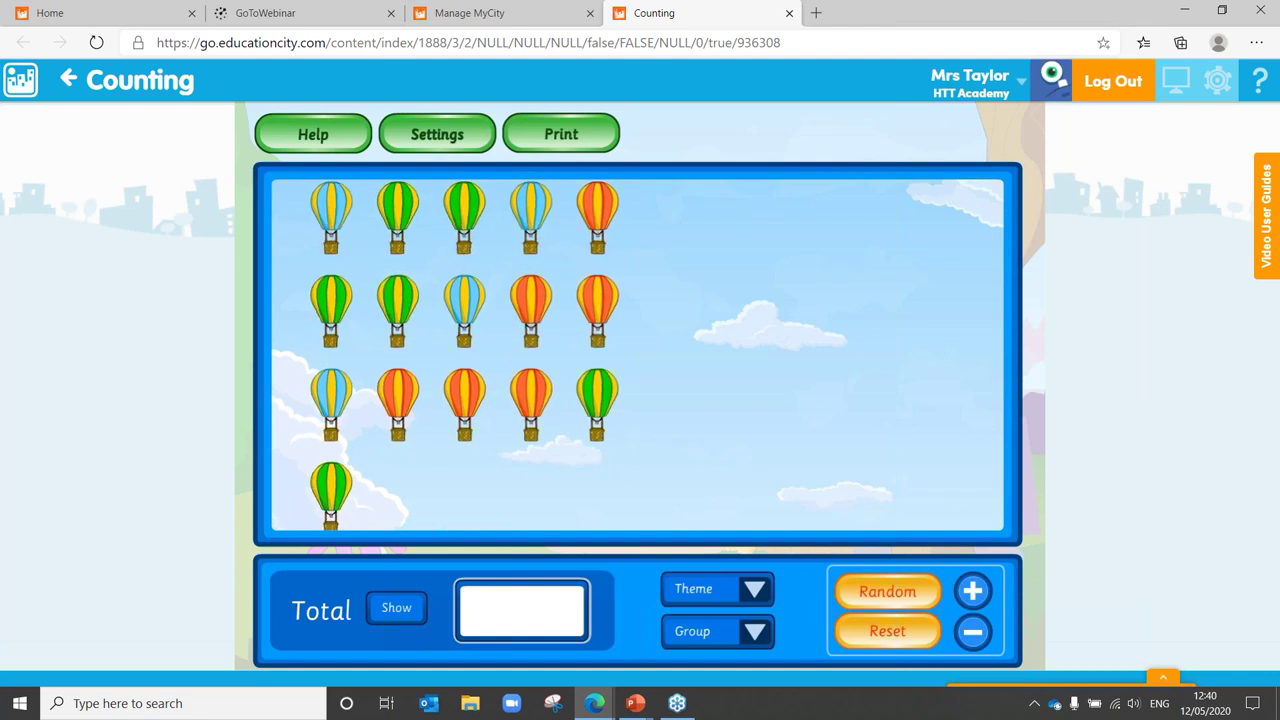
Step: Return to the homework's content list and open the Year 2 English Sentence Builder activity
left_click(470, 13)
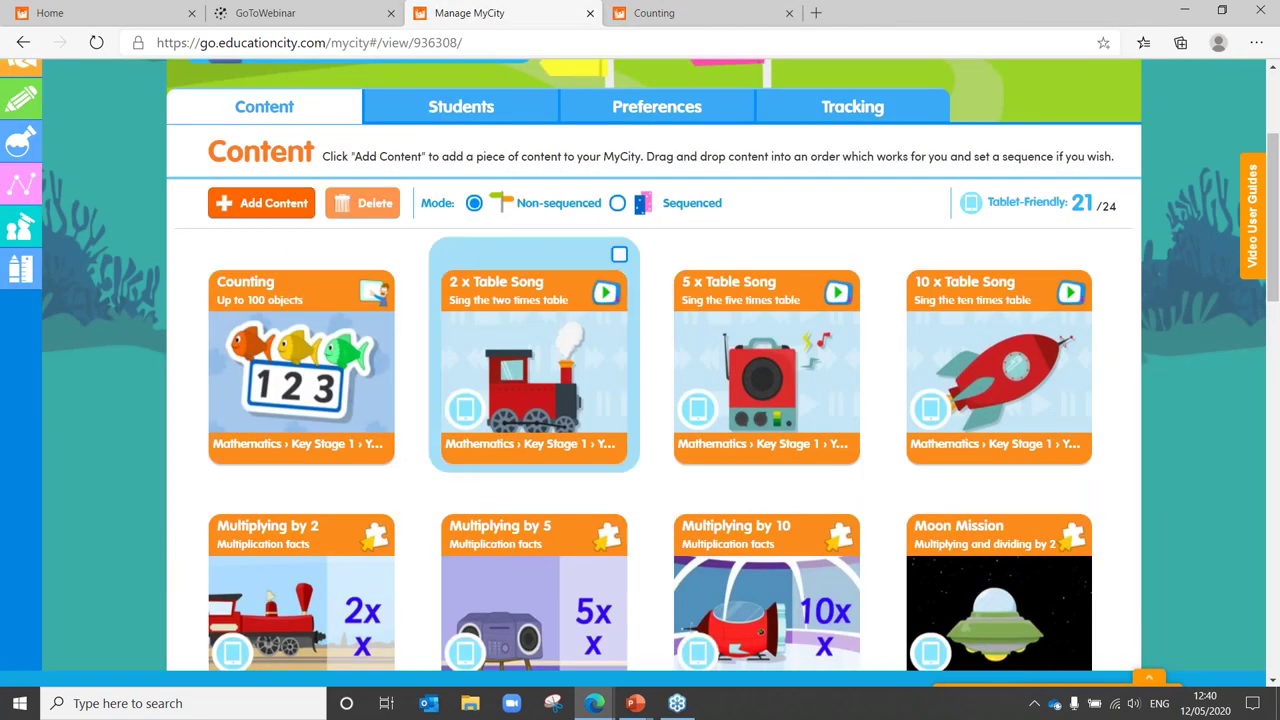
left_click_drag(1276, 237, 1276, 379)
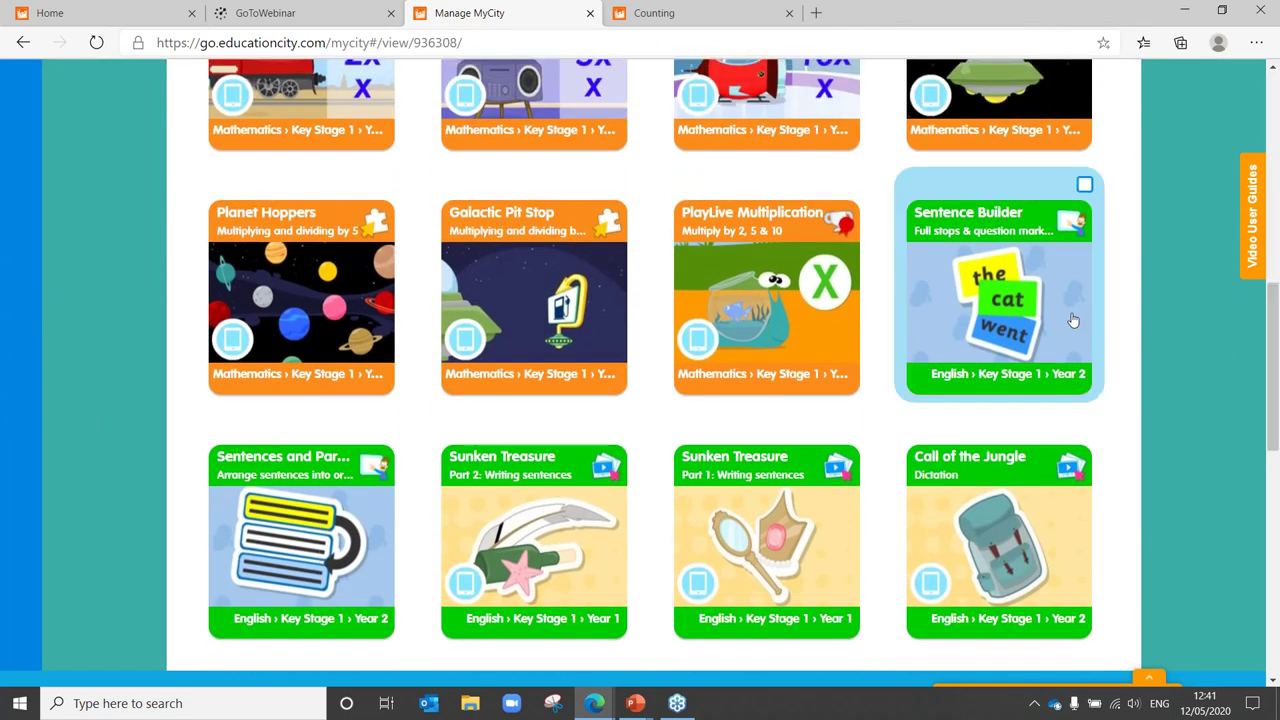
left_click(1035, 220)
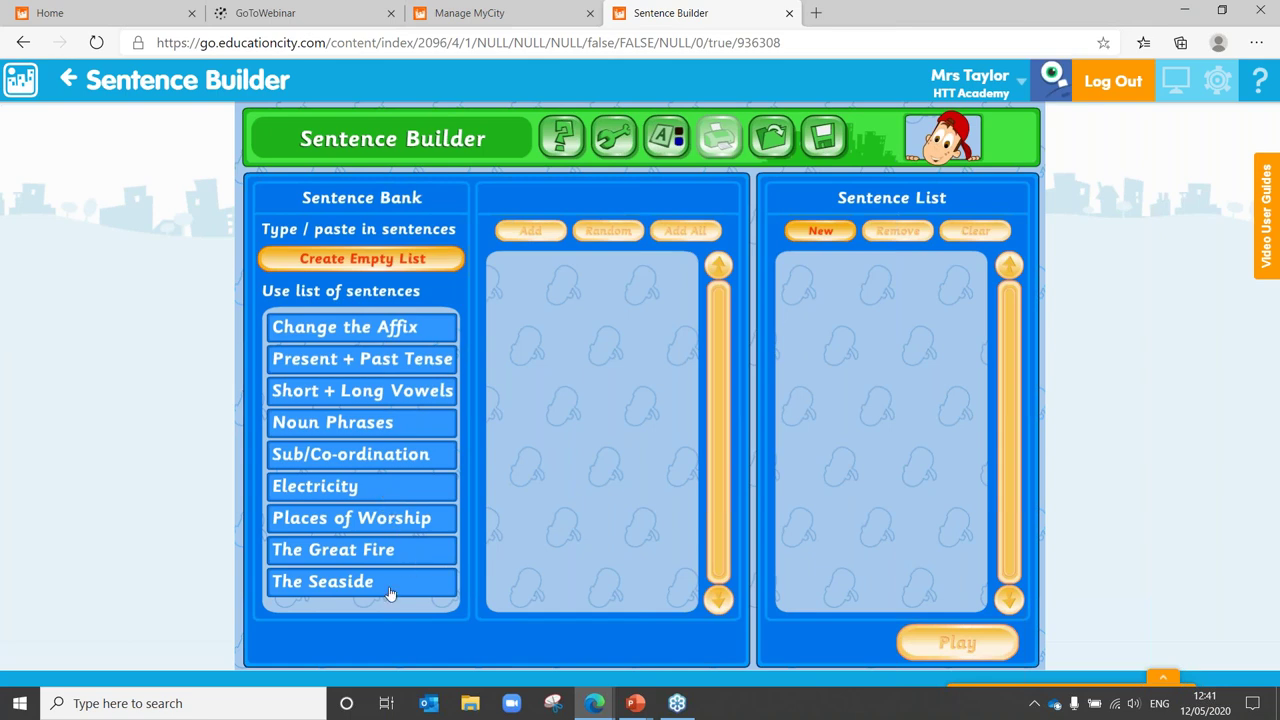
Step: Add all the Noun Phrases sentences to the sentence list and start the activity
left_click(330, 424)
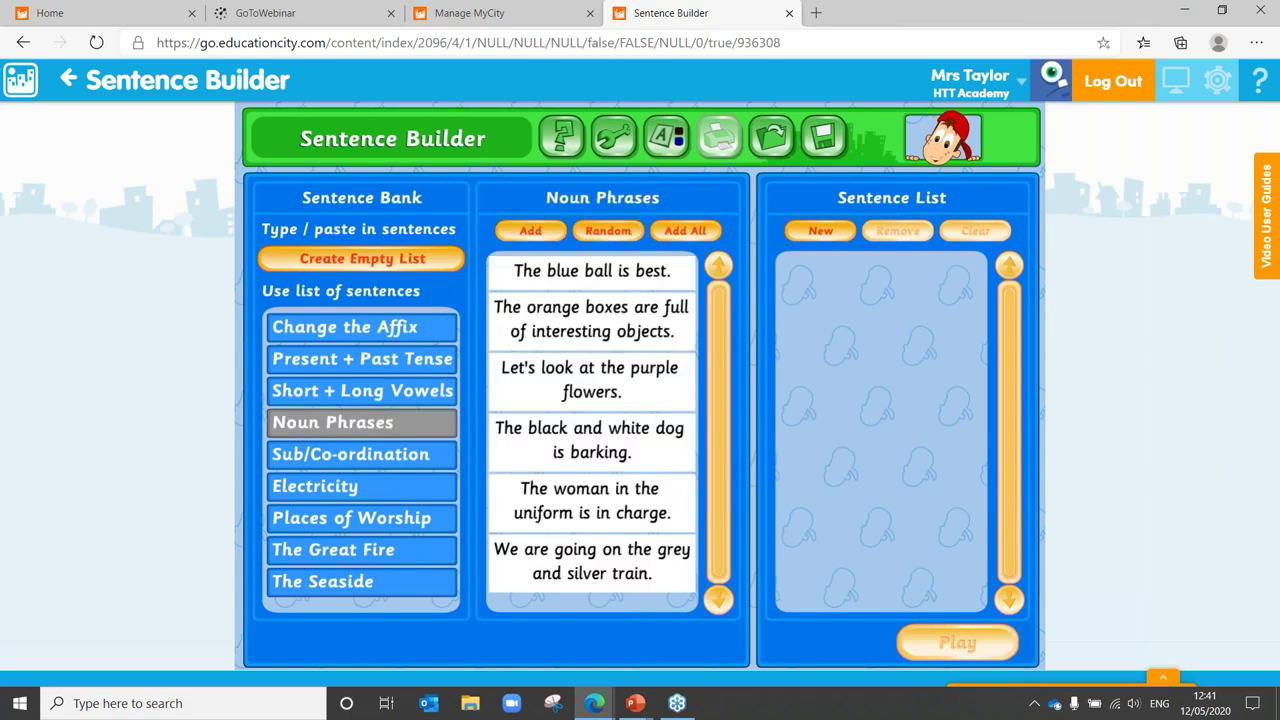
left_click(681, 236)
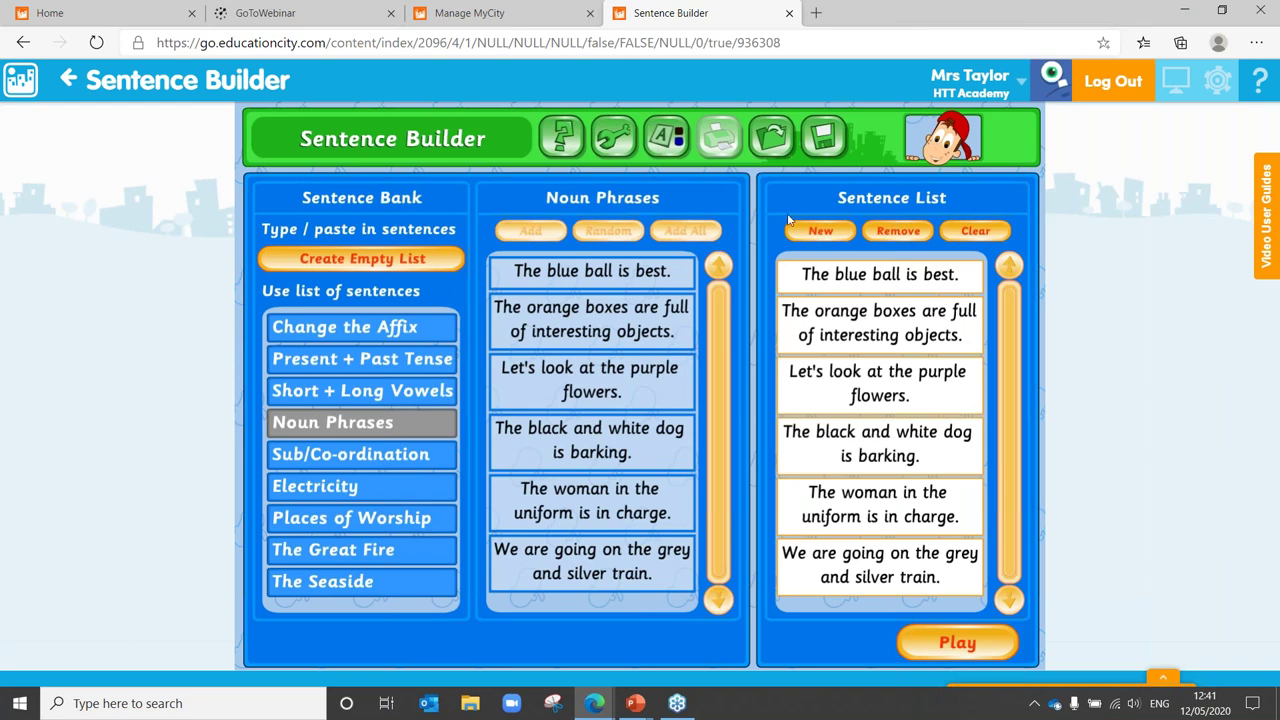
left_click(955, 643)
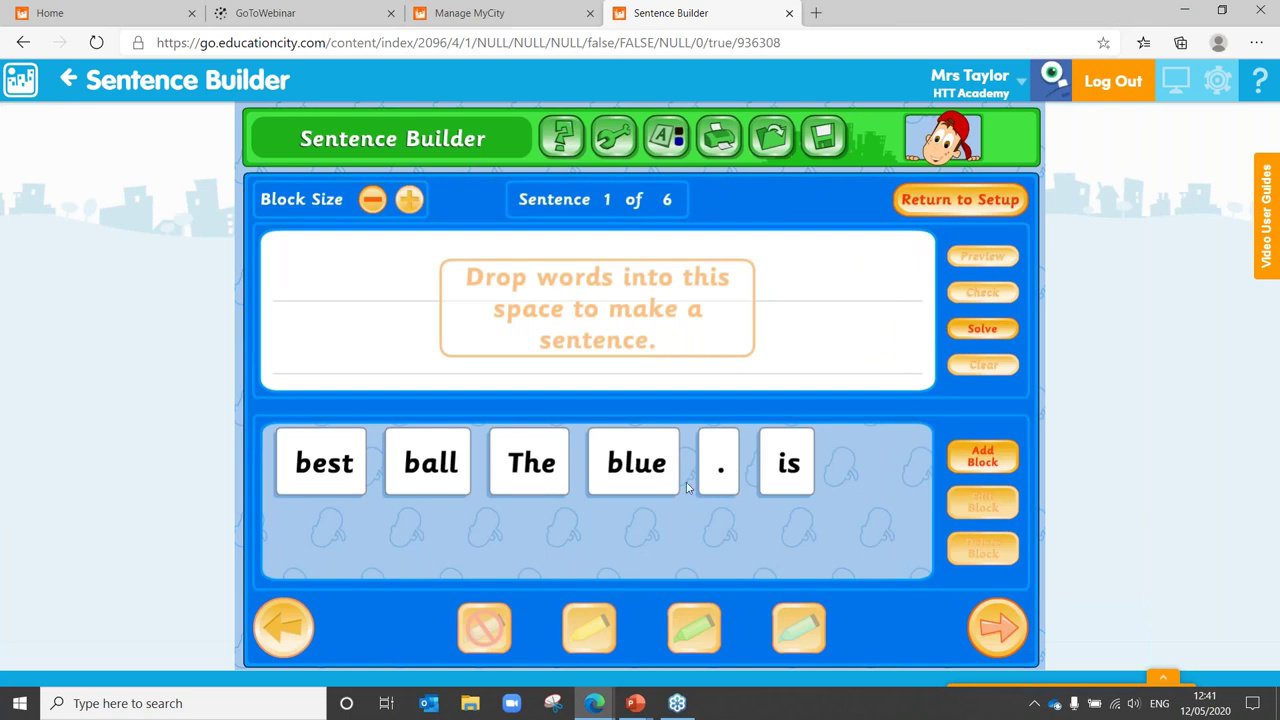
Step: Highlight the full stop and "The" blocks in yellow, and place them at the end and start of the sentence line
left_click(729, 470)
left_click(587, 641)
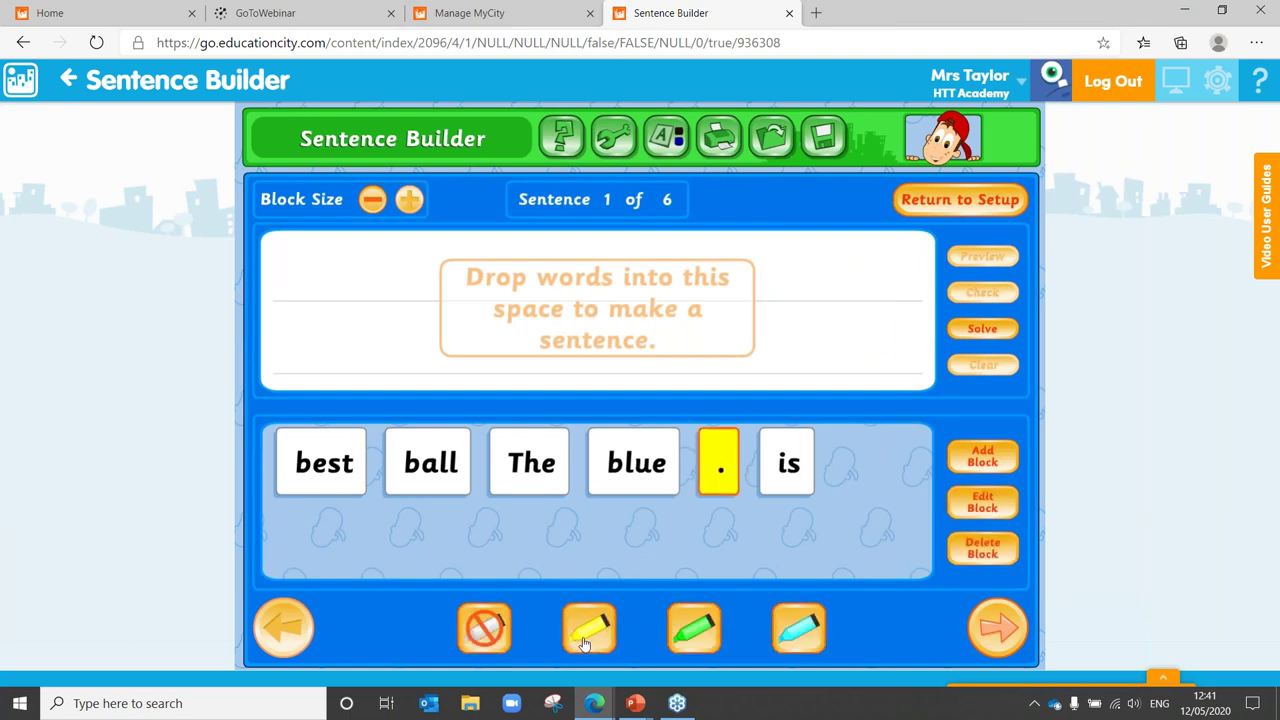
left_click(527, 459)
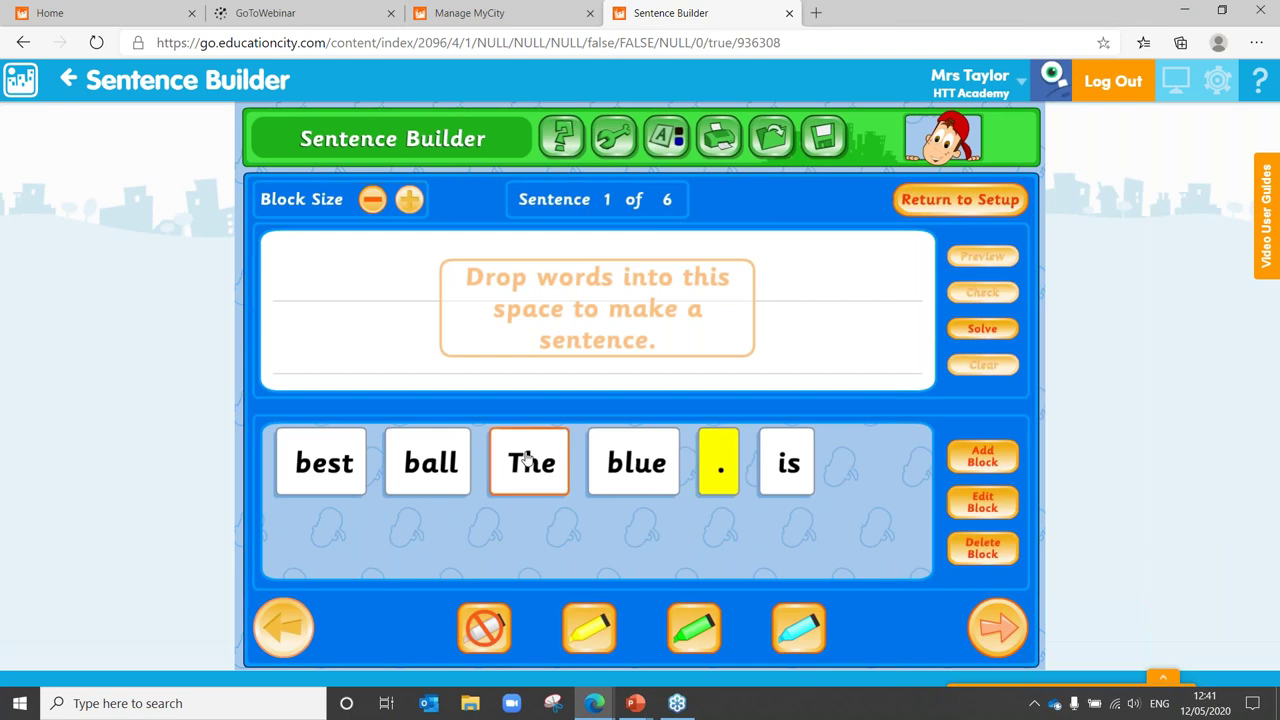
left_click(597, 638)
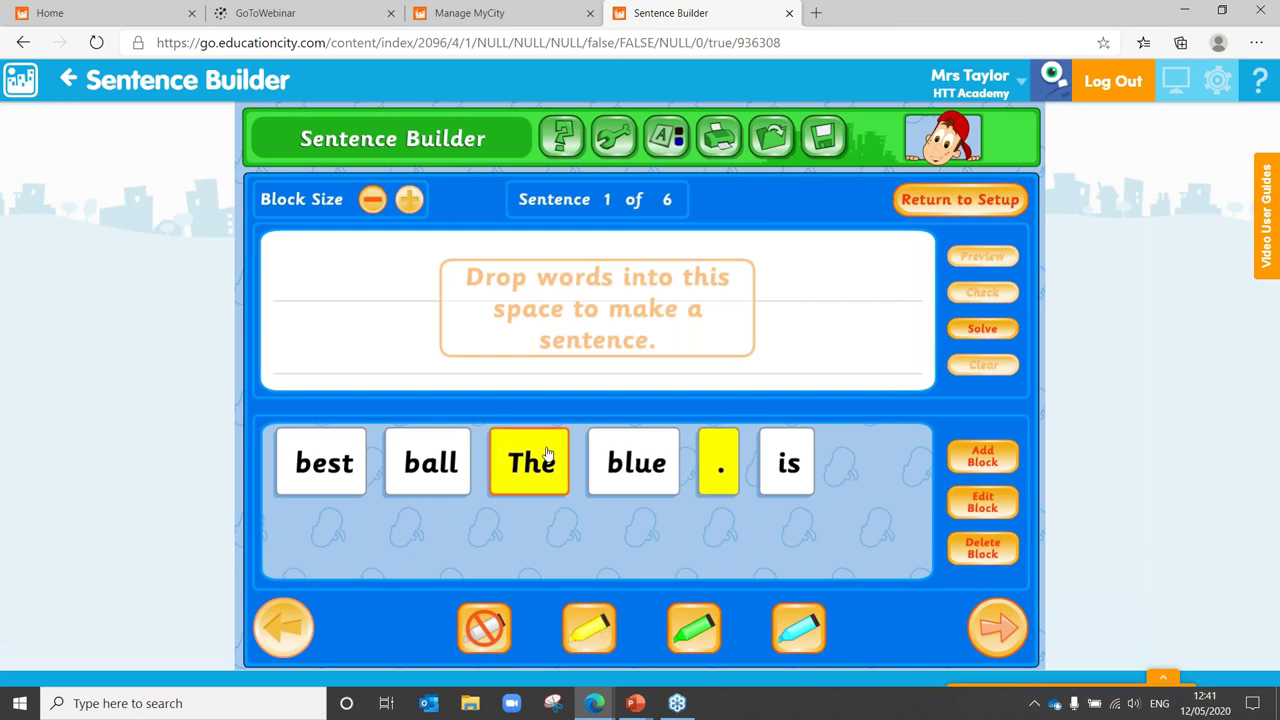
left_click_drag(537, 463, 434, 366)
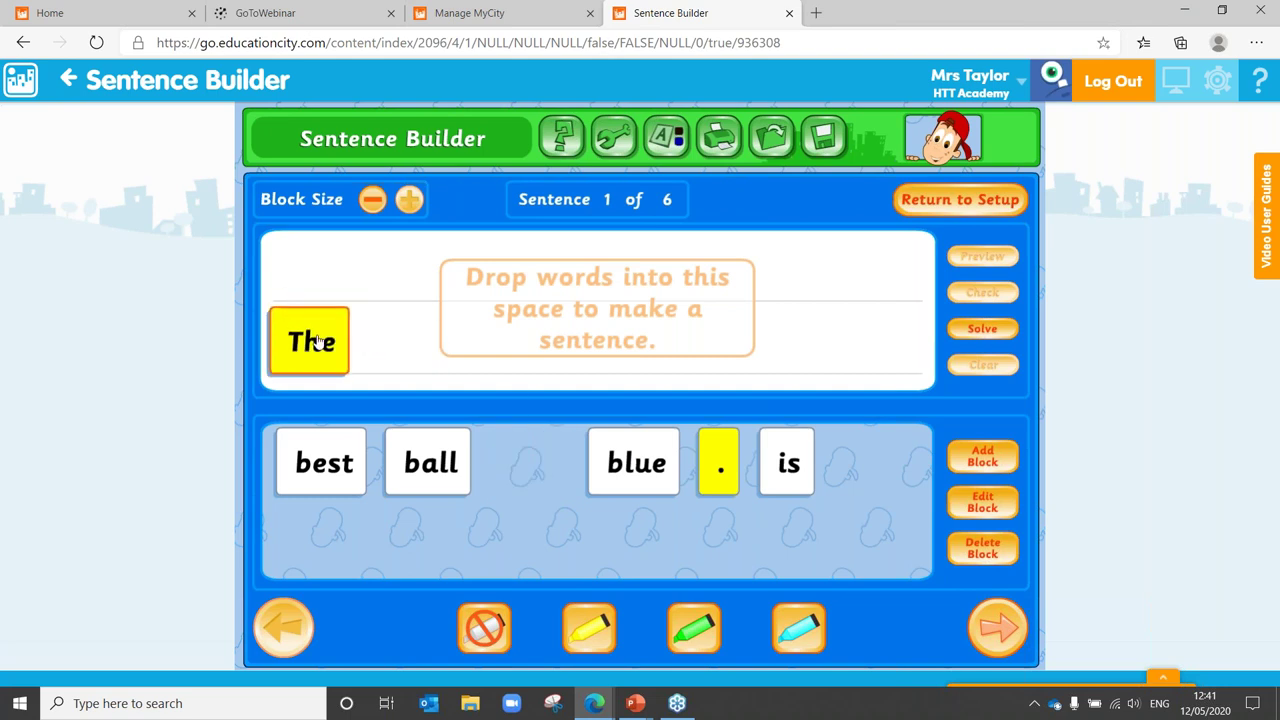
left_click_drag(720, 475, 901, 355)
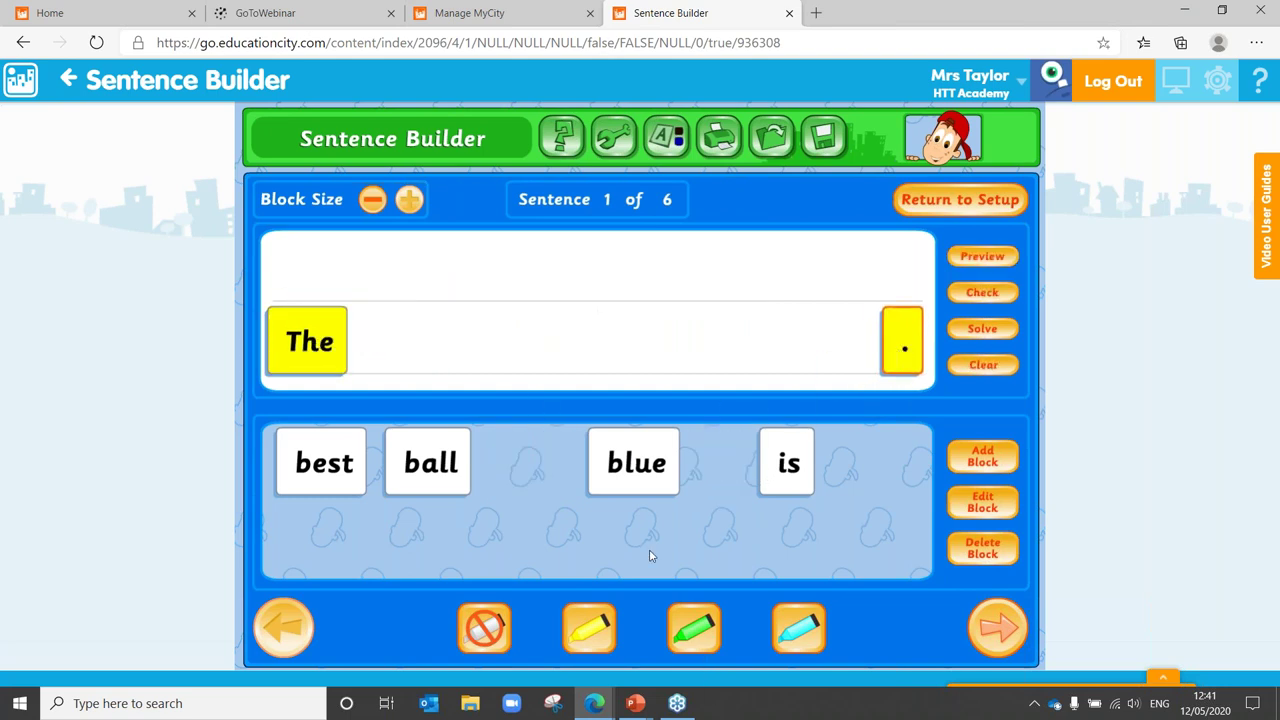
Step: Highlight "blue" in green and "ball" in blue, and place both blocks in order after "The"
left_click(632, 478)
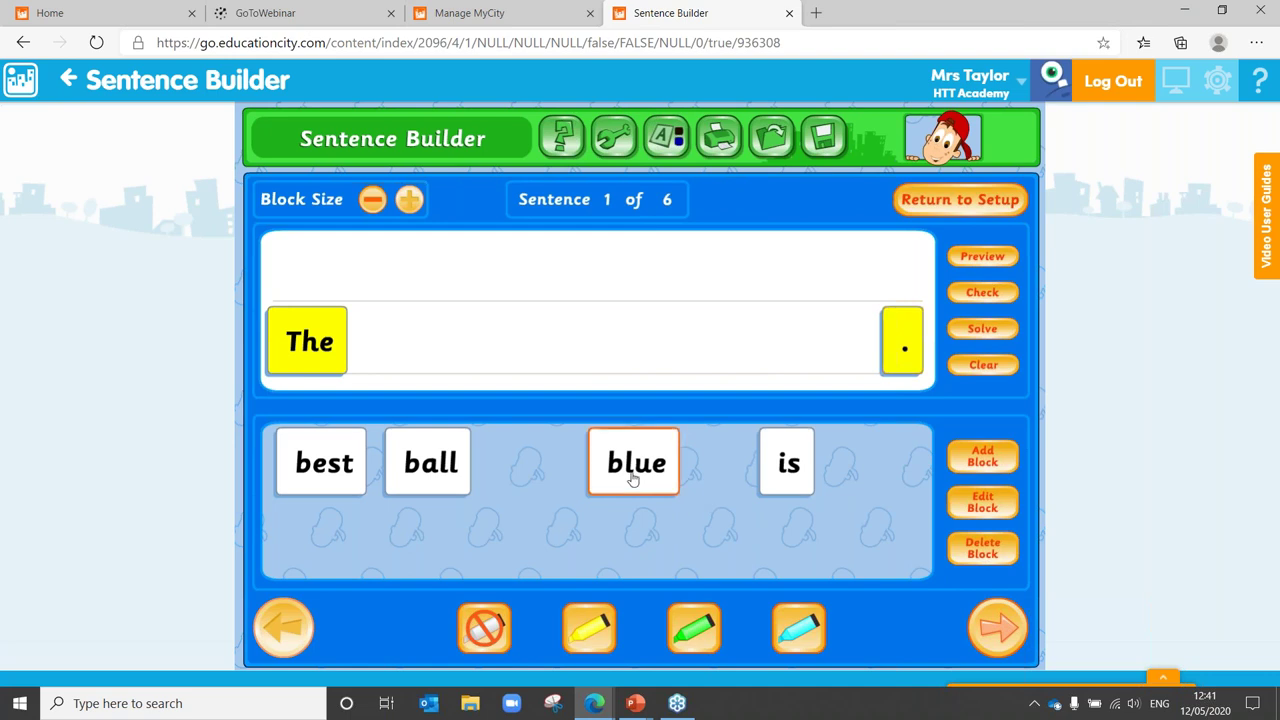
left_click(696, 638)
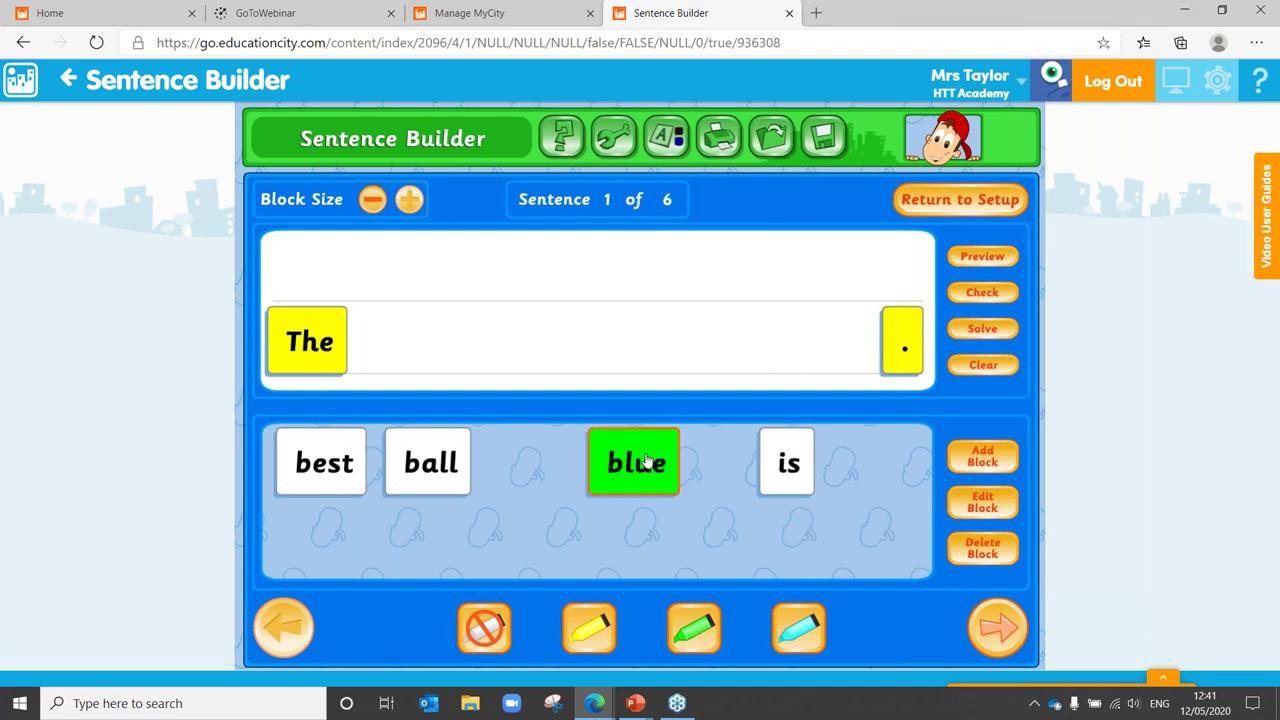
left_click_drag(643, 463, 630, 345)
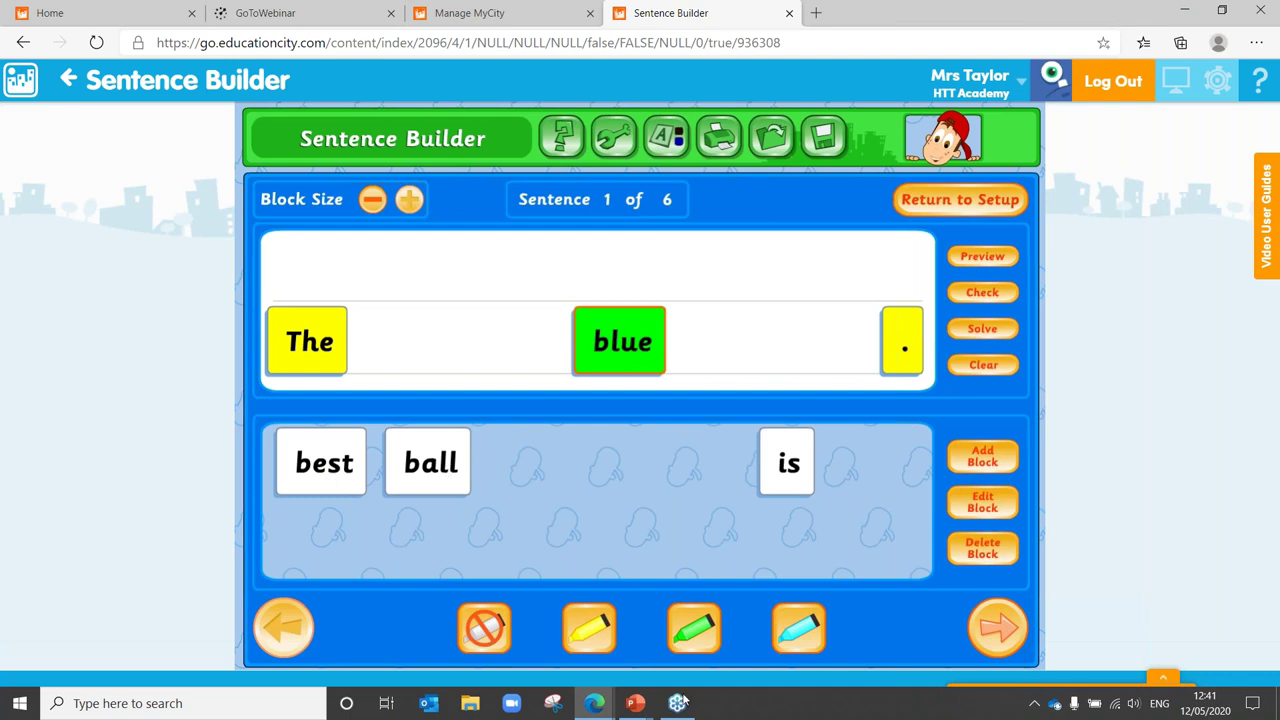
left_click(423, 475)
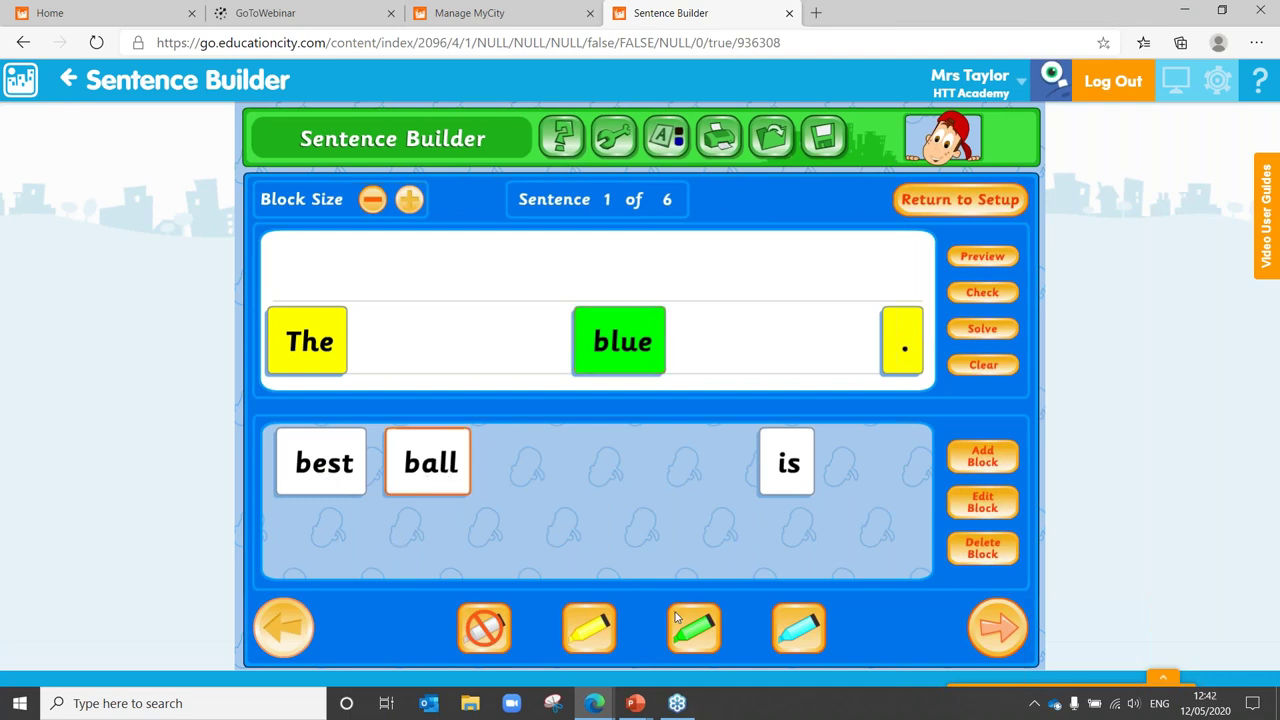
left_click(800, 645)
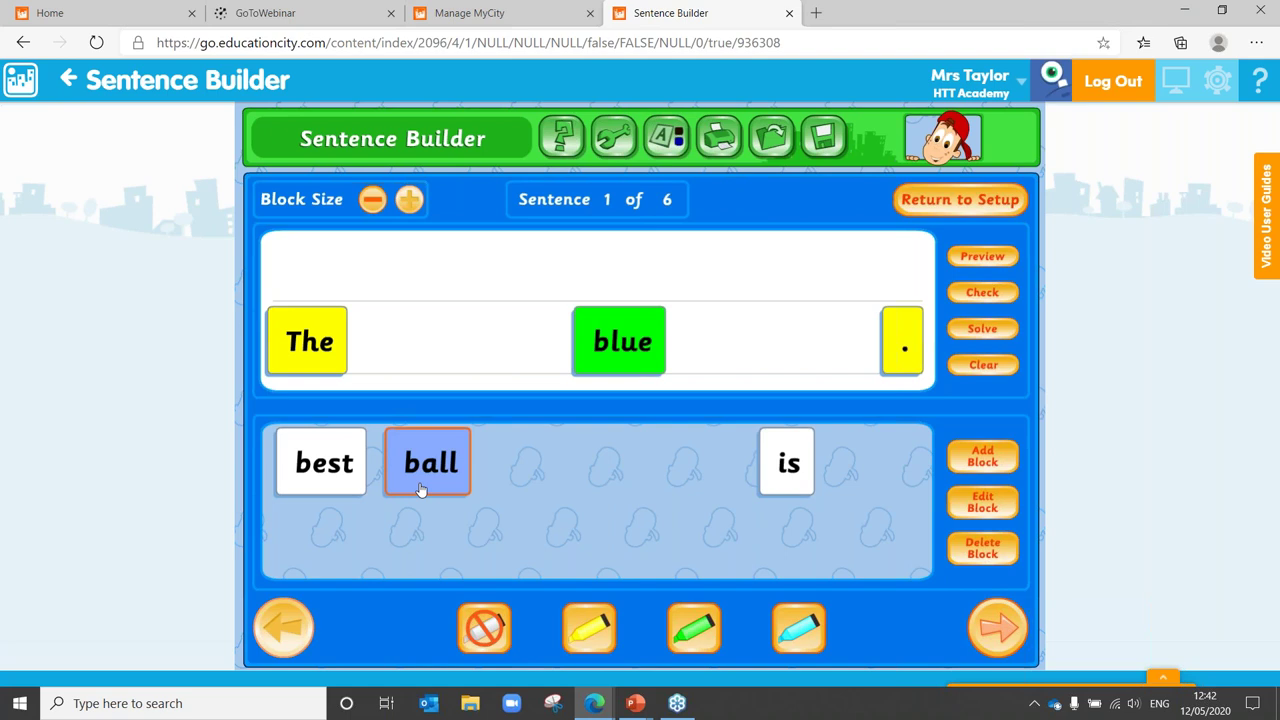
left_click_drag(620, 350, 470, 350)
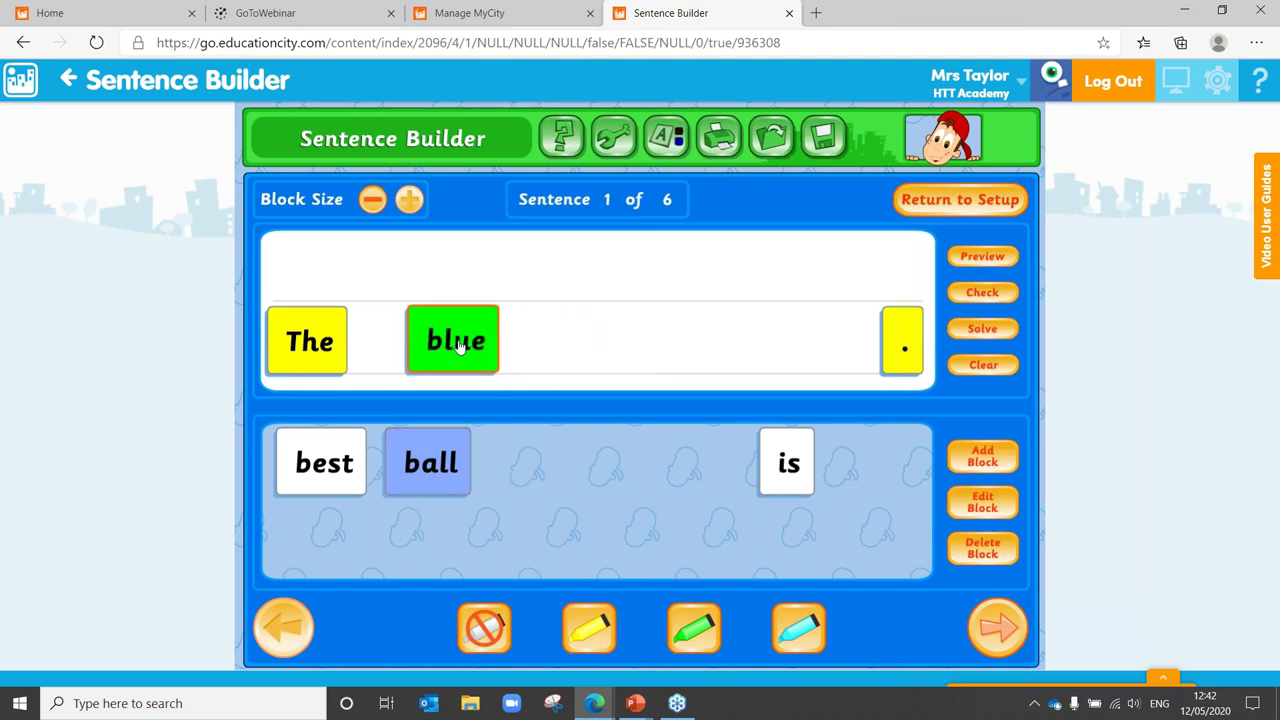
left_click(440, 460)
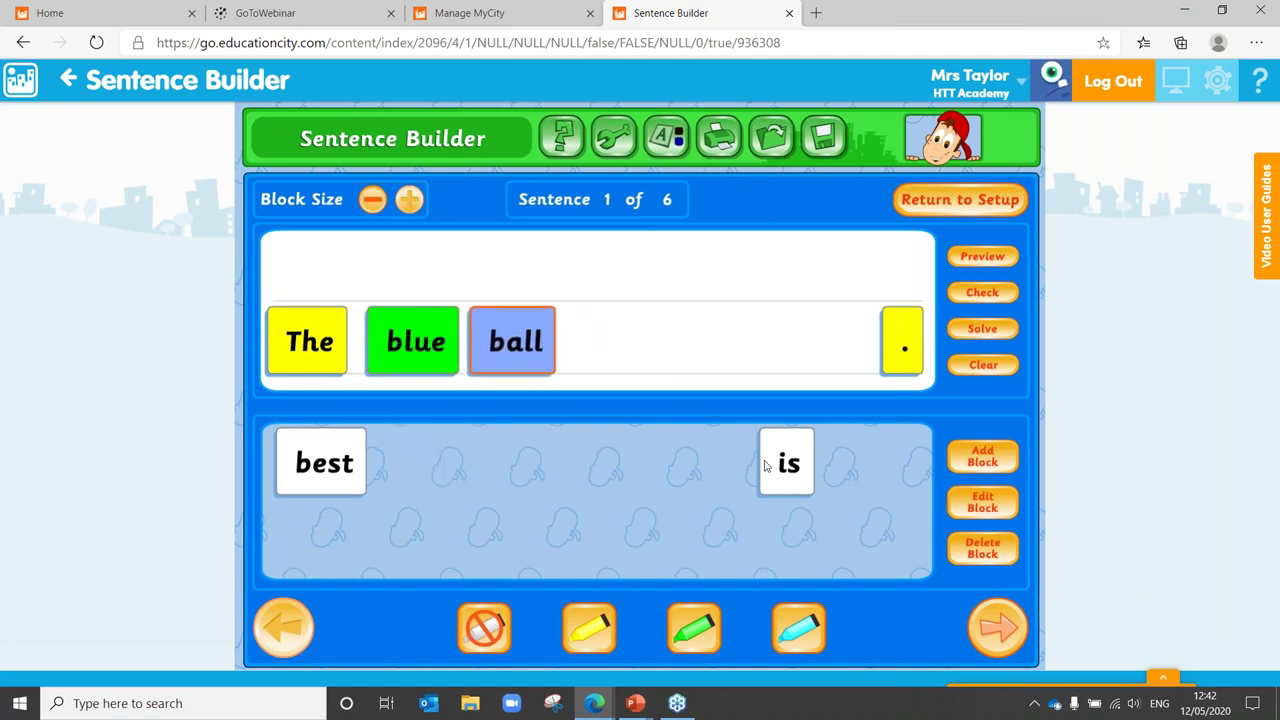
Step: Complete the sentence with the "is" and "best" blocks, and check the answer
left_click_drag(789, 473, 610, 345)
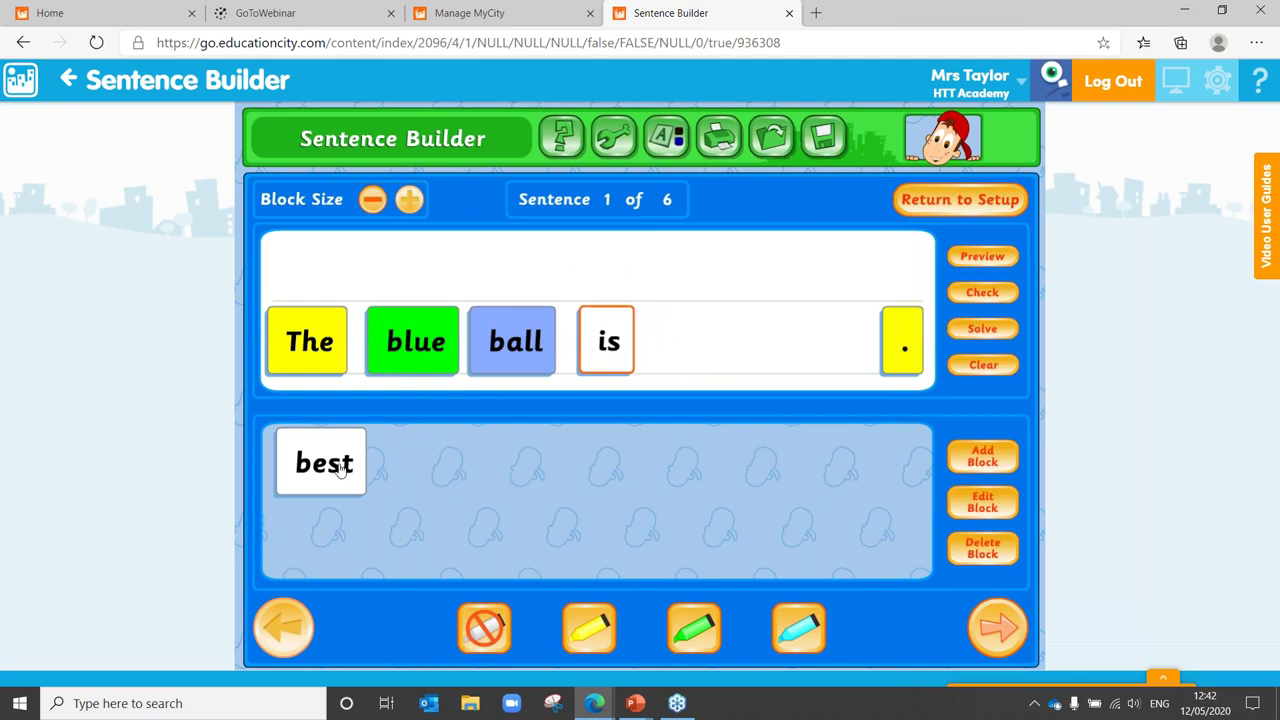
left_click_drag(328, 466, 771, 358)
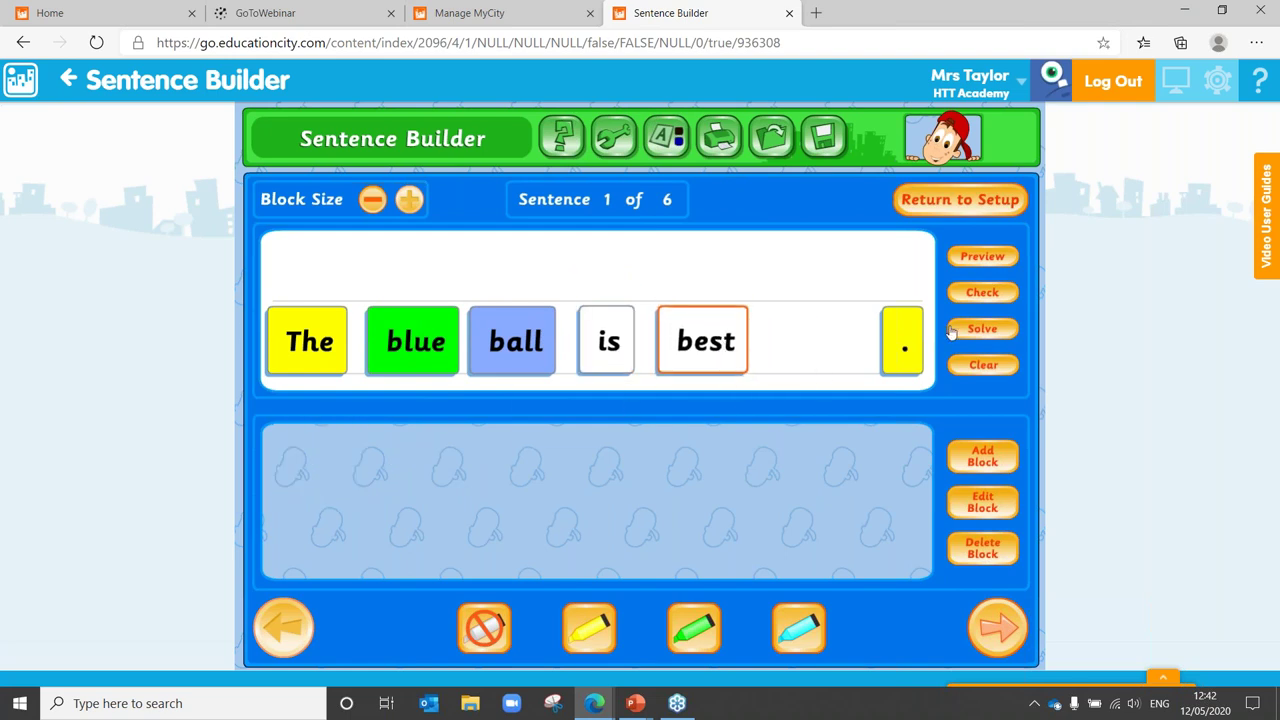
left_click(986, 295)
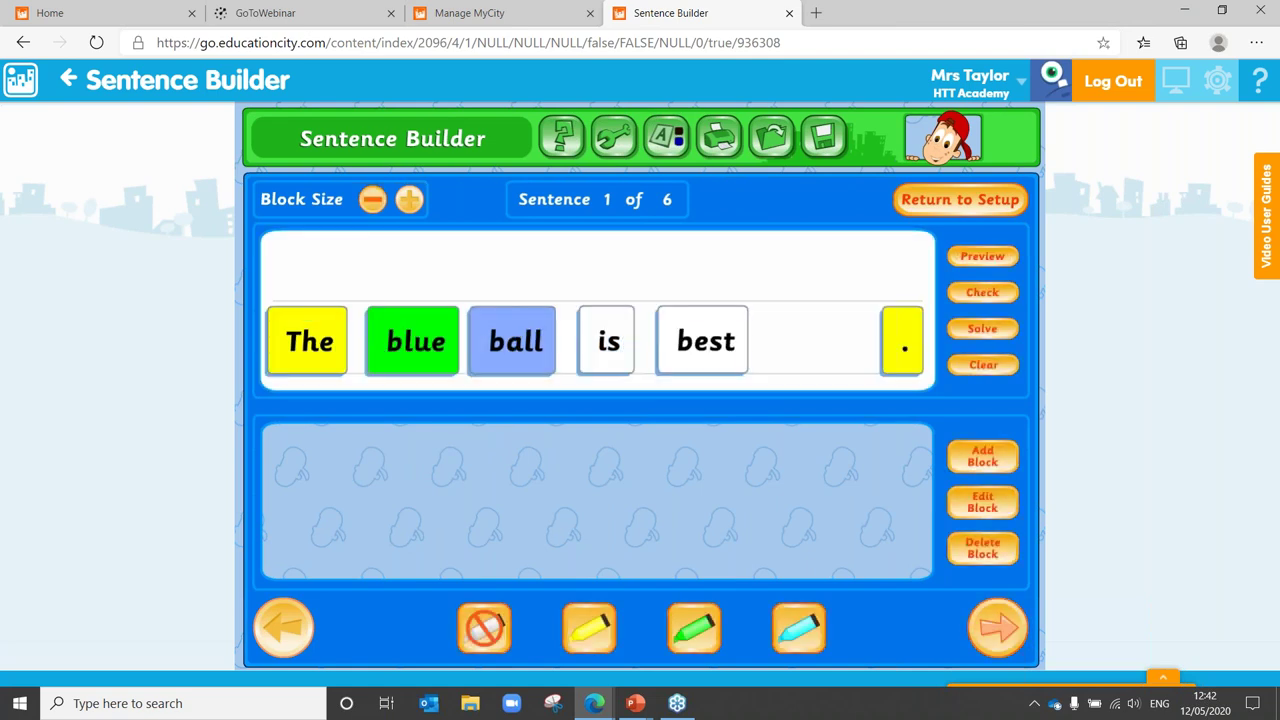
Step: Return to the setup, create an empty sentence list, and add "The blue ball is best." from Noun Phrases
left_click(998, 200)
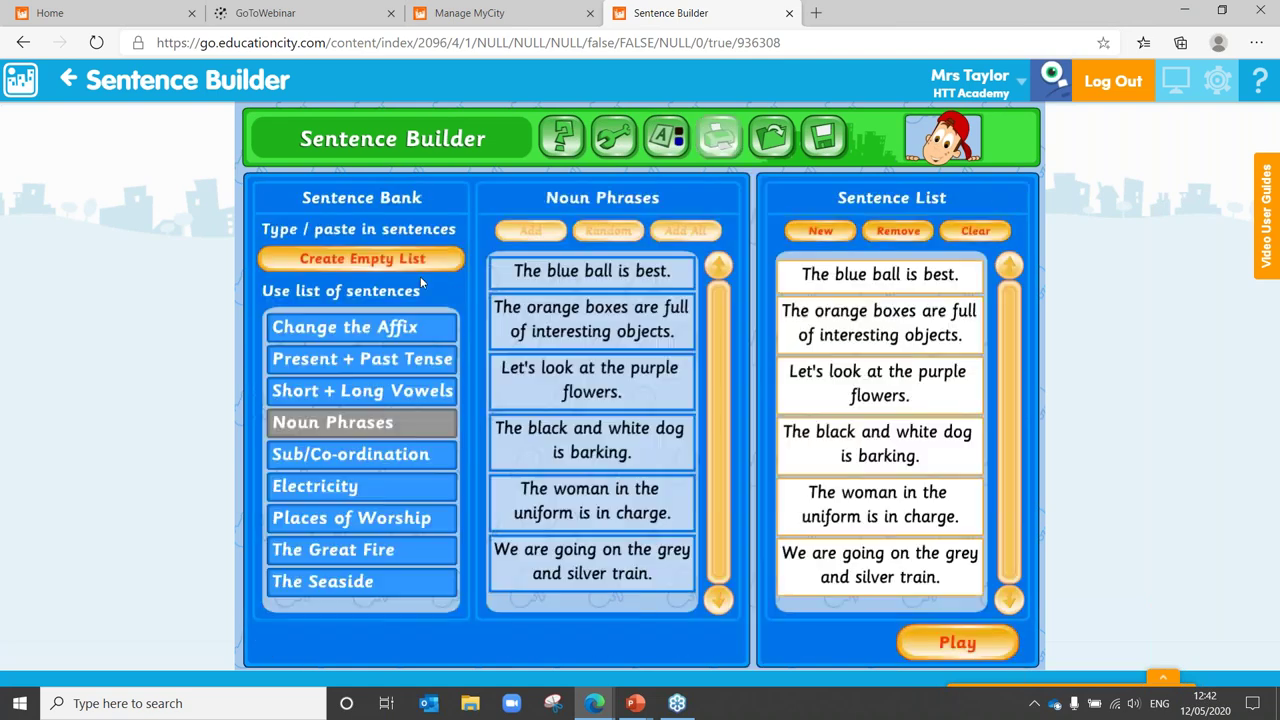
left_click(375, 263)
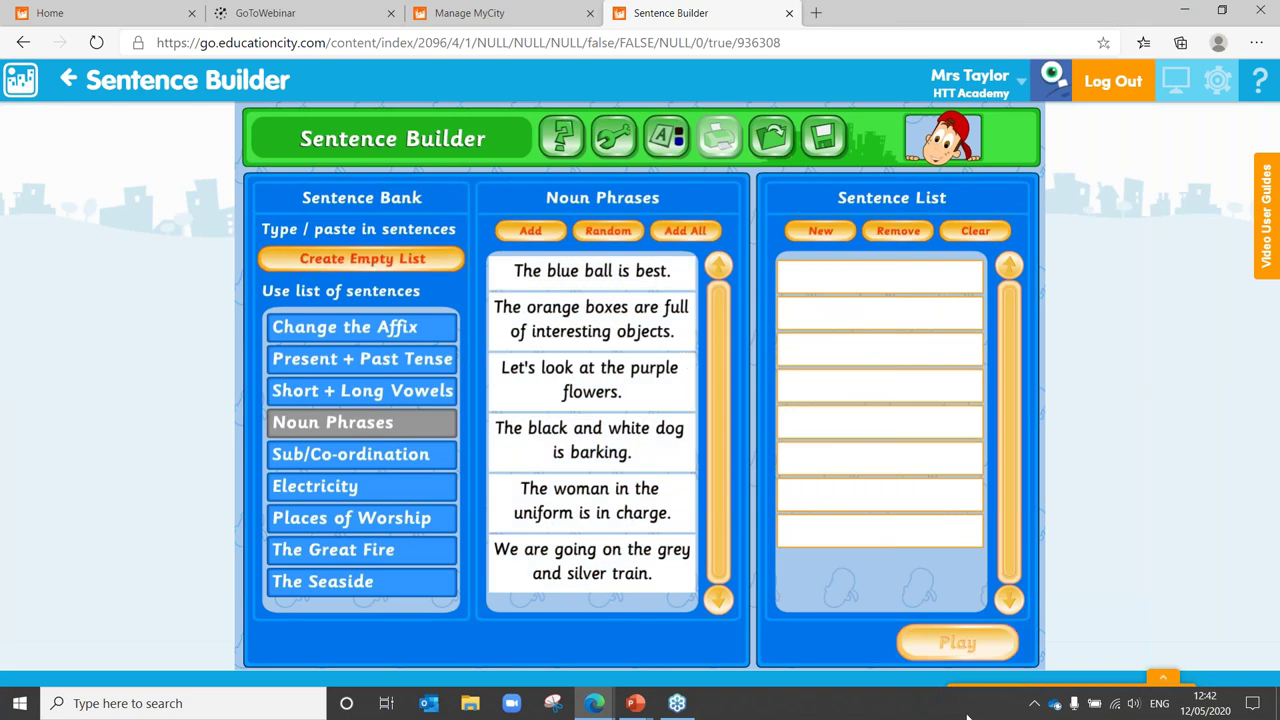
left_click(673, 275)
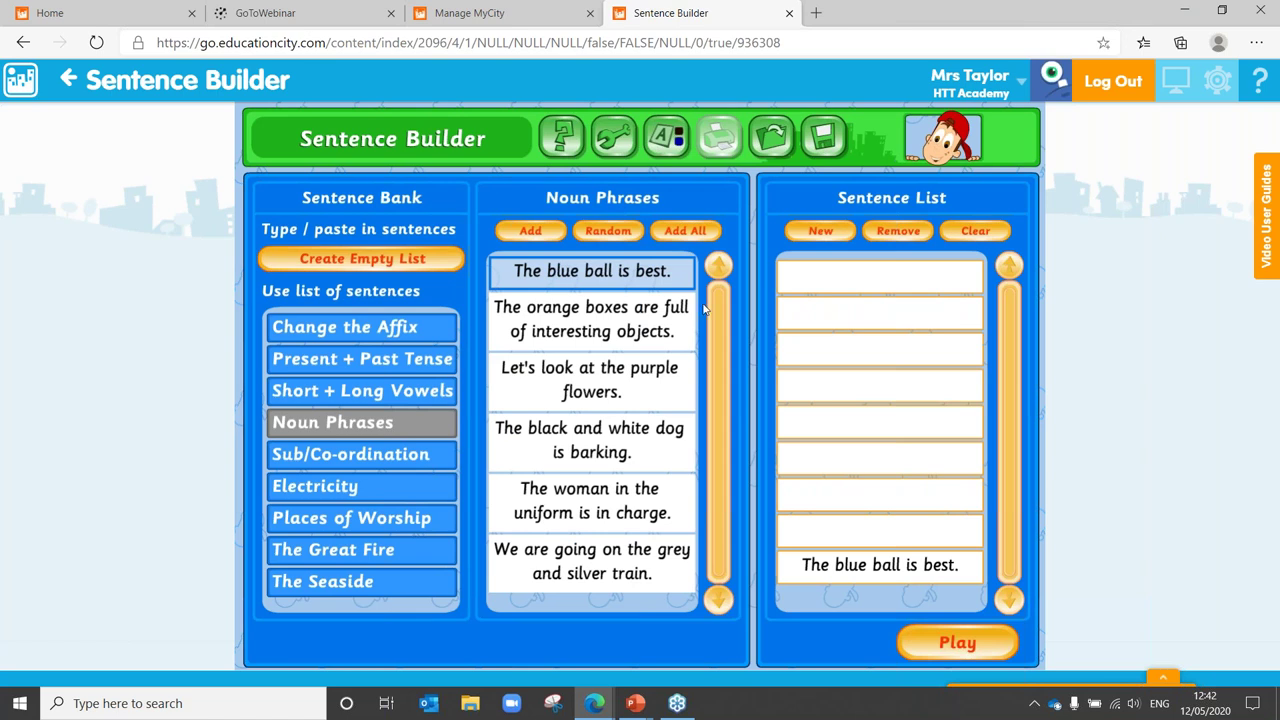
Step: Edit the added sentence to read "The blue ball is best and", and close the on-screen keyboard
left_click(966, 563)
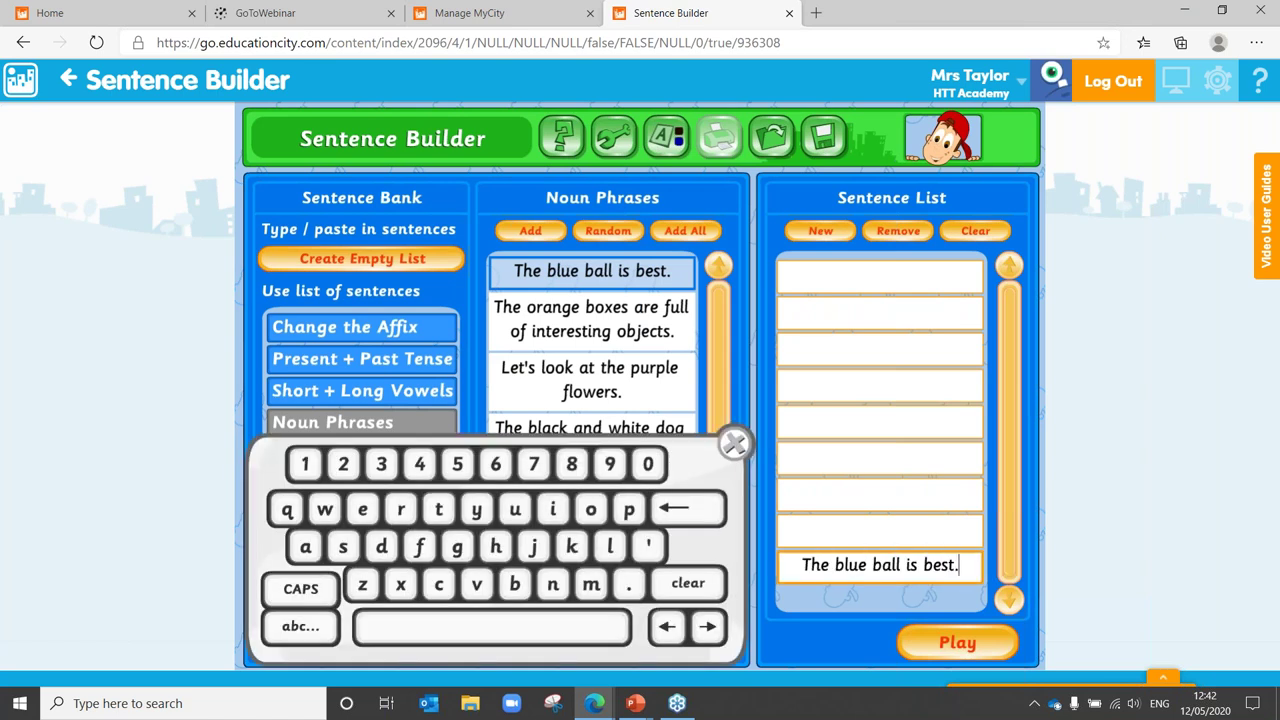
key("BackSpace")
type("and")
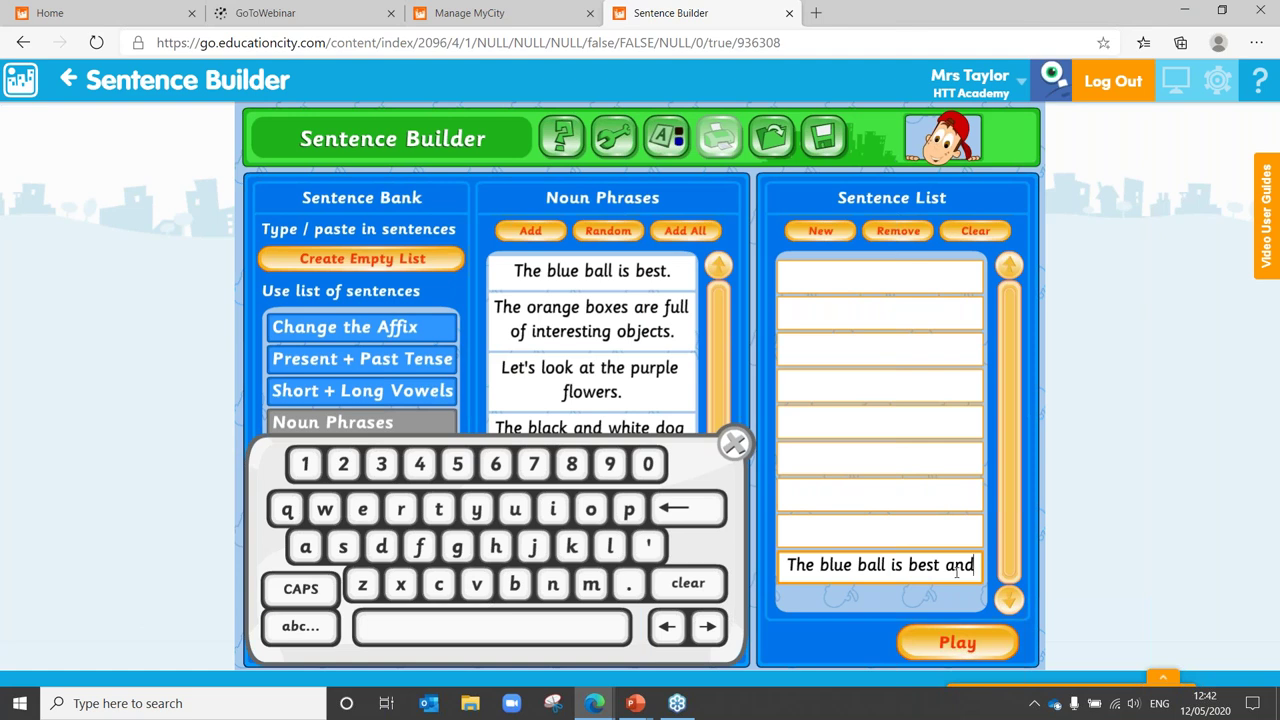
left_click(736, 446)
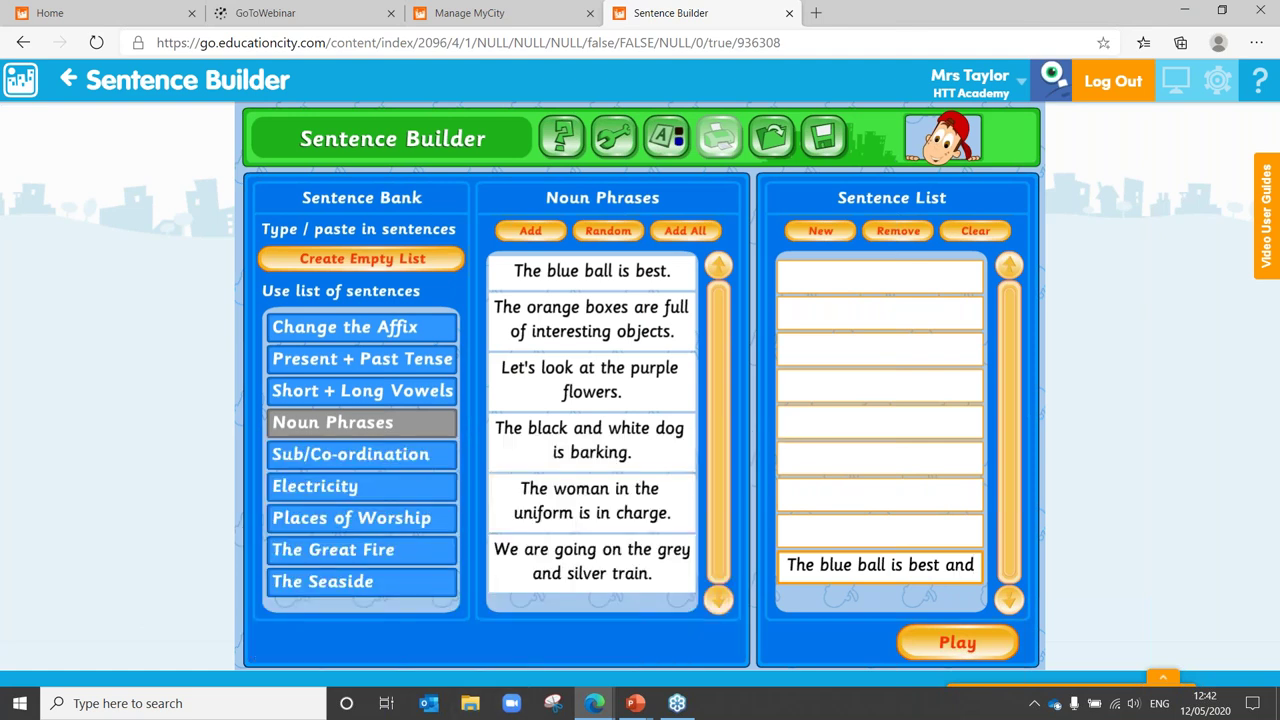
Step: Switch back to the homework MyCity and look through its maths and English content from start to end
left_click(529, 18)
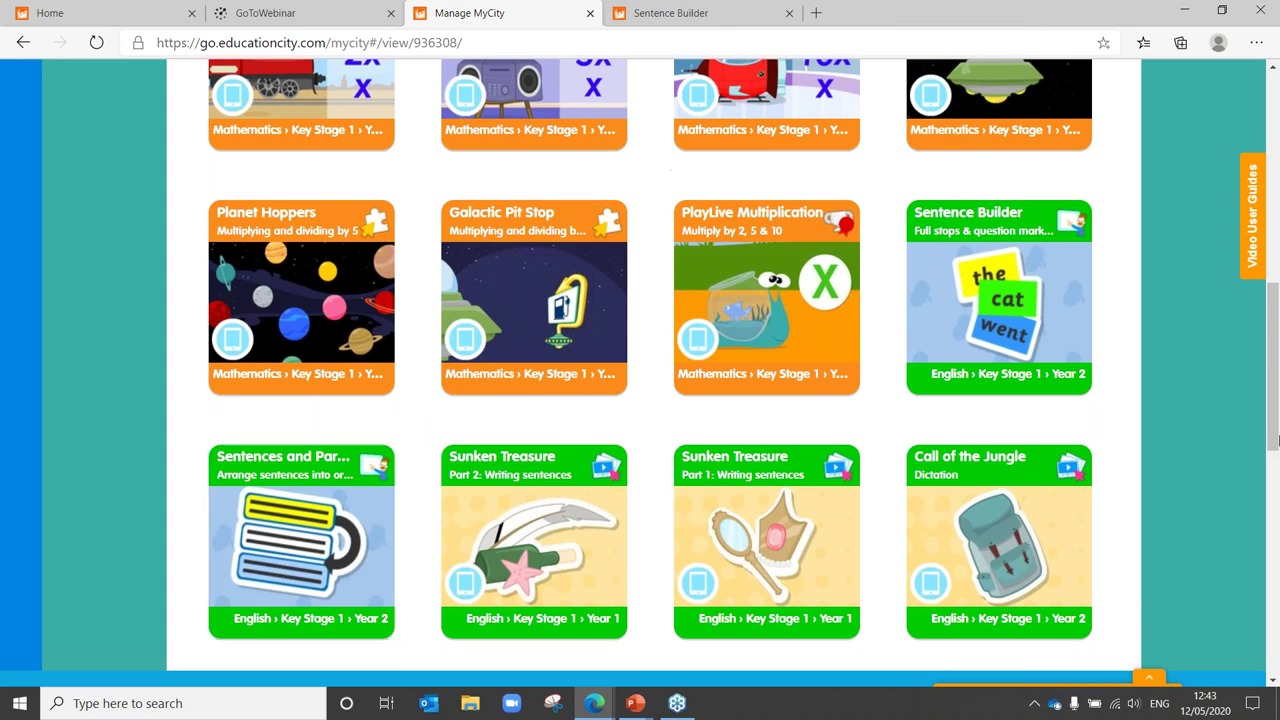
left_click_drag(1276, 327, 1276, 222)
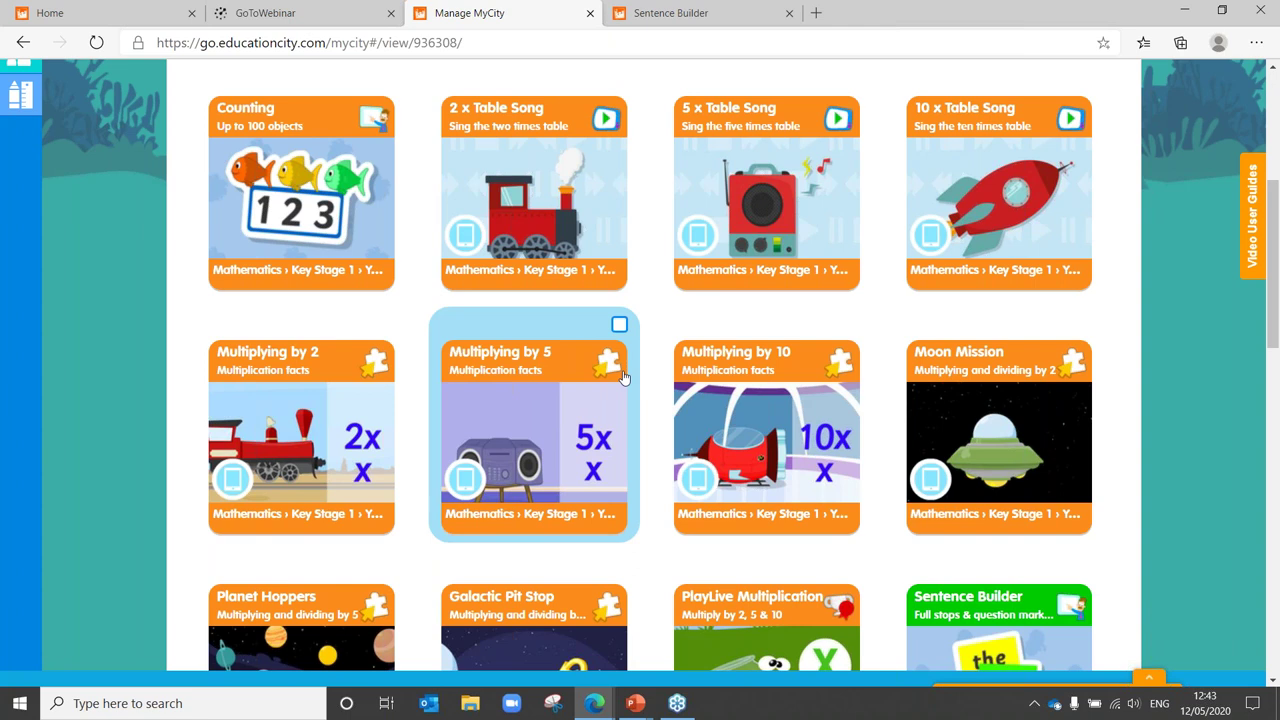
scroll(1275, 322, "down", 2)
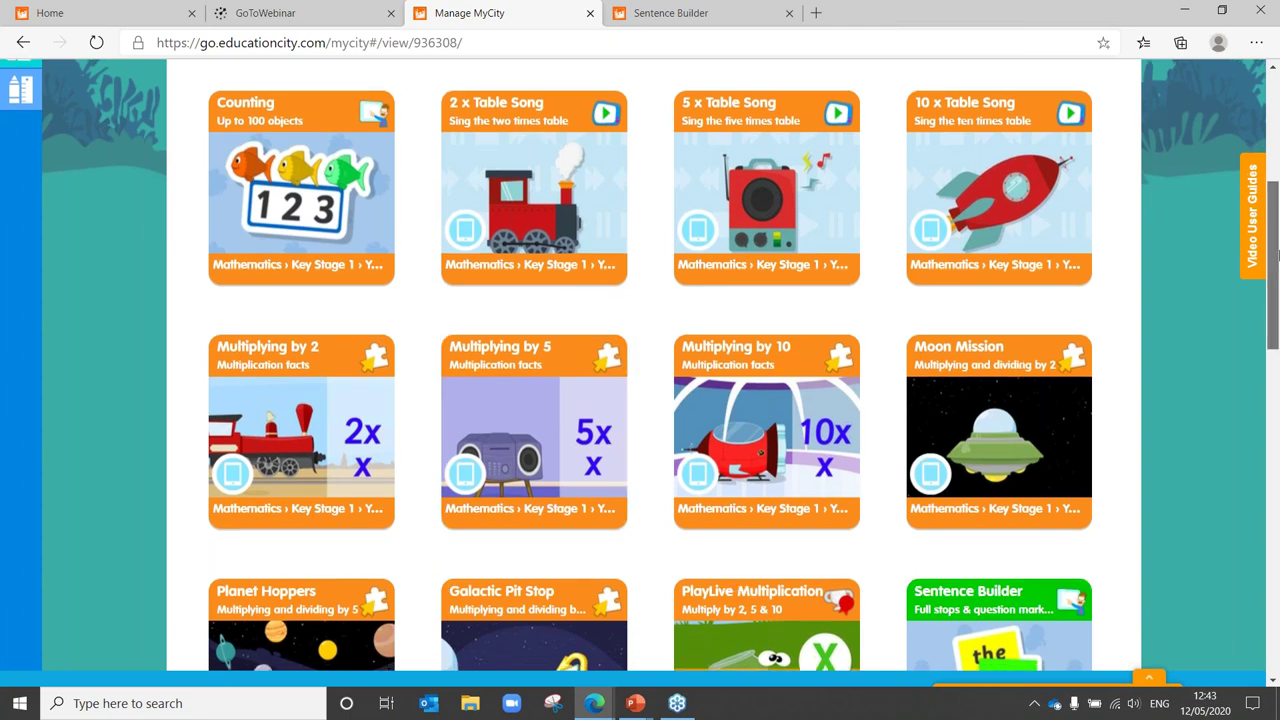
scroll(1276, 322, "down", 2)
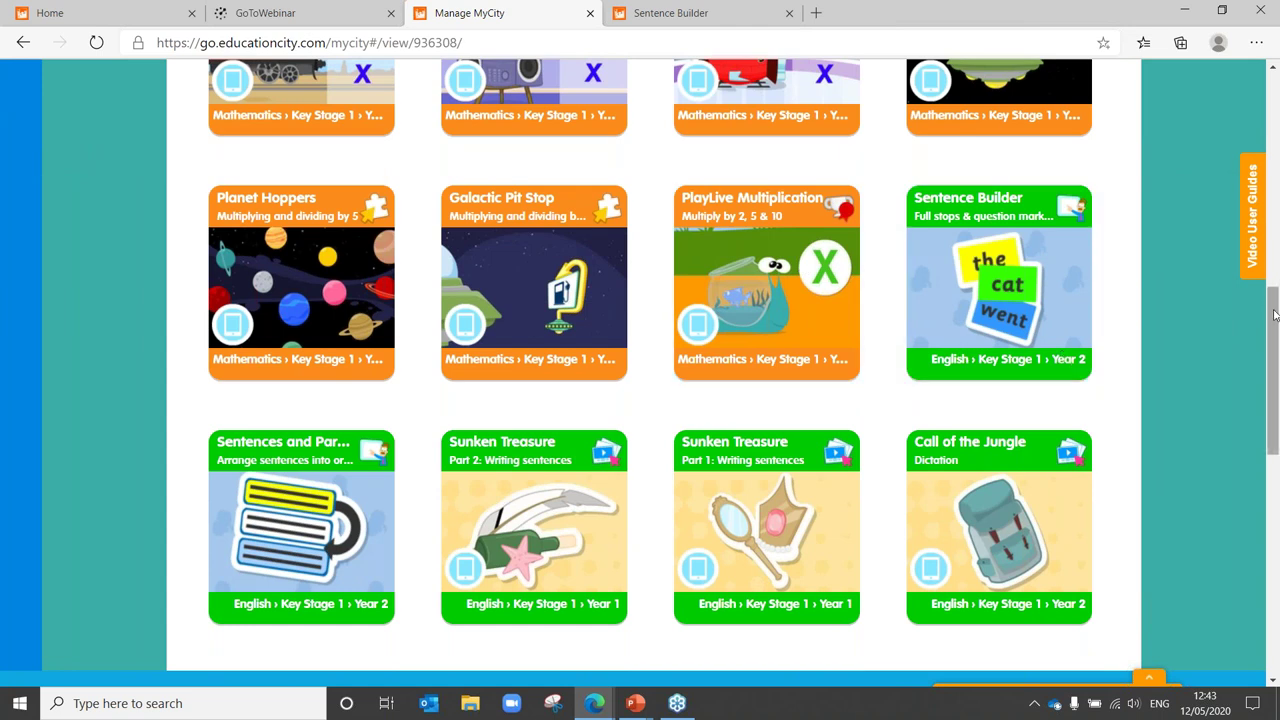
scroll(1274, 330, "down", 2)
scroll(1274, 378, "down", 5)
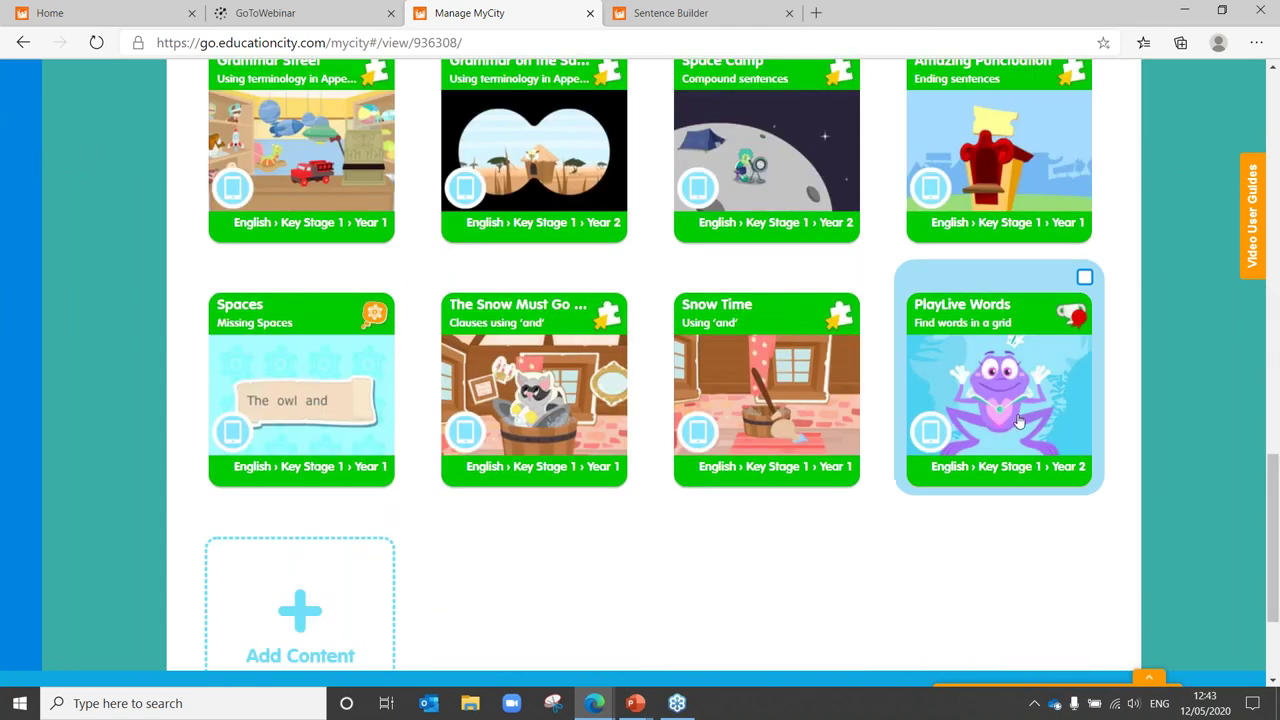
left_click(1273, 68)
left_click(1273, 68)
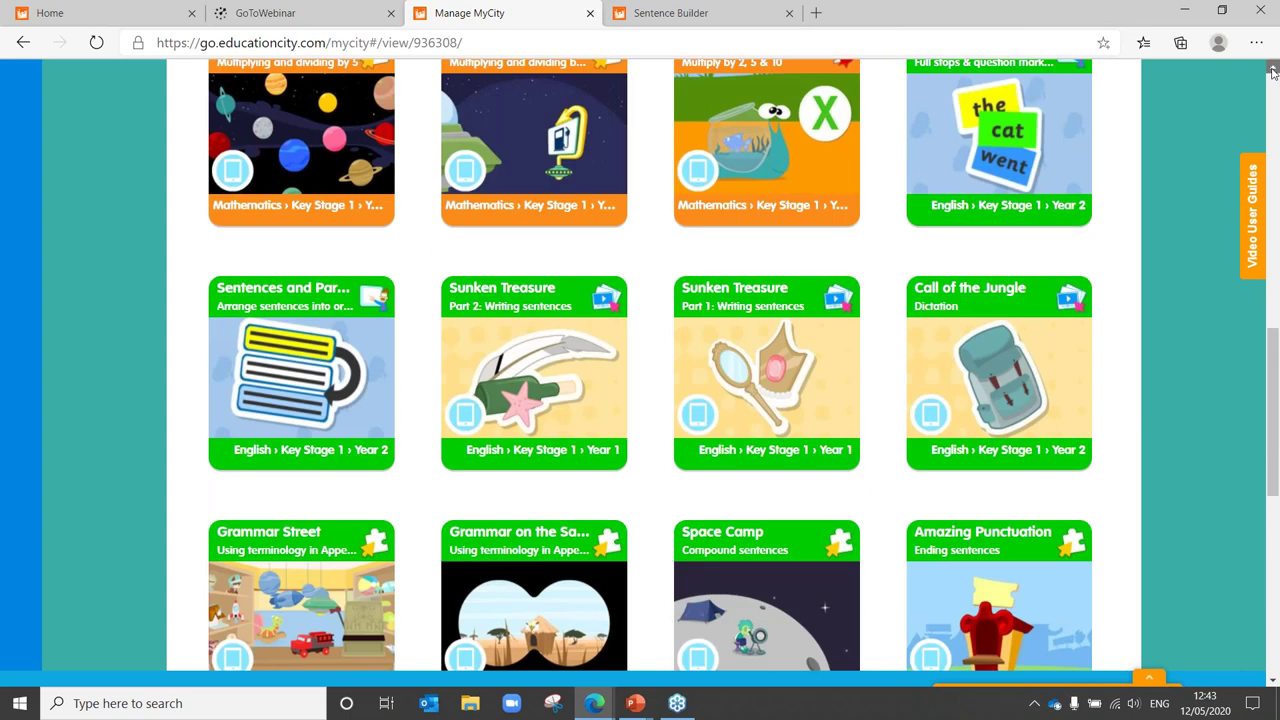
scroll(1273, 68, "up", 5)
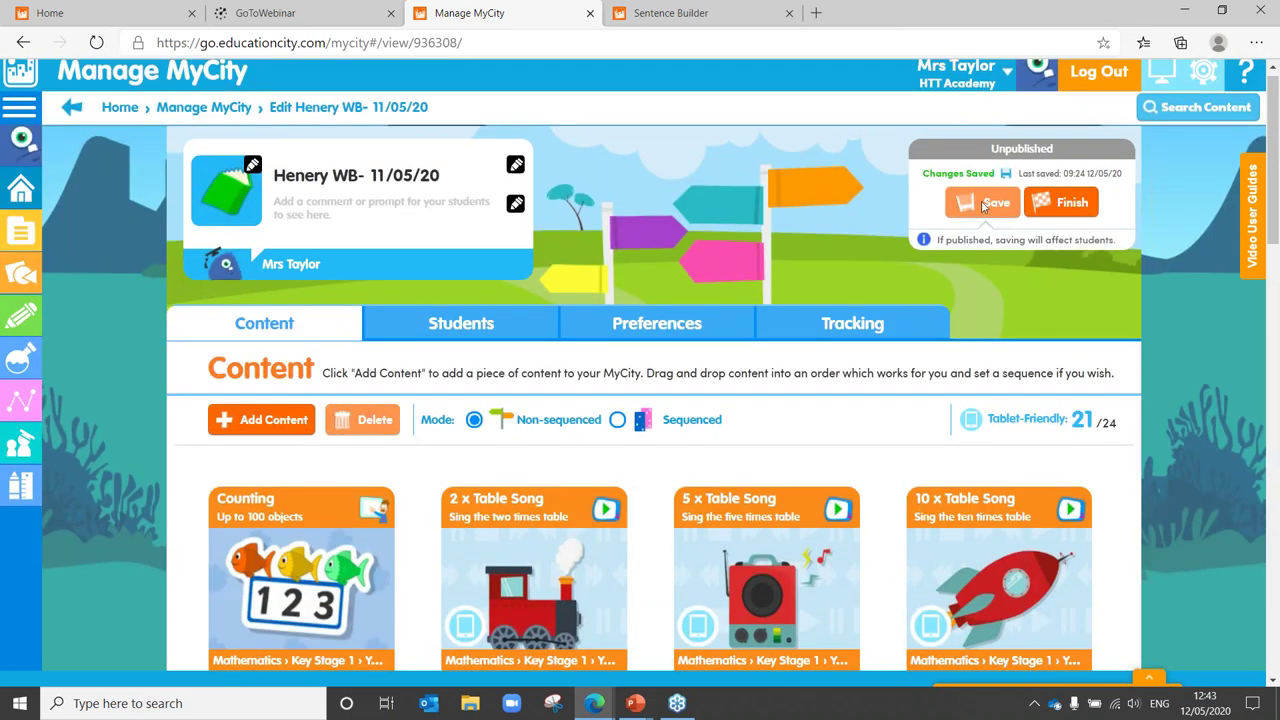
Step: Return to the homework list and copy the 11/05/20 MyCity as Homework, retitling the copy with the student's first name and "Monday"
left_click(65, 112)
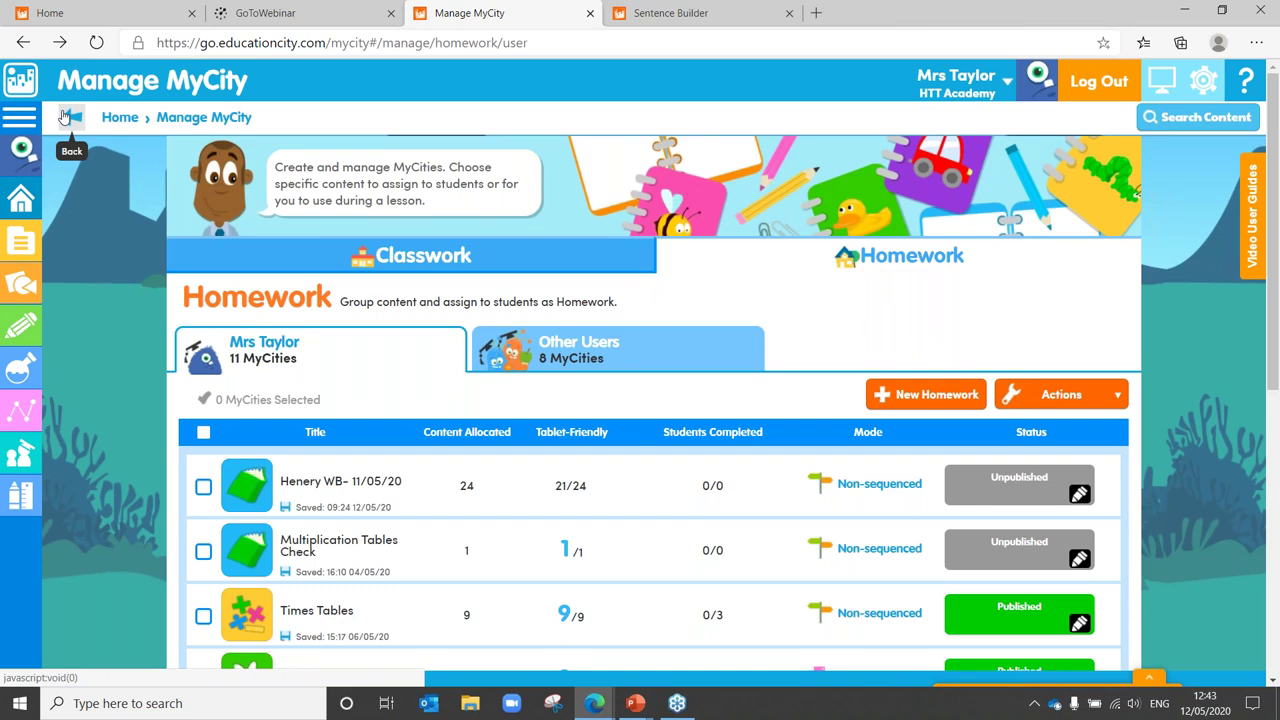
left_click(203, 488)
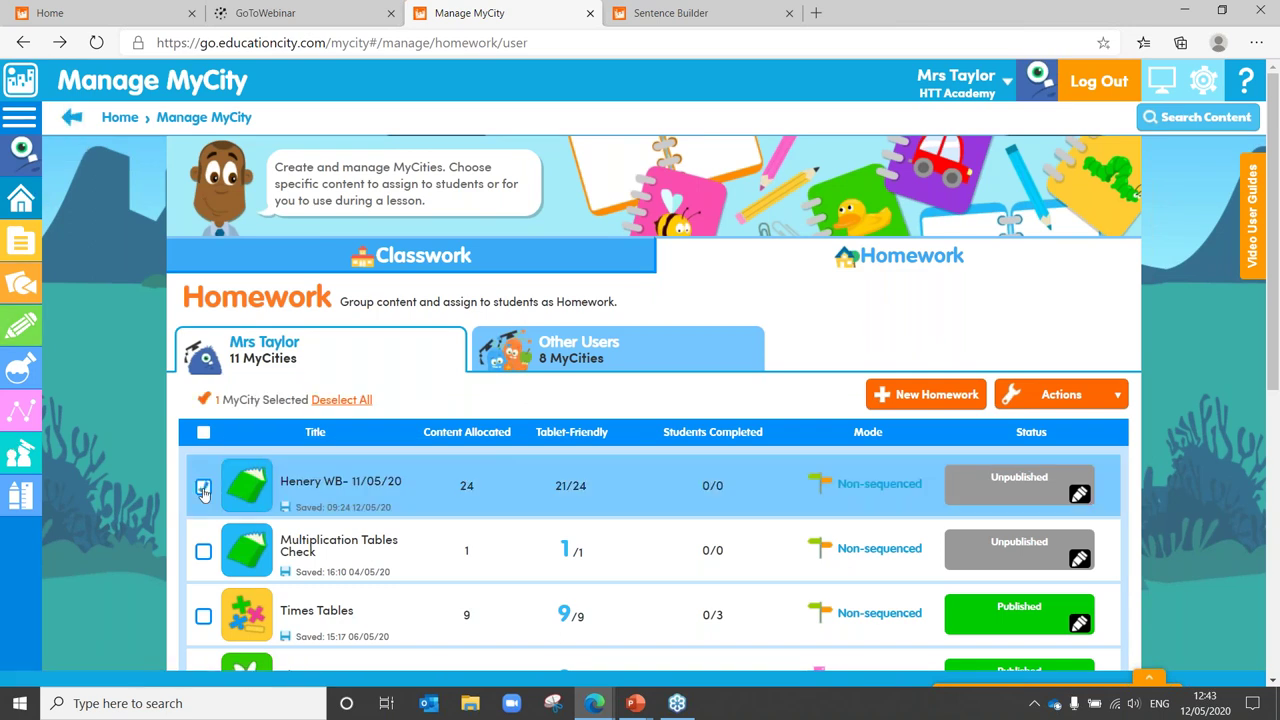
left_click(1095, 400)
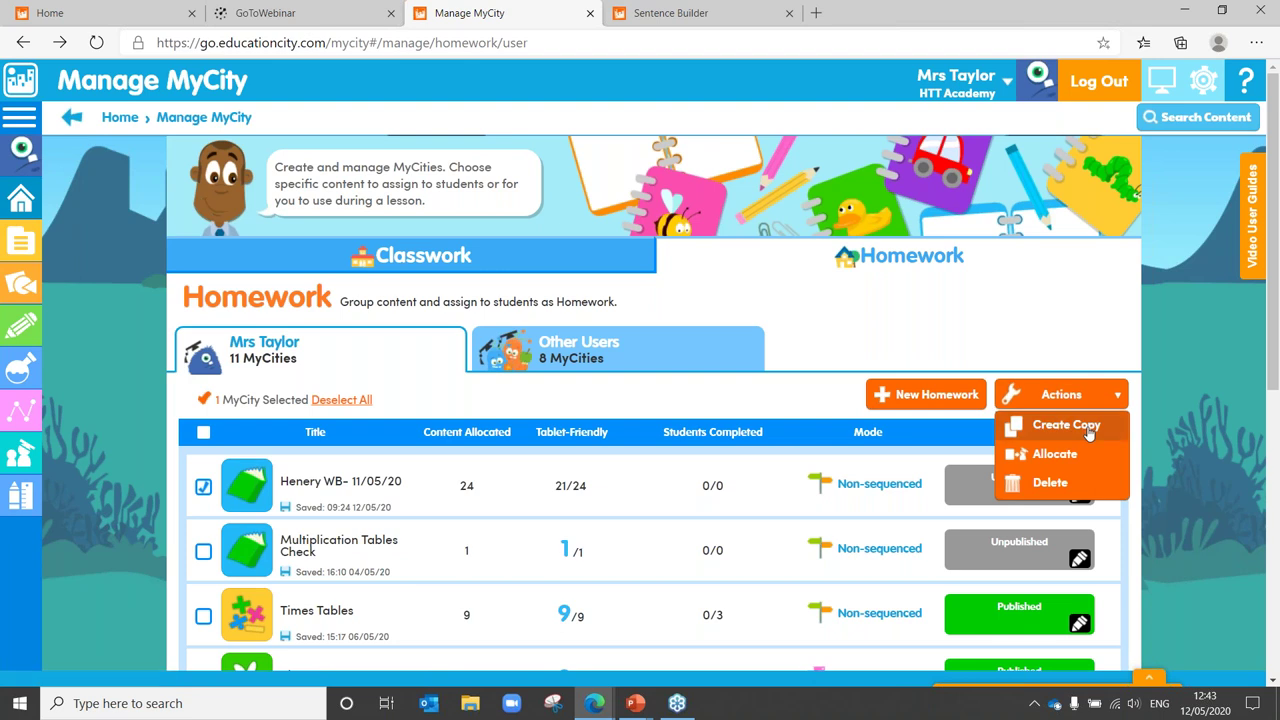
left_click(1065, 425)
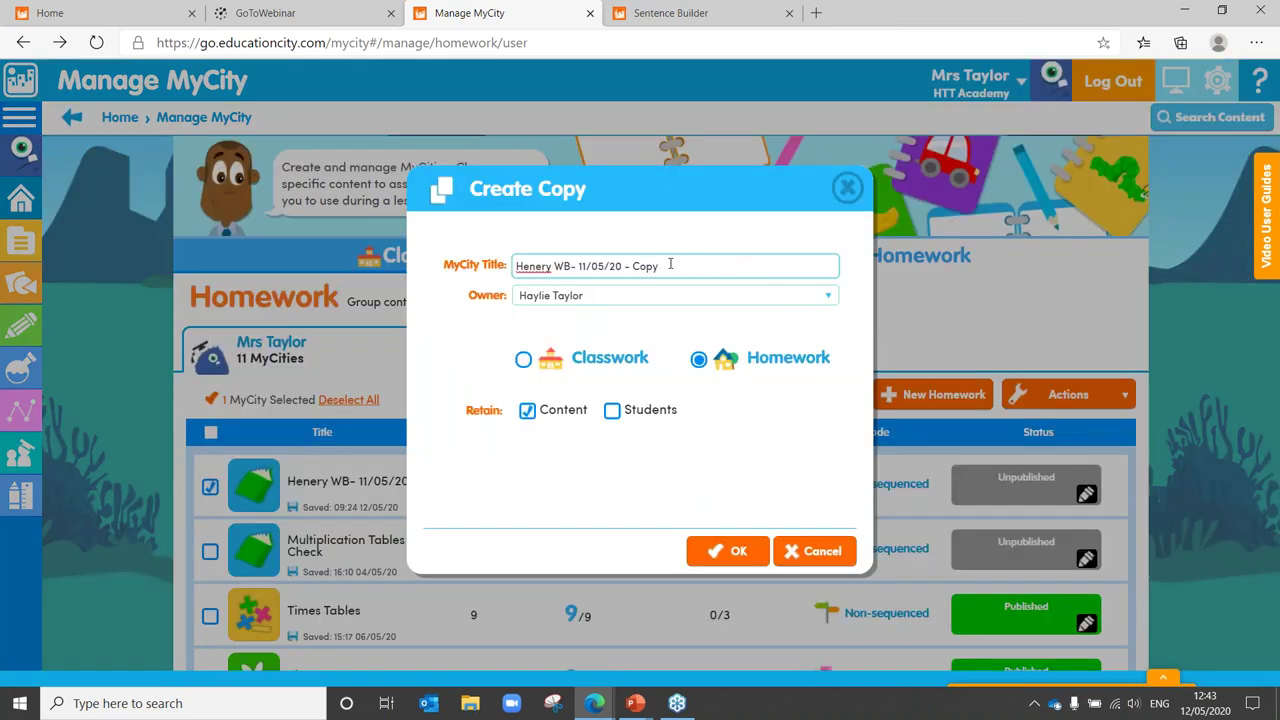
left_click_drag(662, 266, 552, 270)
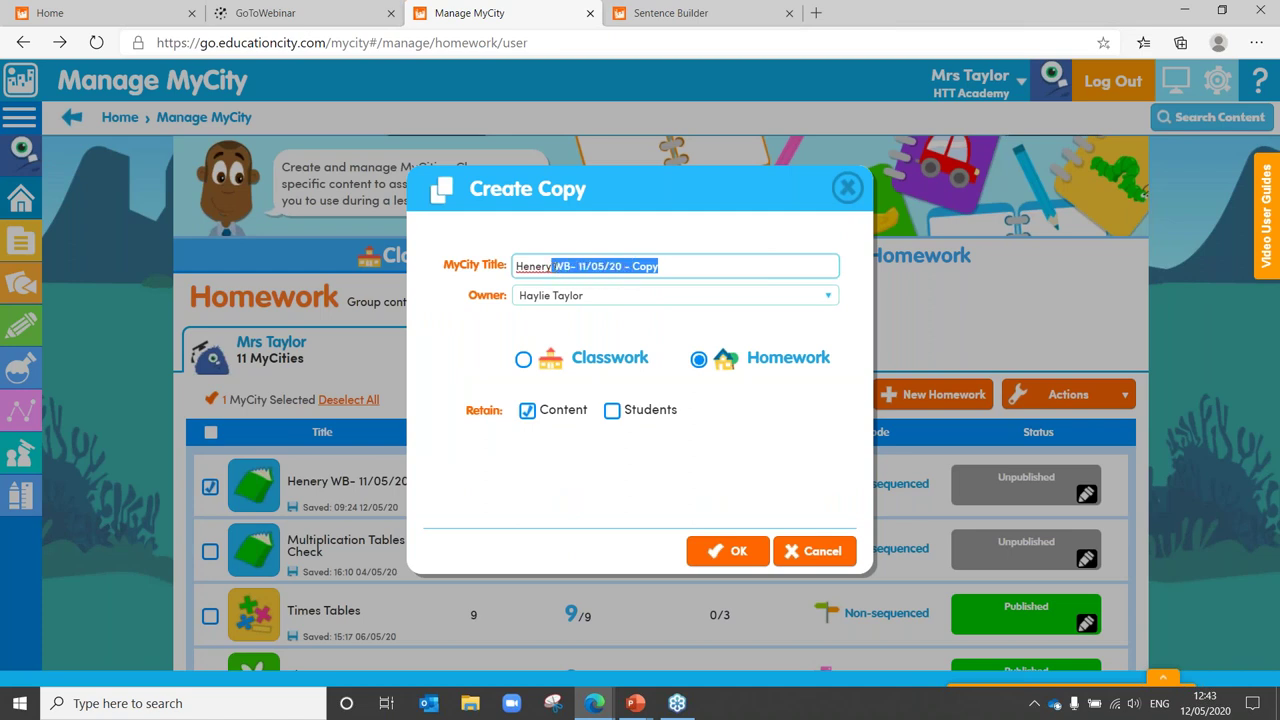
type("Monday")
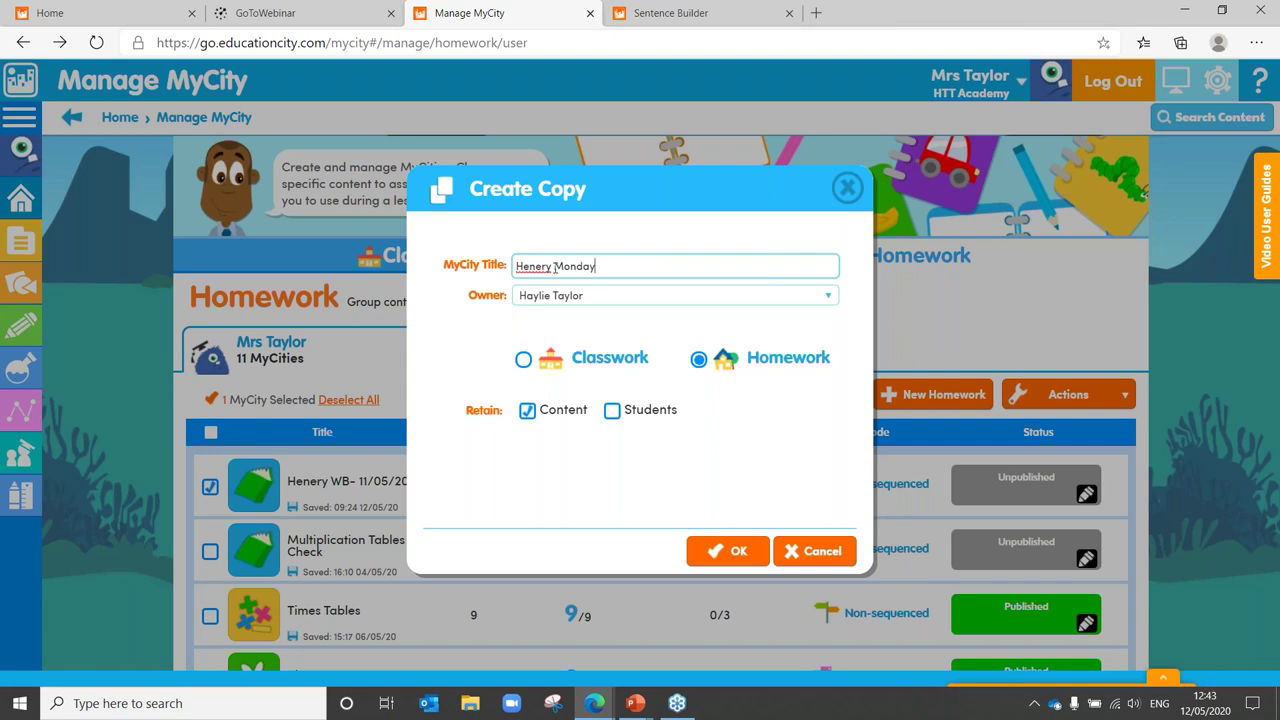
left_click(750, 550)
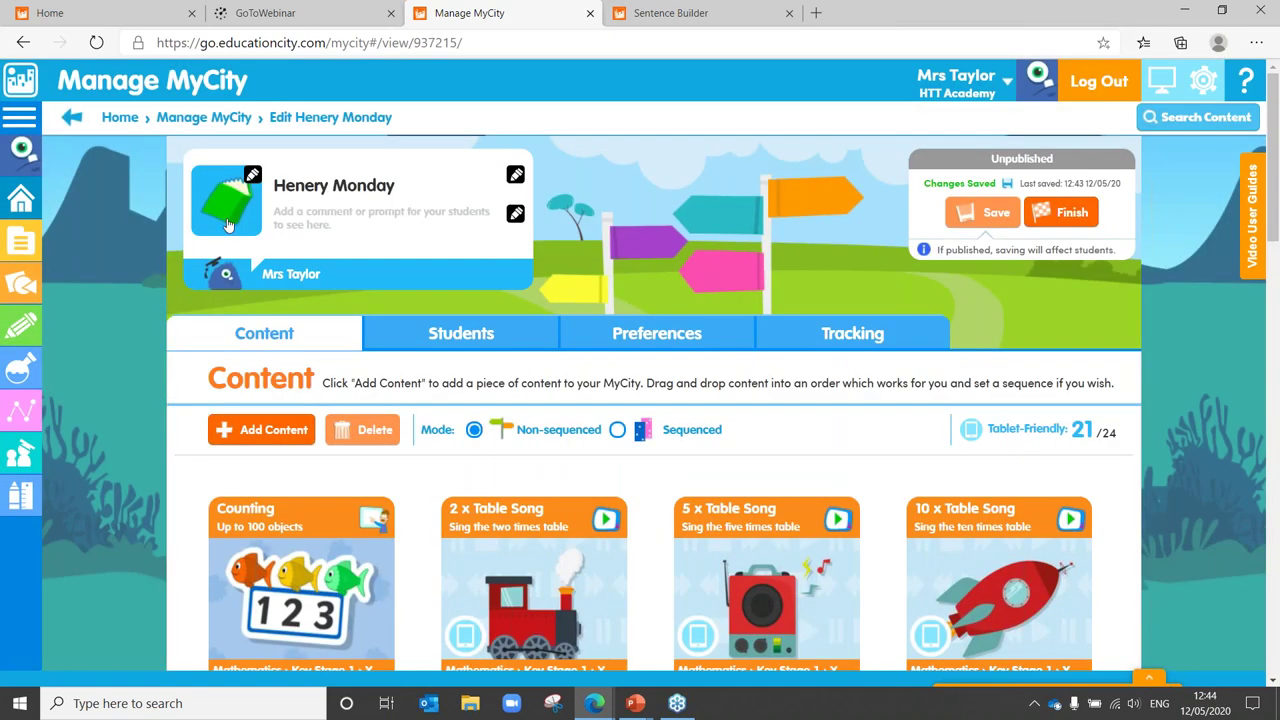
Step: Change the copied MyCity's appearance to the car icon with the green theme colour
left_click(228, 224)
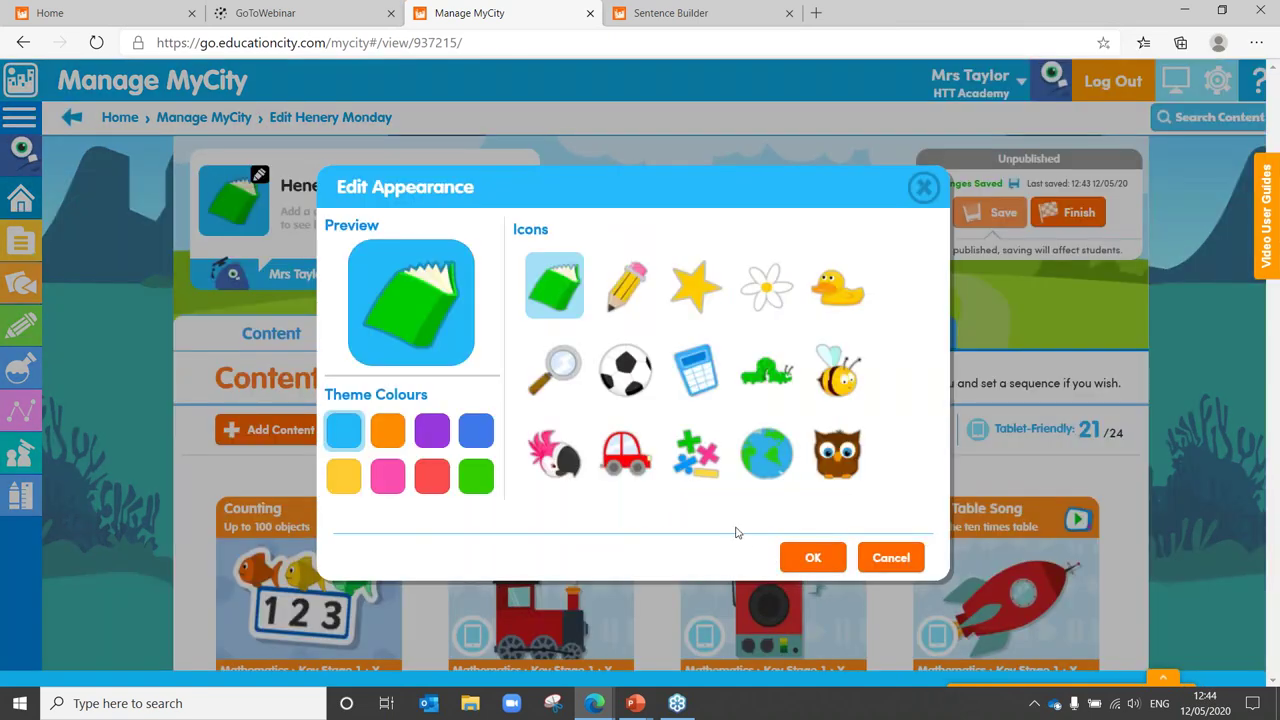
left_click(632, 468)
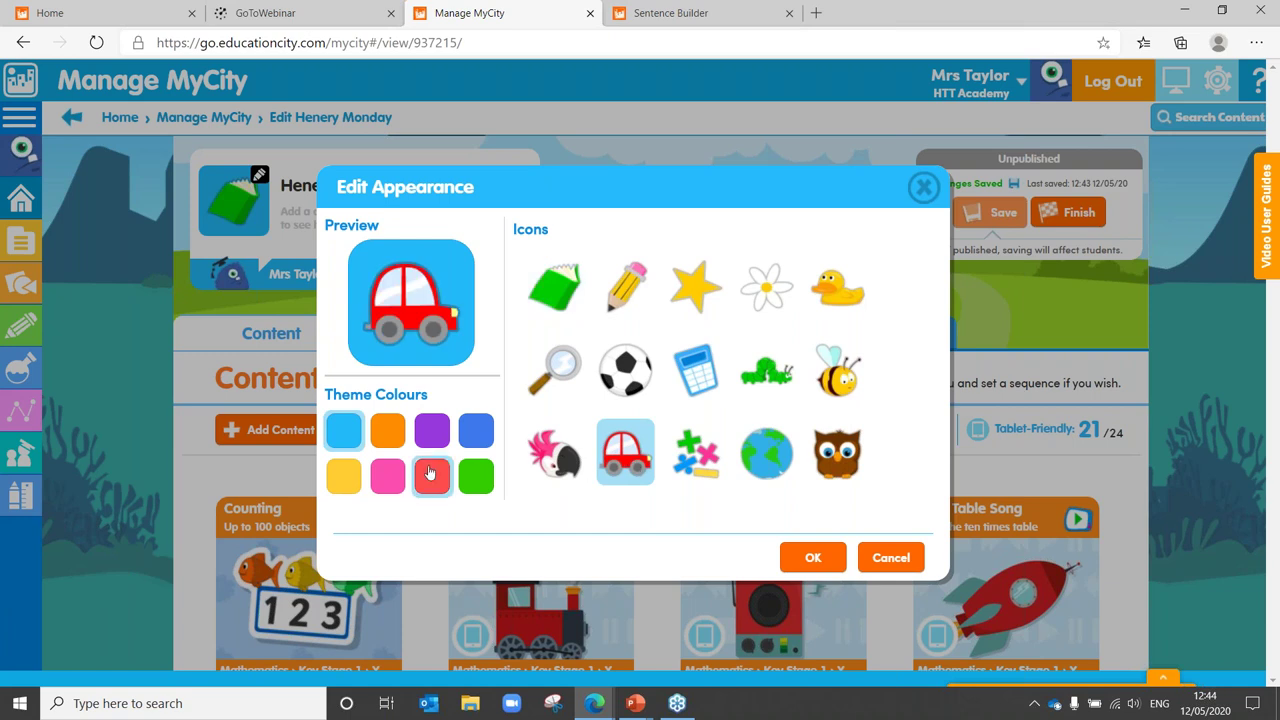
left_click(484, 482)
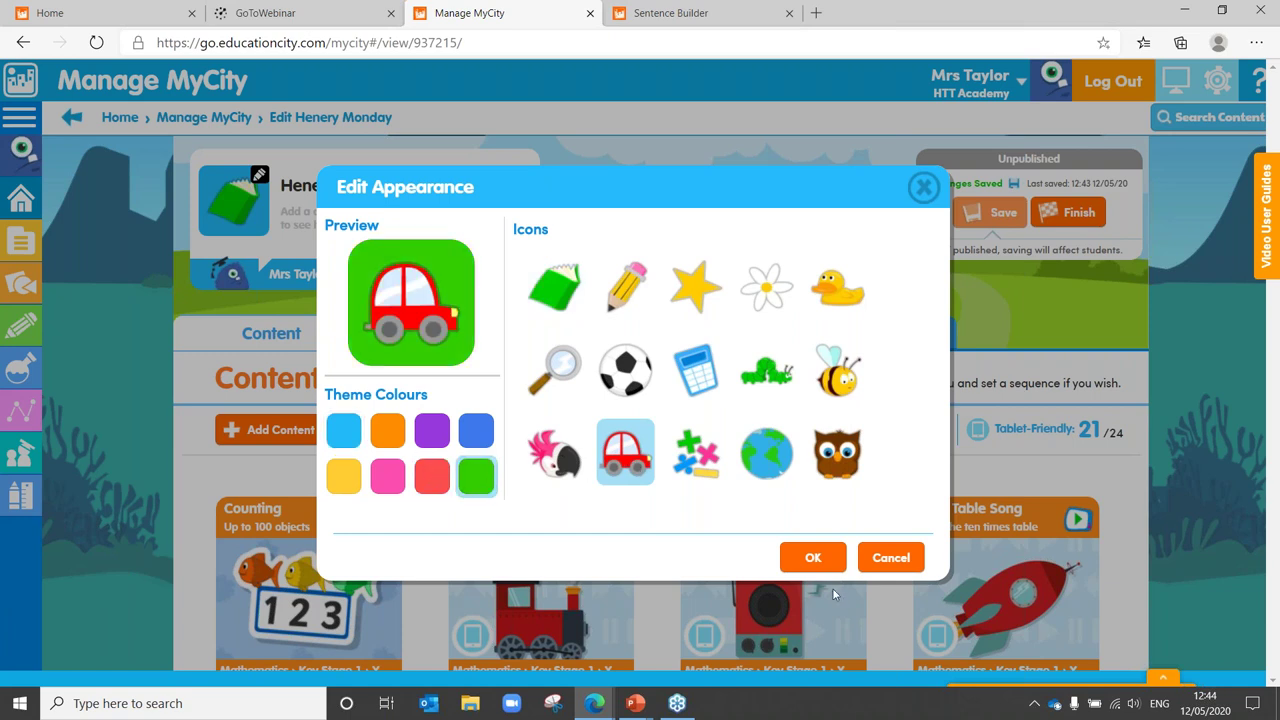
left_click(812, 557)
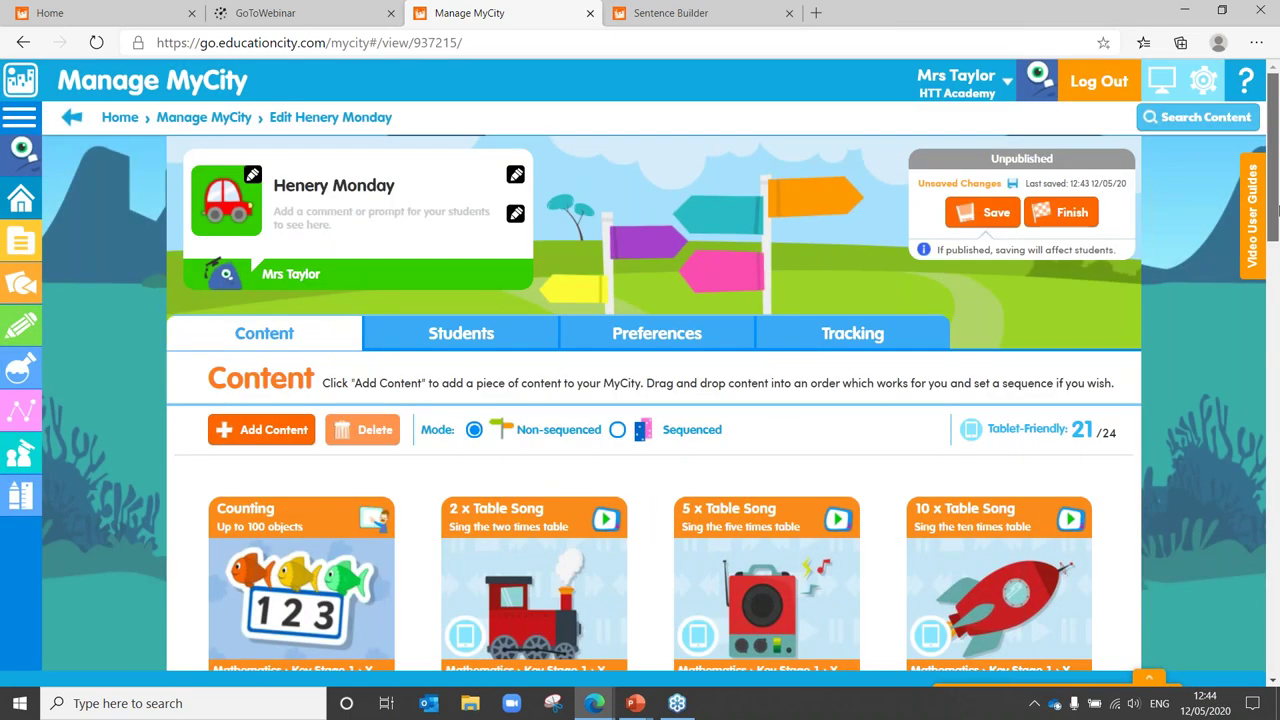
Step: Remove the 5 x and 10 x Table Songs, Multiplying by 5 and 10, Planet Hoppers and Galactic Pit Stop from the content
scroll(1277, 222, "down", 4)
scroll(1277, 222, "up", 2)
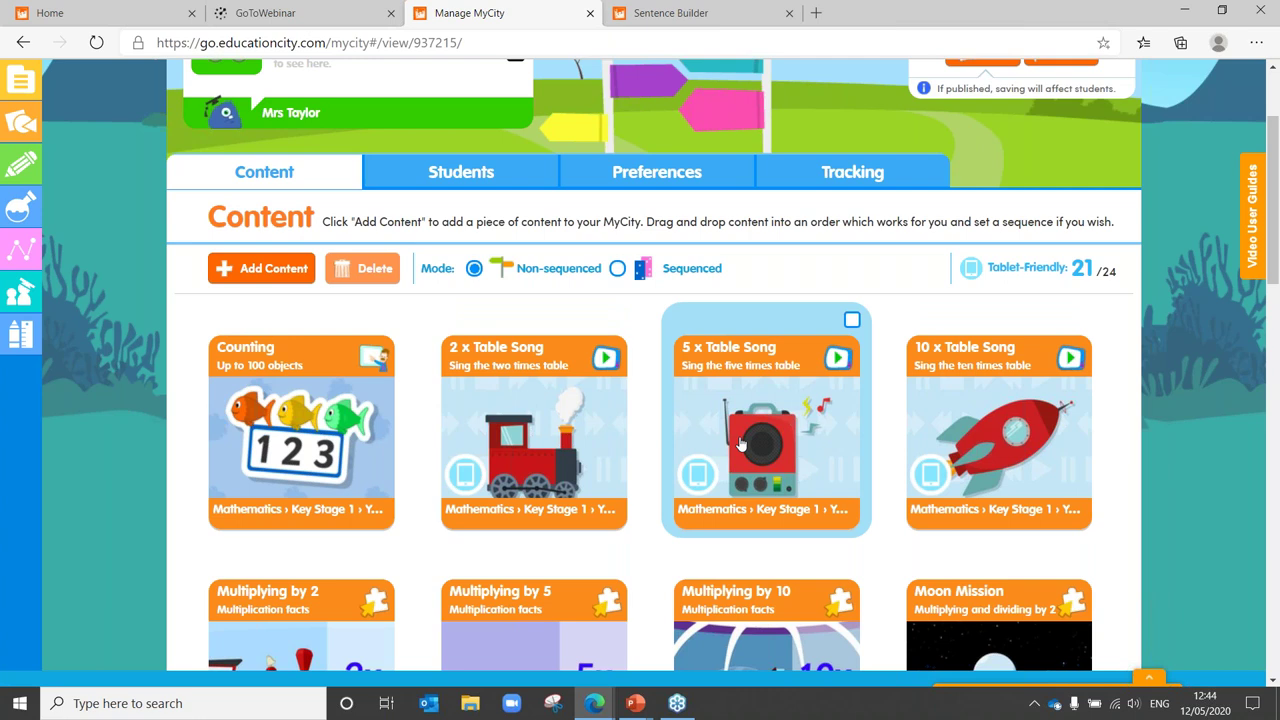
left_click_drag(740, 444, 745, 365)
left_click_drag(745, 443, 742, 290)
left_click_drag(1006, 384, 977, 210)
left_click_drag(986, 343, 975, 270)
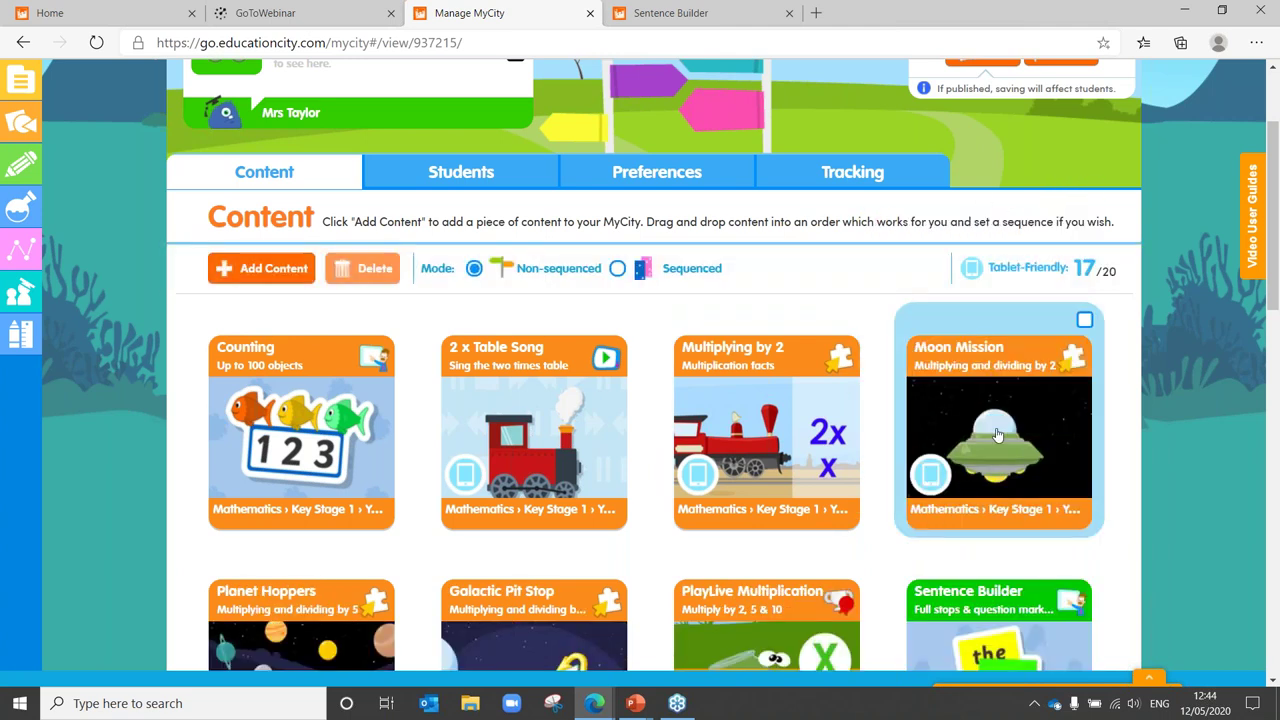
left_click_drag(300, 625, 380, 272)
left_click_drag(300, 625, 330, 270)
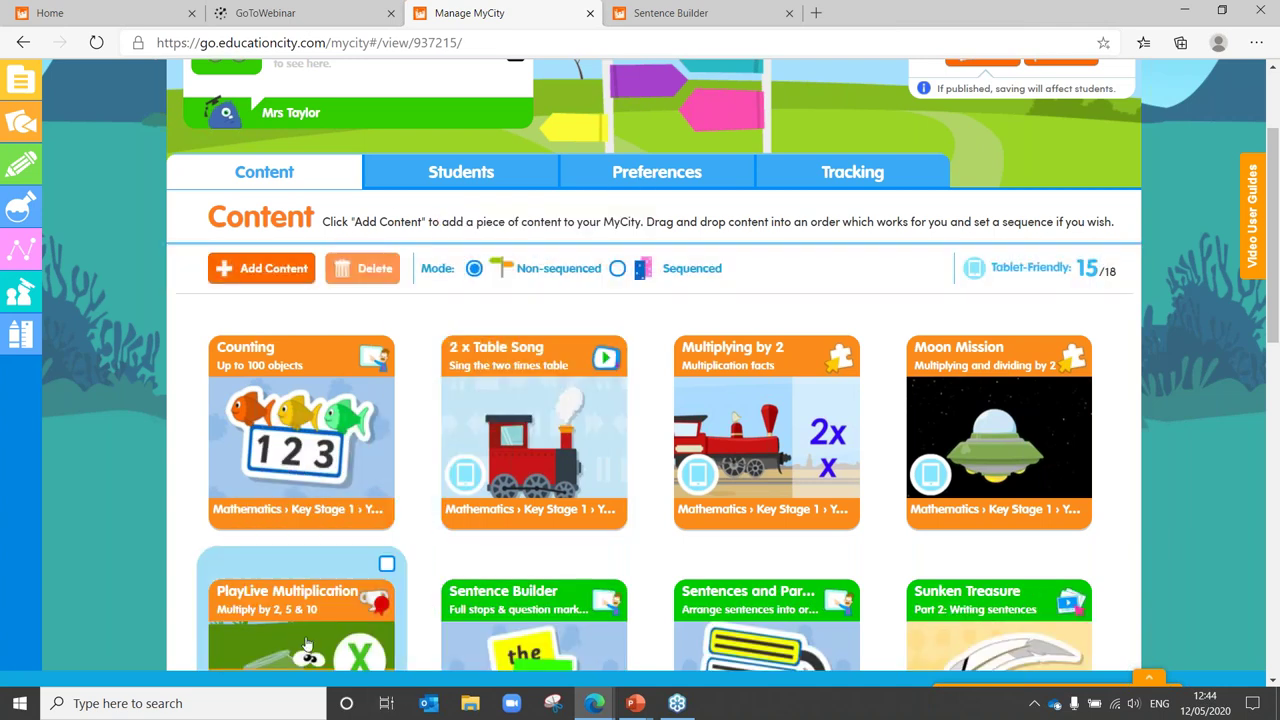
Step: Remove the sentence-arranging whiteboard tool and both Sunken Treasure parts from the English content
left_click_drag(1276, 143, 1277, 258)
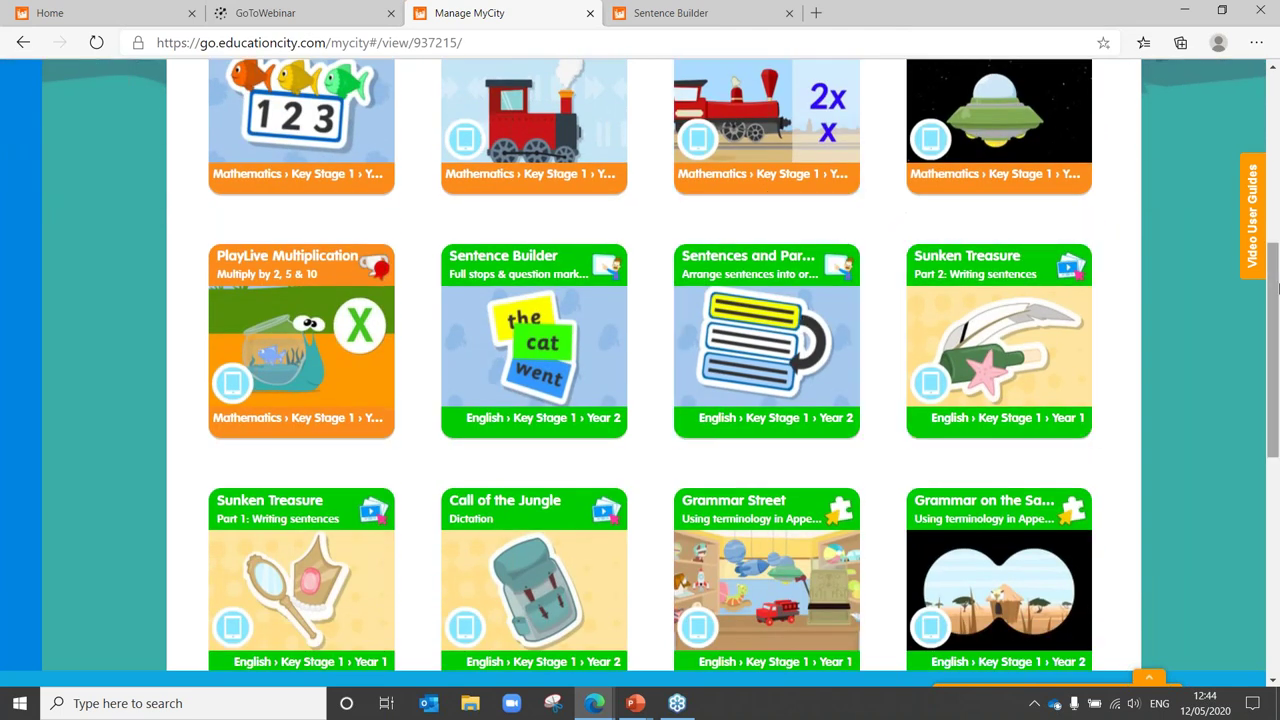
mouse_move(1277, 290)
left_mouse_down()
mouse_move(1277, 348)
mouse_move(1277, 309)
left_mouse_up()
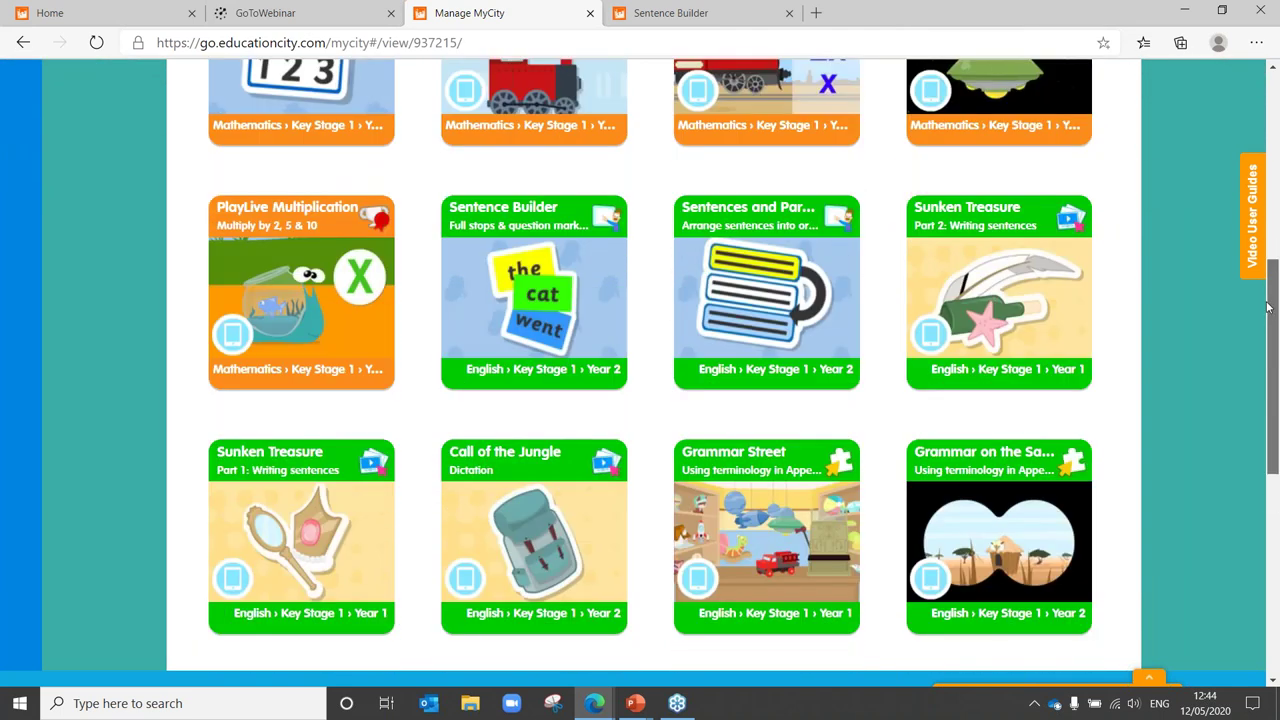
left_click_drag(804, 280, 780, 52)
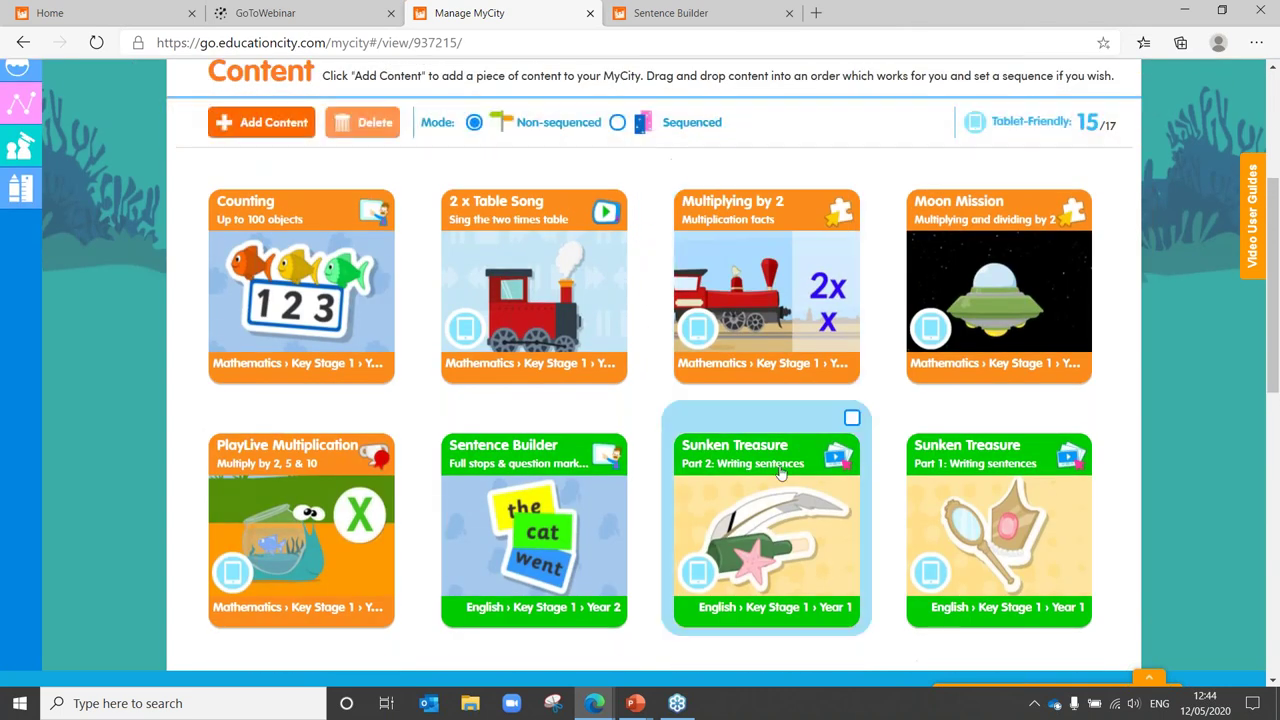
left_click_drag(779, 520, 775, 122)
left_click_drag(791, 552, 775, 122)
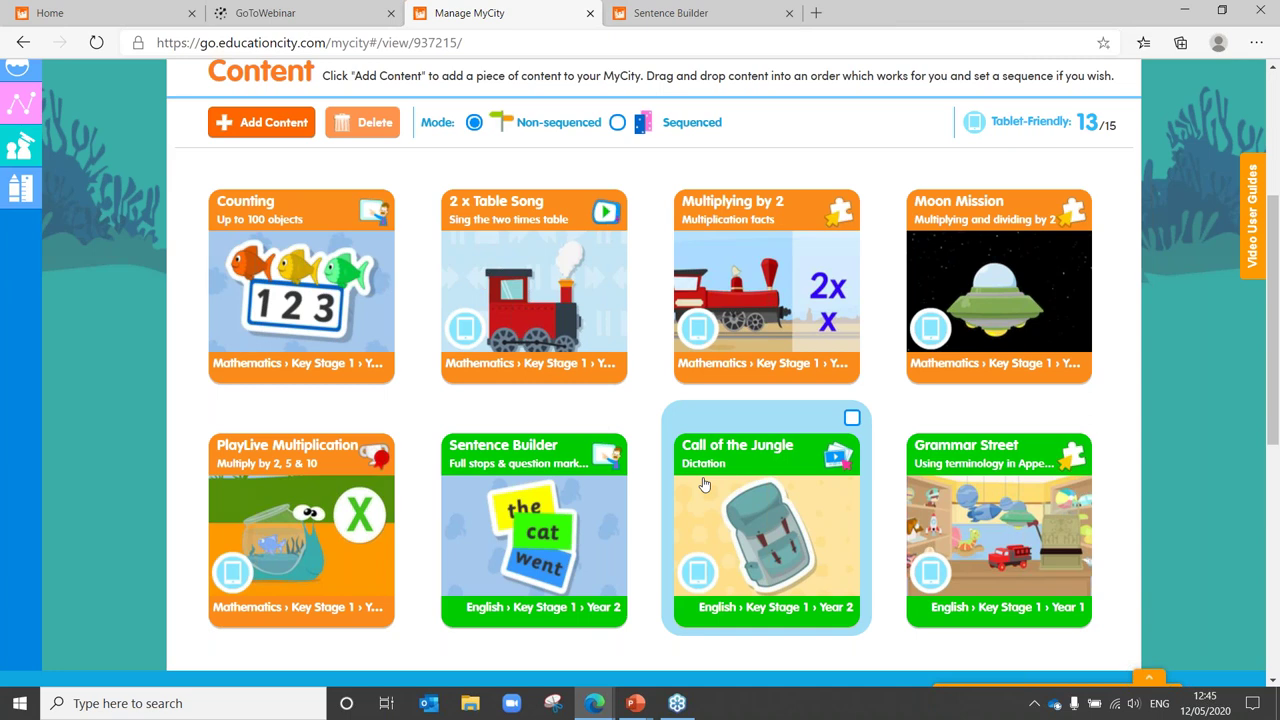
Step: Remove Grammar Street, the binoculars grammar activity and Space Camp from the English content
left_click_drag(1278, 250, 1277, 375)
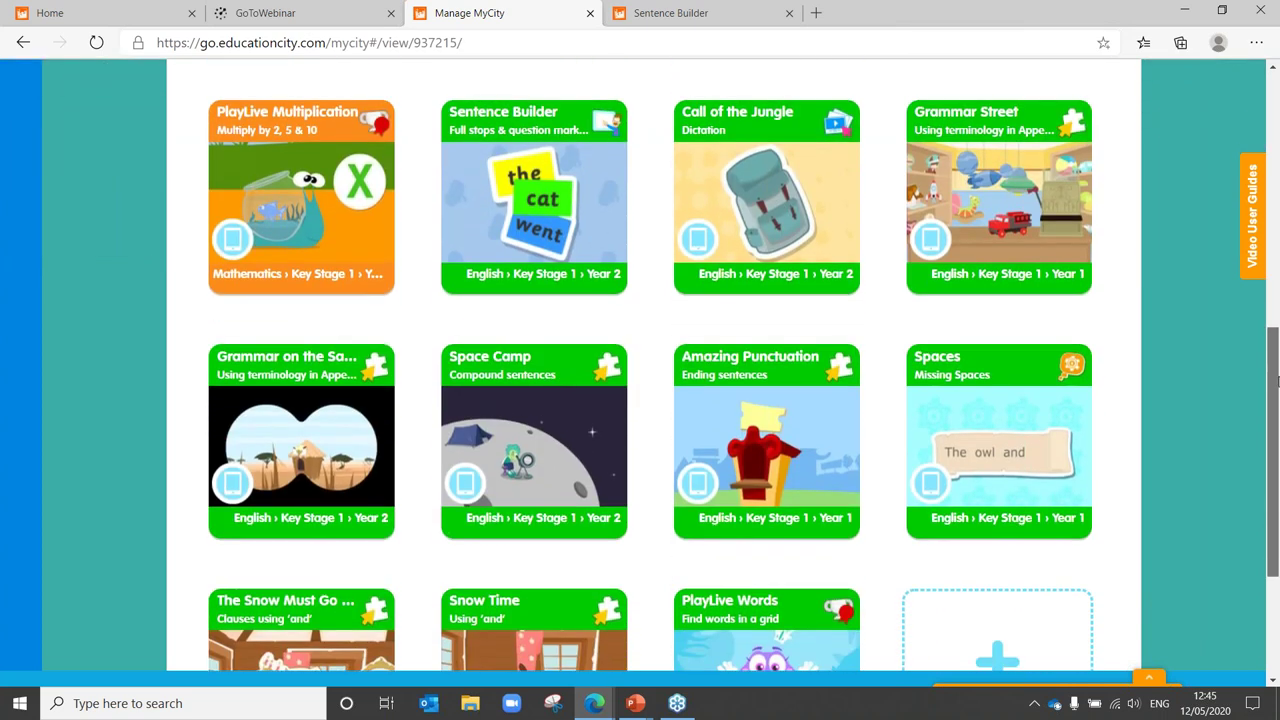
scroll(1020, 552, "up", 3)
left_click_drag(1020, 552, 950, 235)
left_click_drag(1000, 455, 960, 145)
left_click_drag(1000, 455, 950, 145)
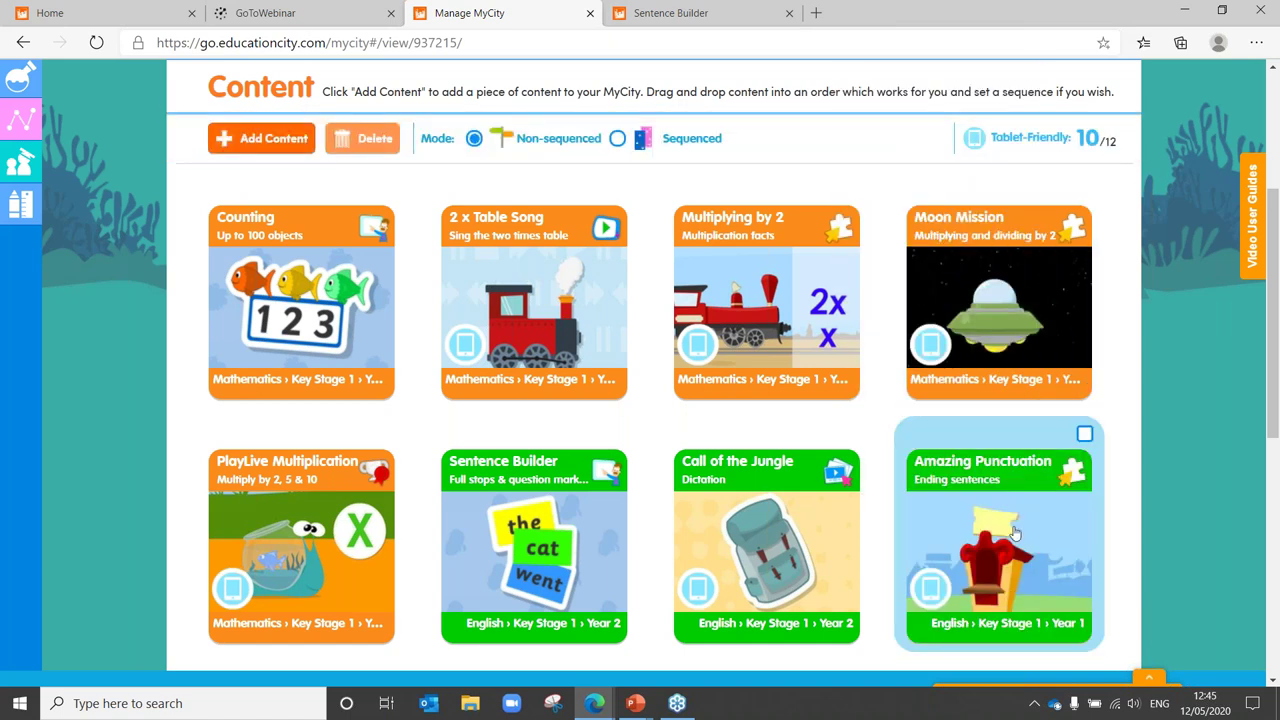
Step: Remove Spaces and both Snow activities on using 'and' from the content, and save the MyCity
left_click_drag(1274, 264, 1277, 378)
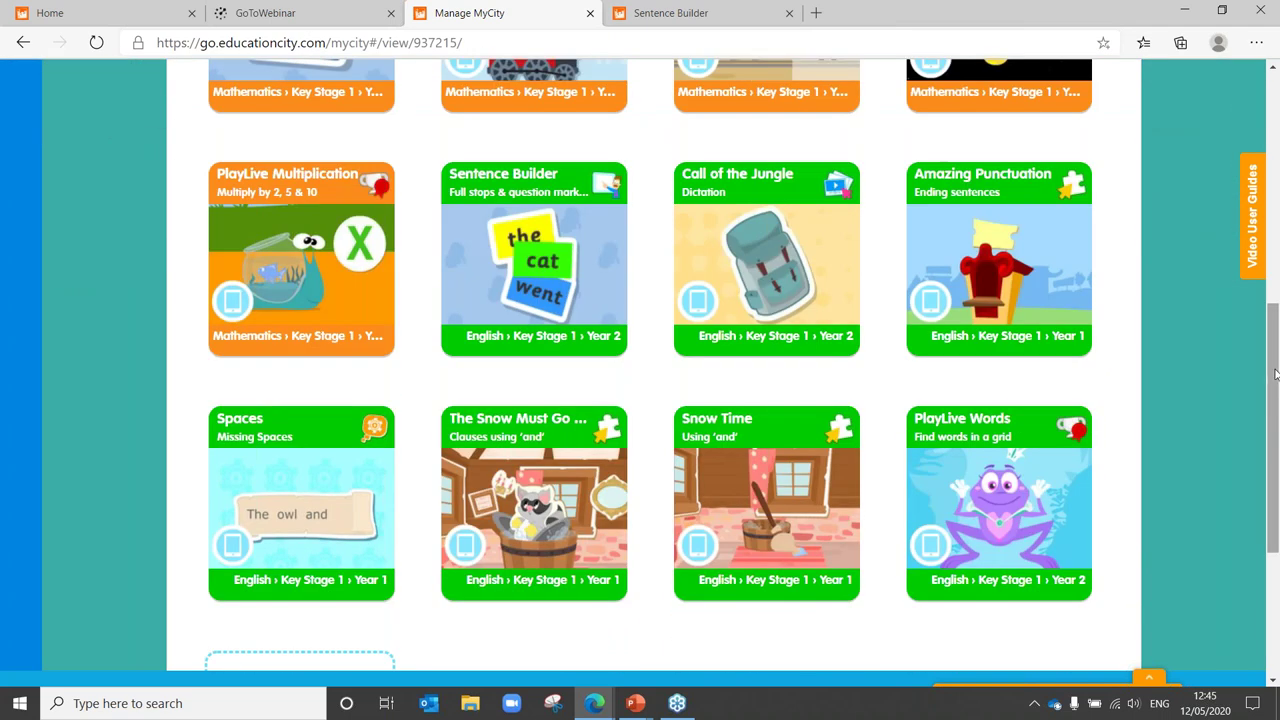
scroll(1277, 344, "down", 3)
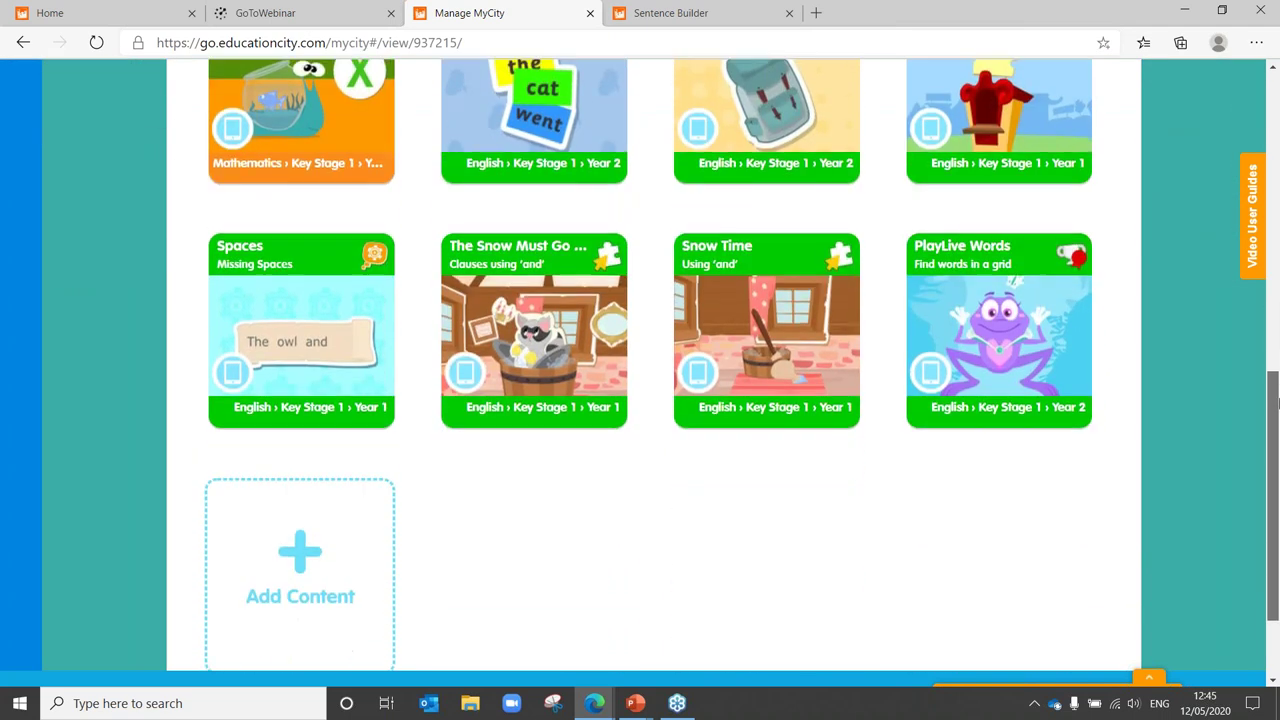
left_click_drag(248, 368, 285, 620)
left_click_drag(300, 440, 300, 615)
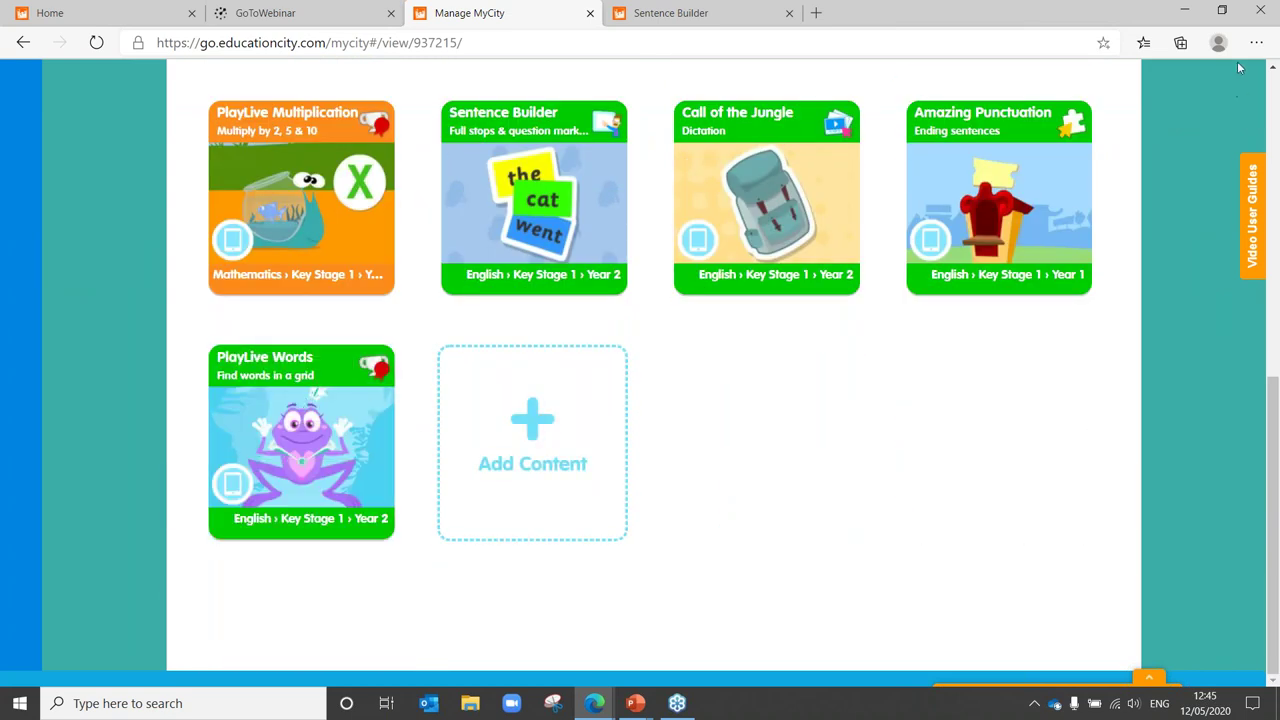
left_click(1273, 67)
scroll(1273, 67, "up", 5)
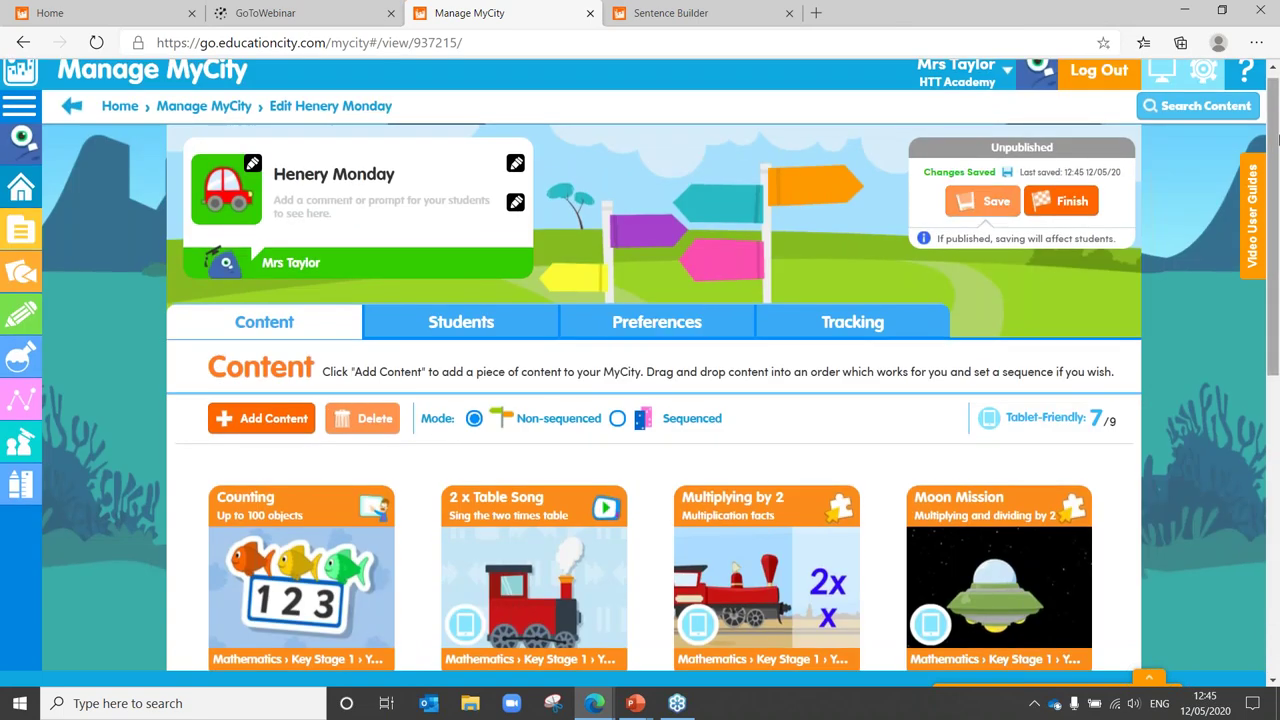
Step: Look over the remaining content, try the Sequenced mode, and set the mode back to Non-sequenced
scroll(1277, 245, "down", 2)
scroll(1278, 245, "down", 4)
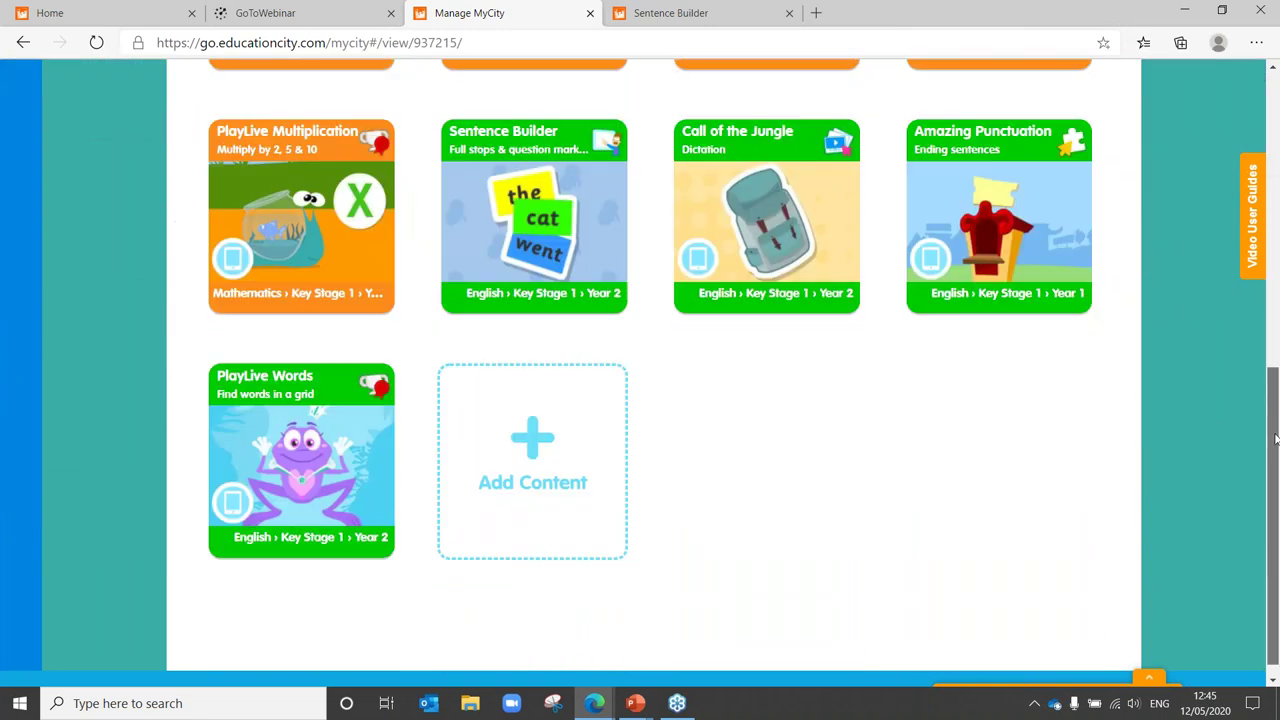
scroll(1234, 311, "up", 2)
scroll(1232, 304, "up", 2)
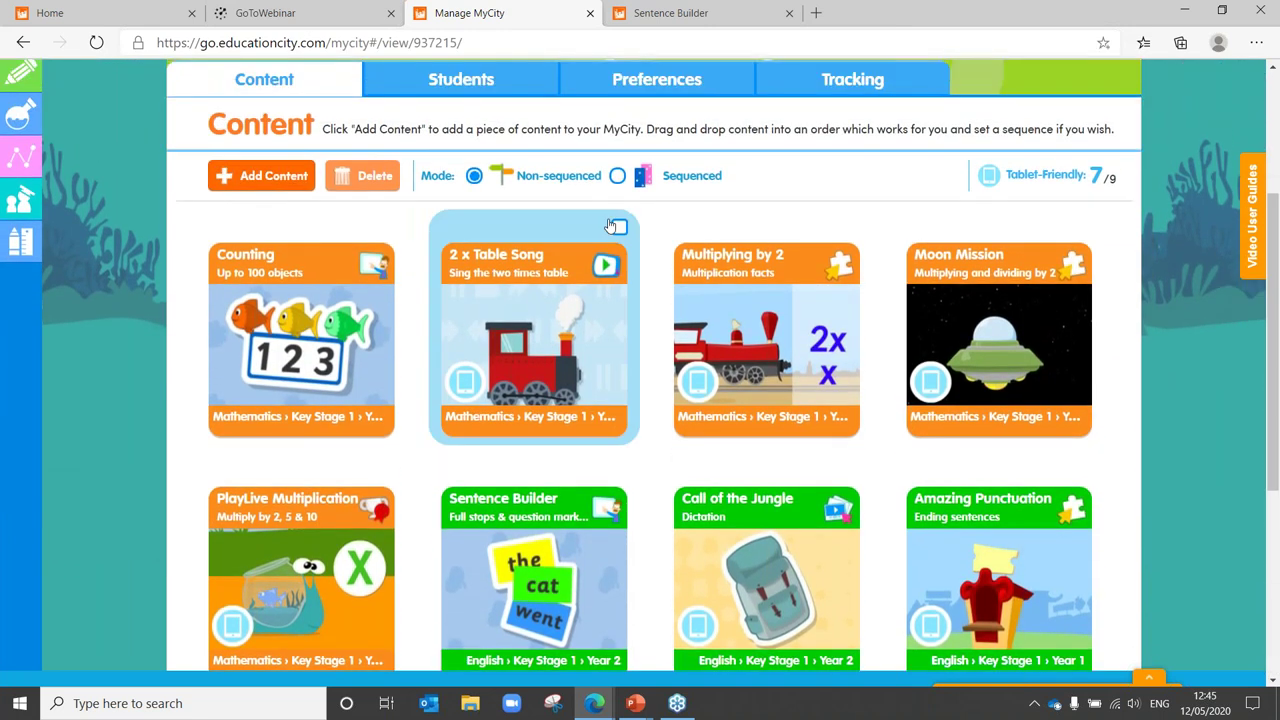
left_click(617, 176)
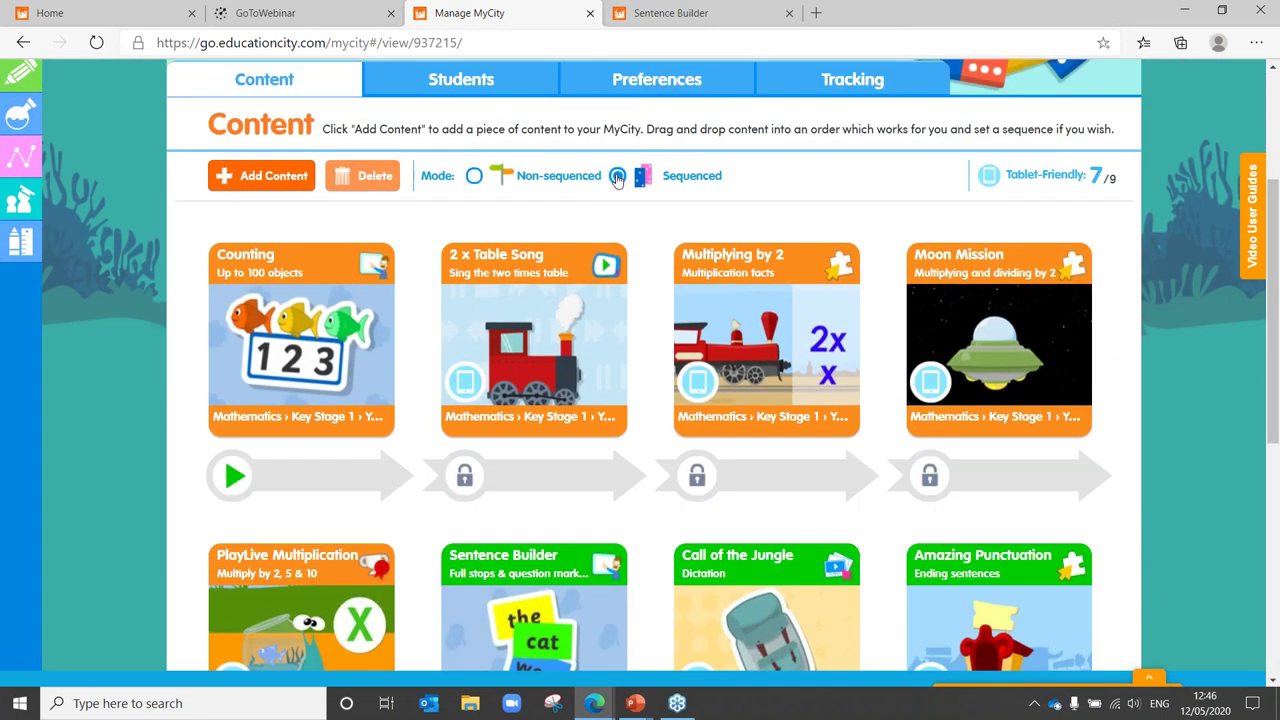
left_click(474, 176)
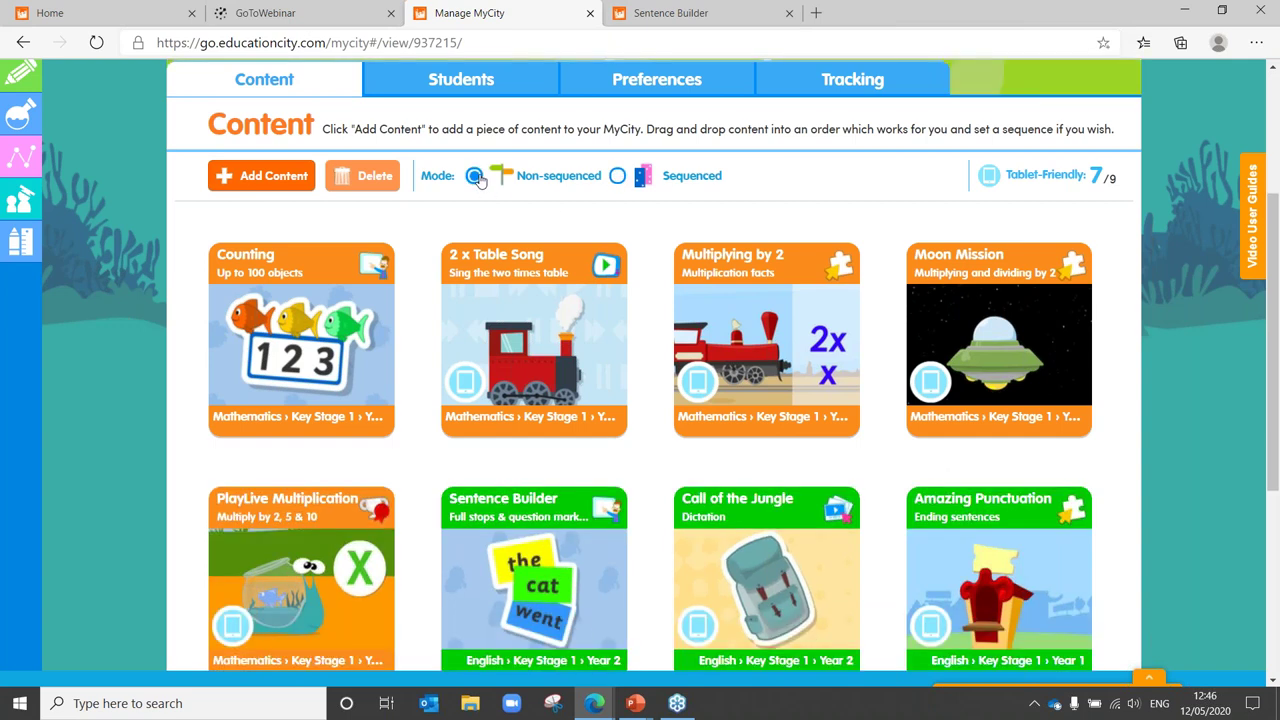
Step: Find the student among the individuals by first name, assign them to the MyCity, and save the change
scroll(1276, 214, "up", 1)
scroll(1276, 214, "up", 3)
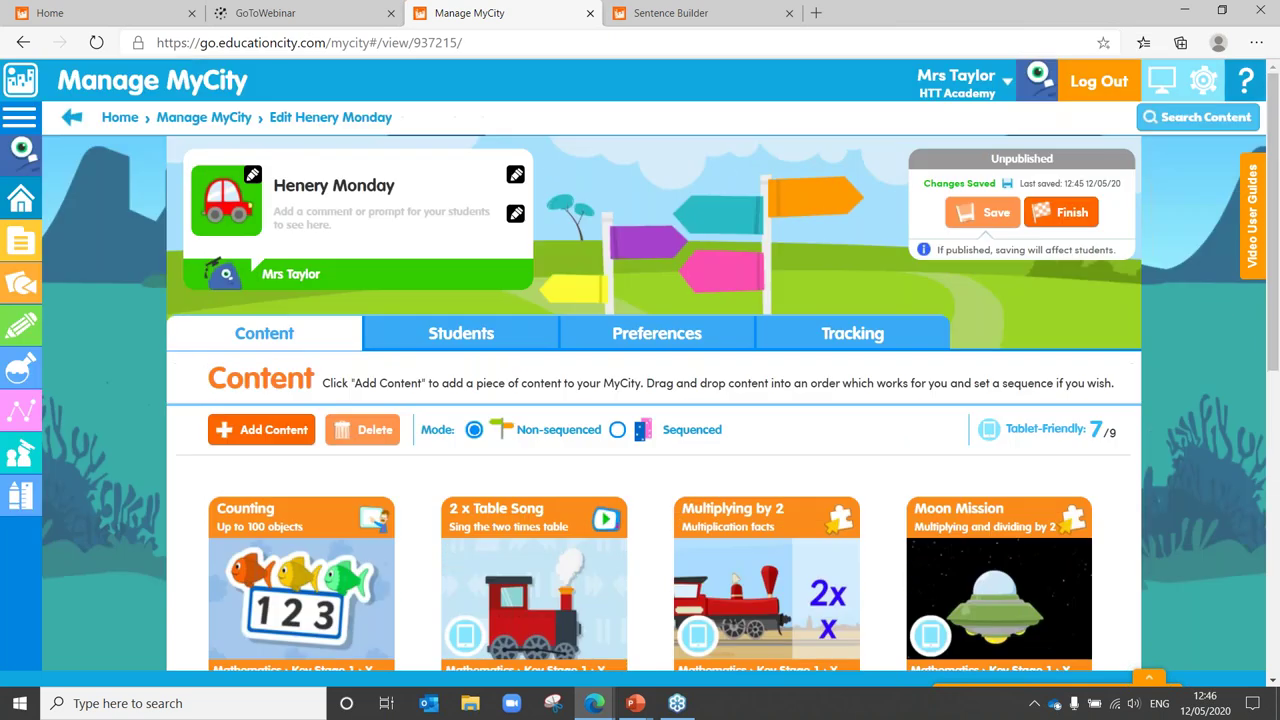
left_click(480, 336)
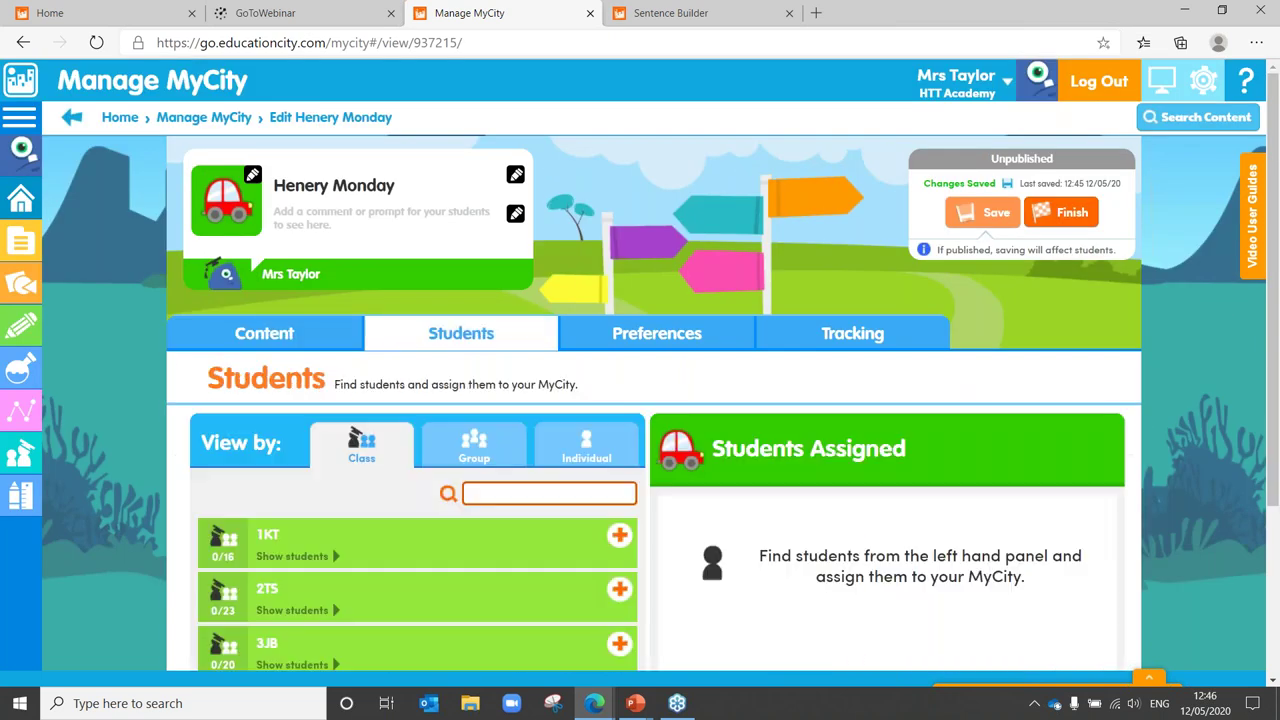
left_click(576, 452)
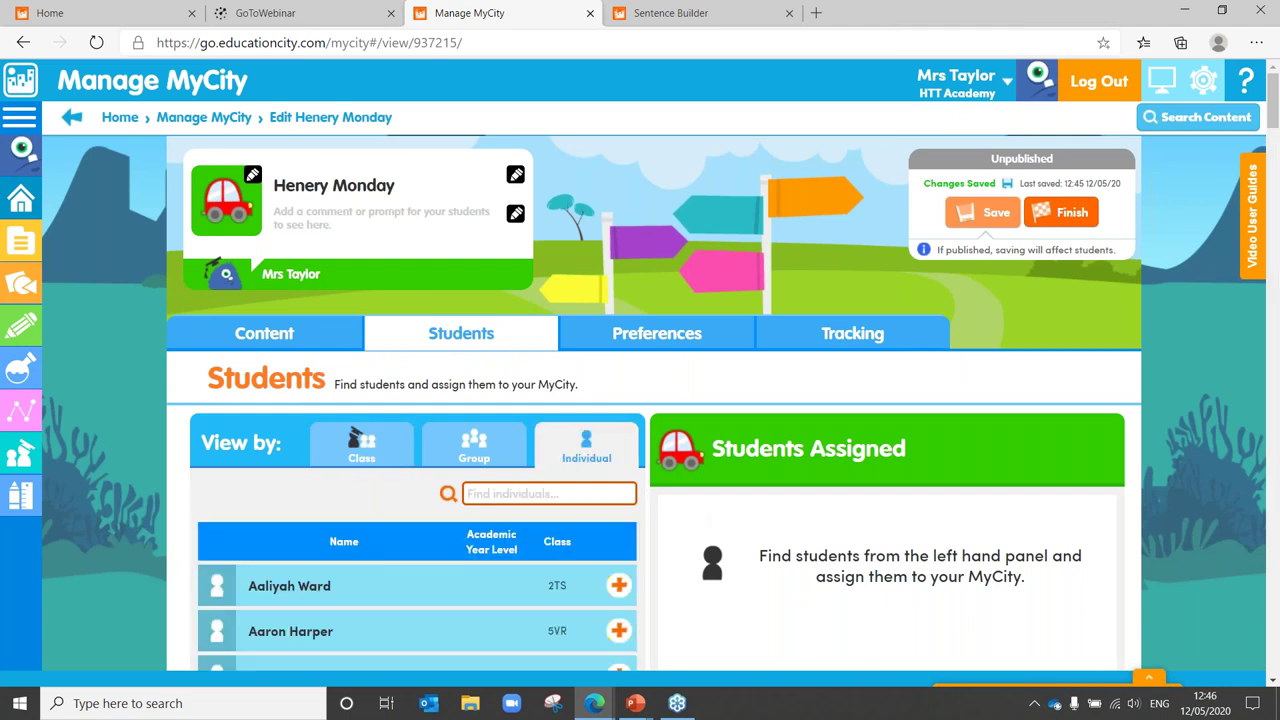
left_click(526, 494)
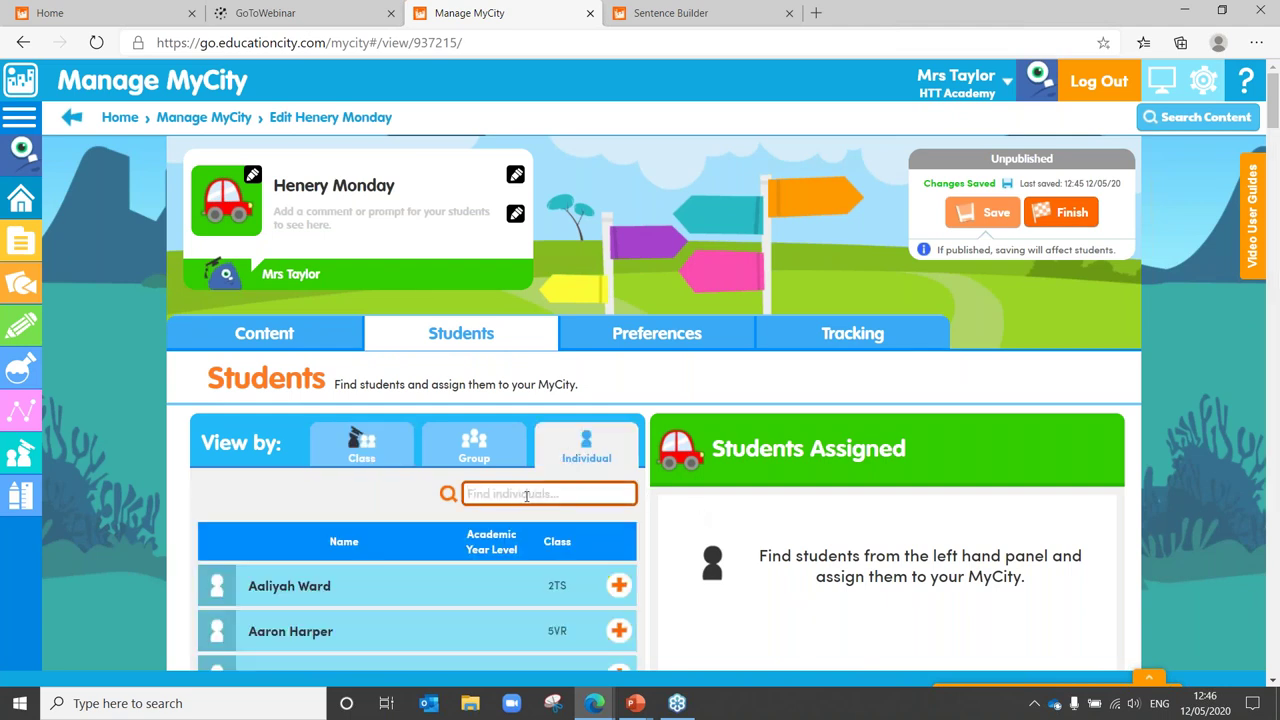
type("hen")
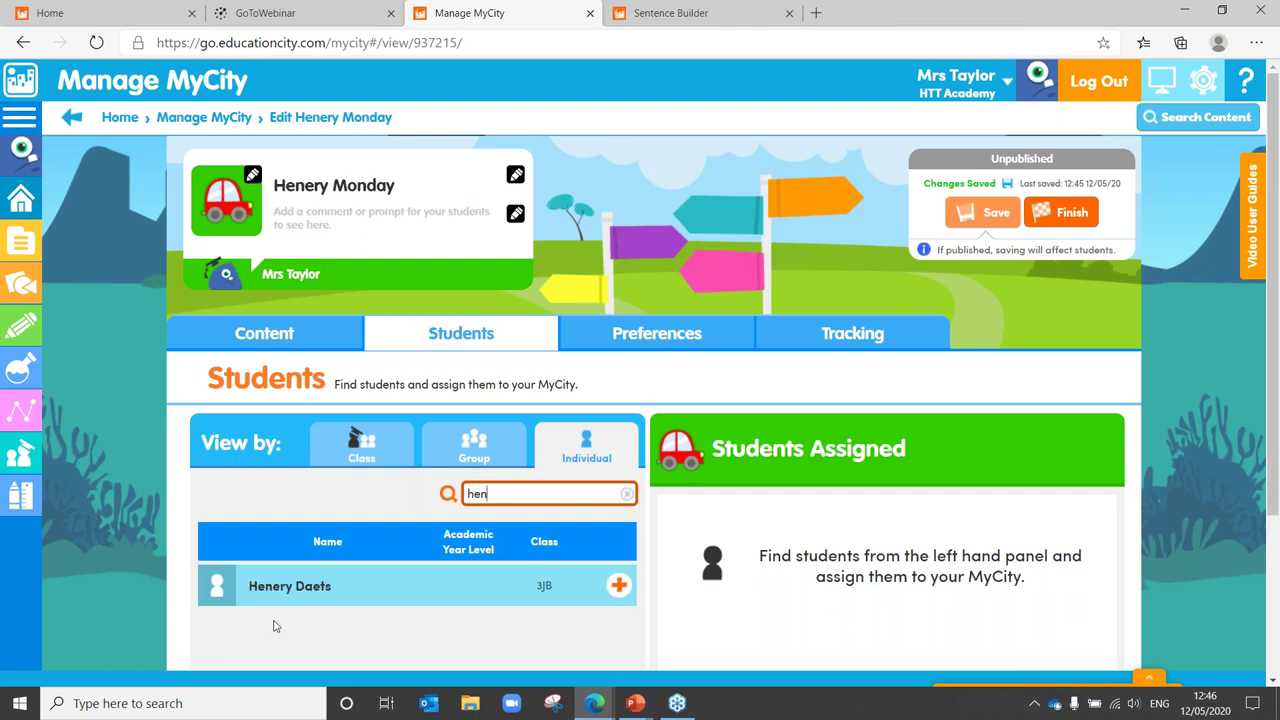
left_click(619, 587)
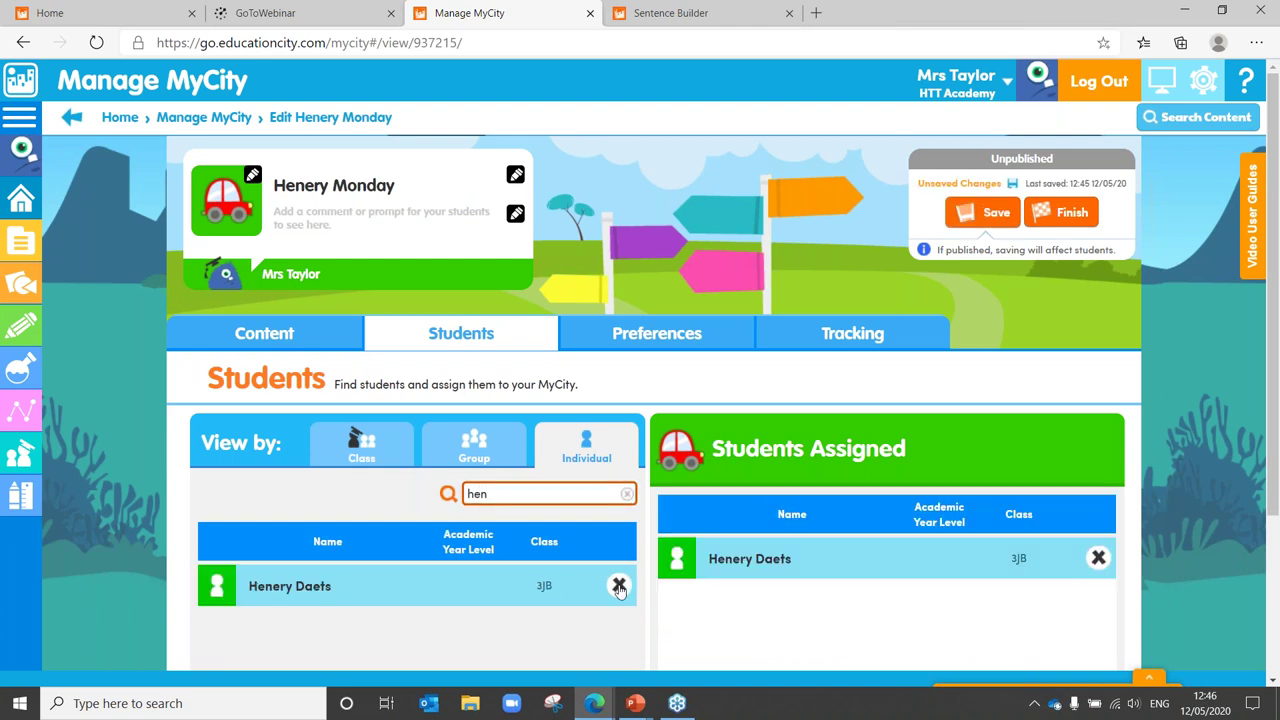
left_click(997, 222)
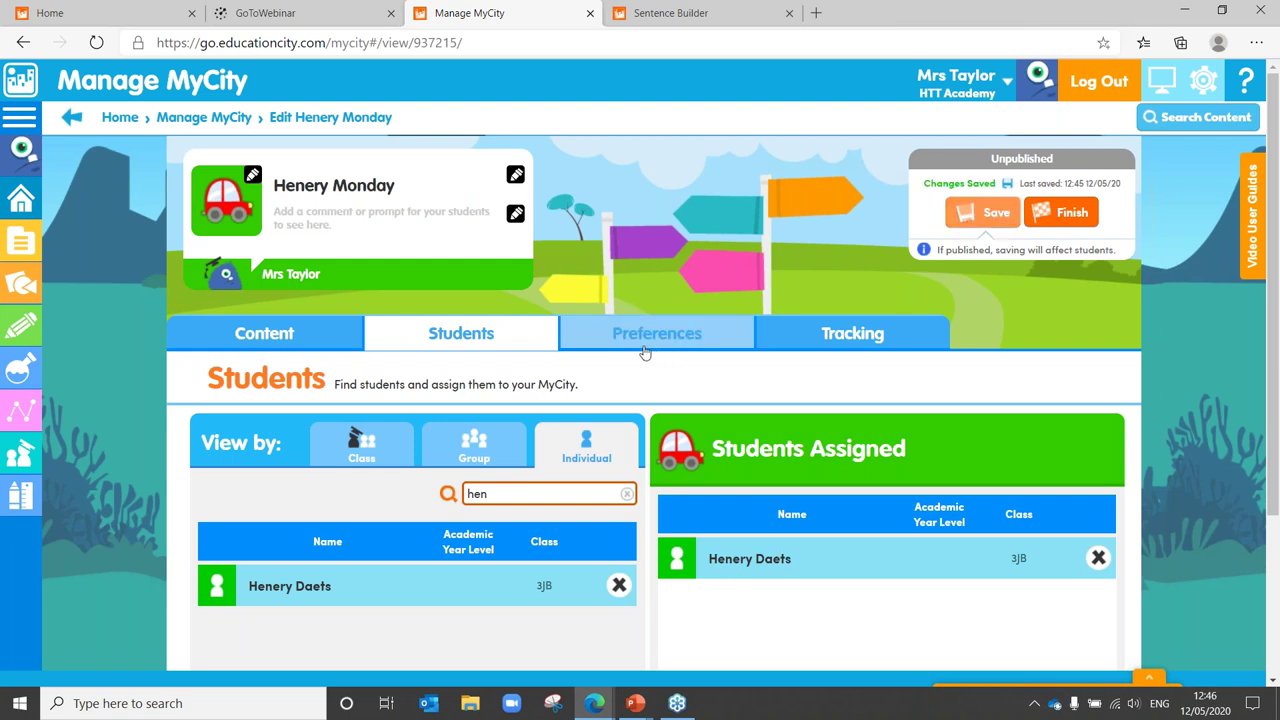
Step: Publish the MyCity to students with a scheduled time frame from 12/05/2020 to 17/05/2020
left_click(639, 344)
scroll(349, 370, "down", 1)
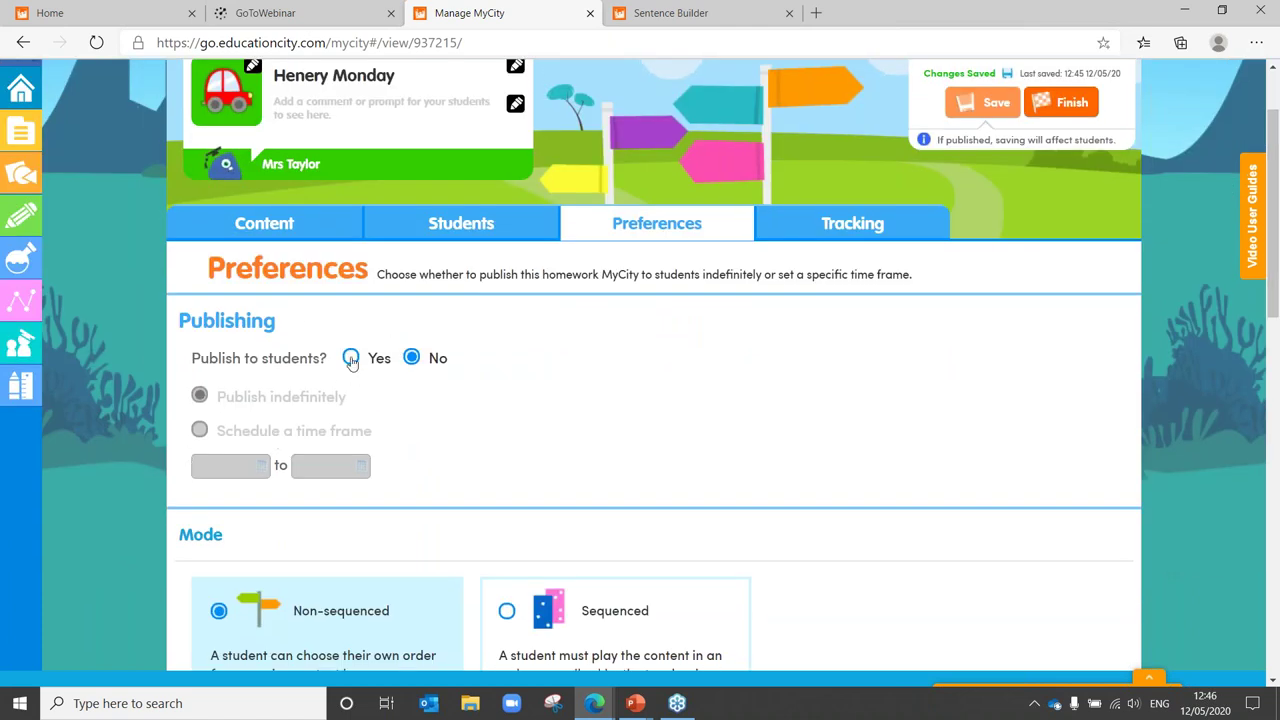
left_click(351, 362)
left_click(200, 430)
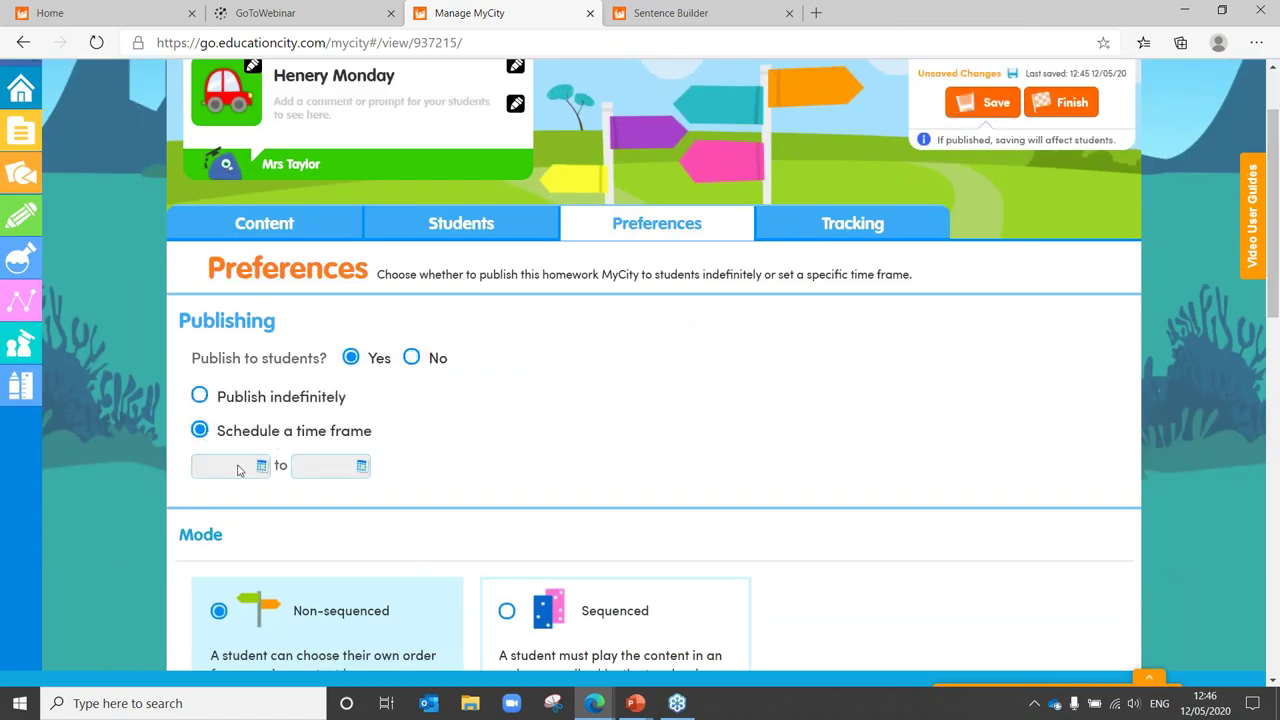
left_click(238, 468)
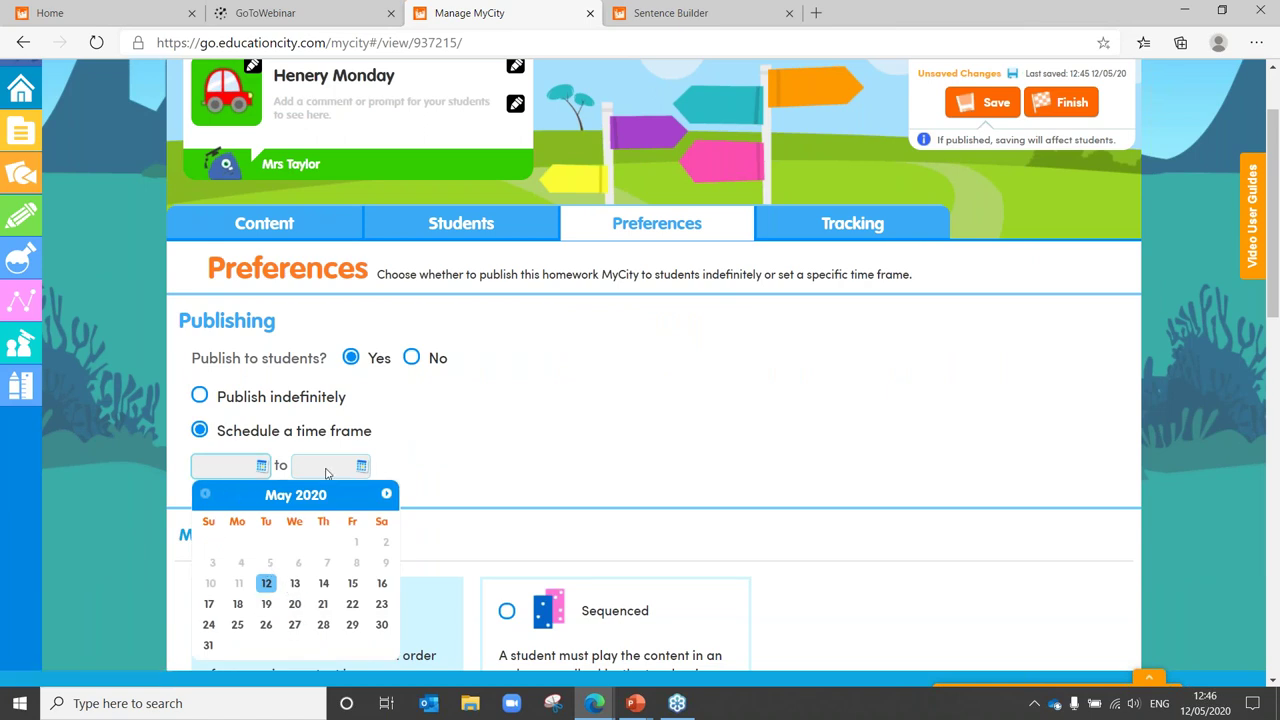
left_click(266, 583)
left_click(334, 466)
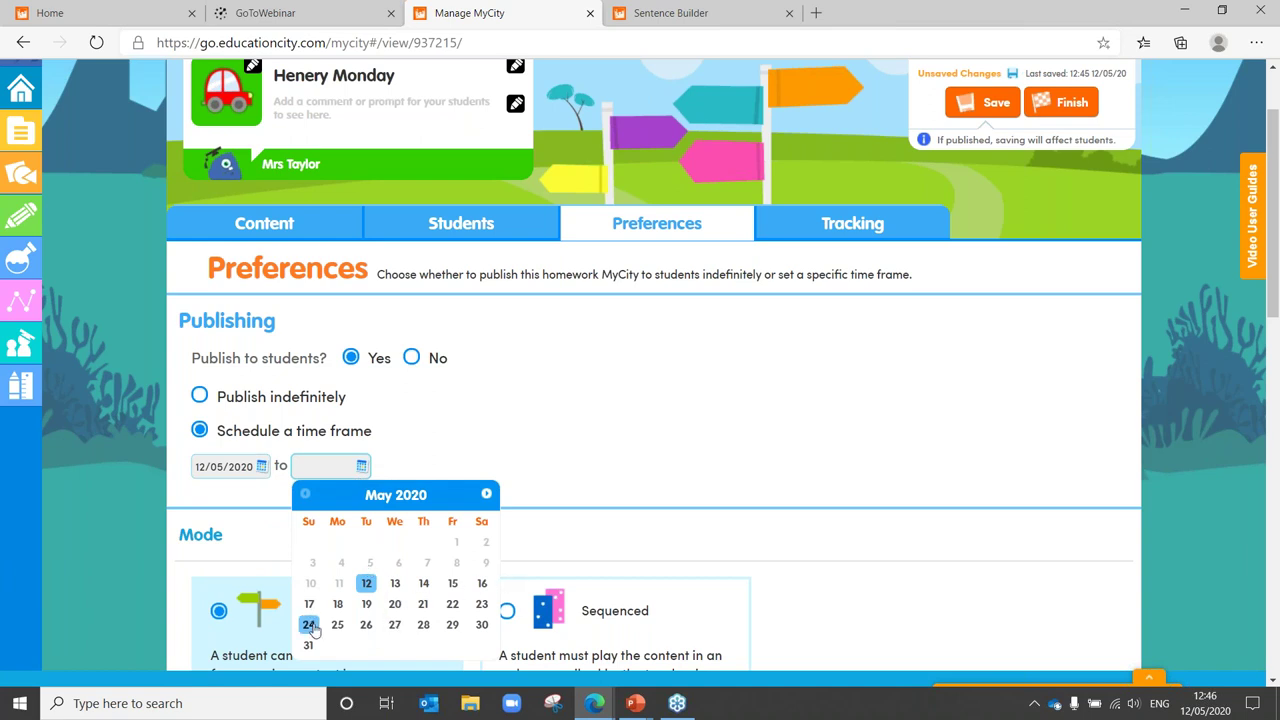
left_click(309, 604)
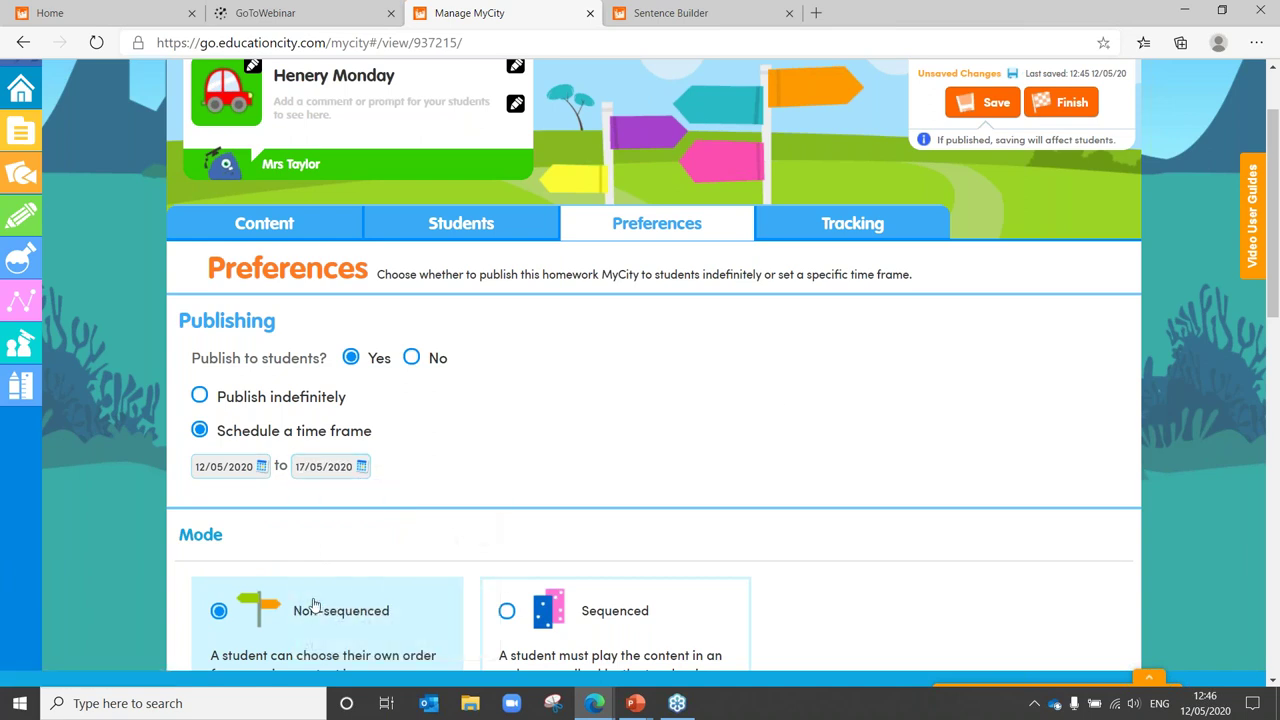
Step: Set the MyCity's minimum score for successful completion of content to 0%
left_click_drag(1277, 252, 1273, 330)
scroll(1273, 330, "down", 5)
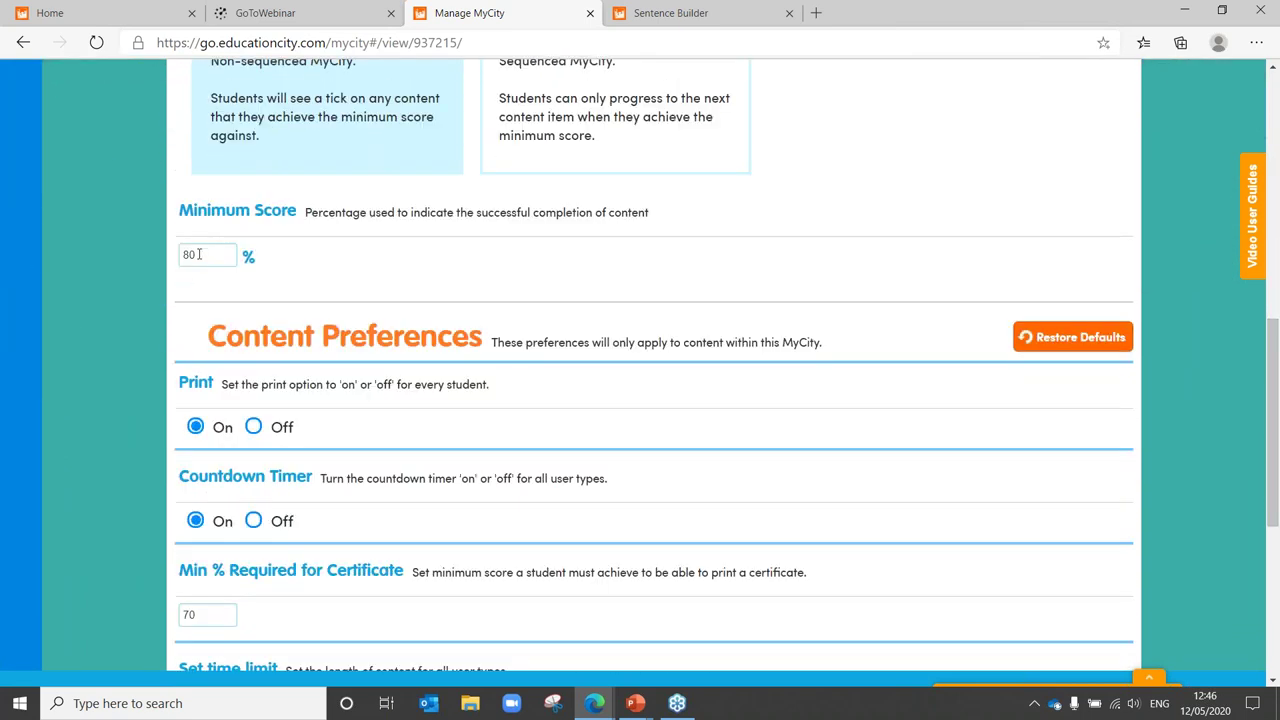
left_click_drag(199, 254, 117, 261)
type("0")
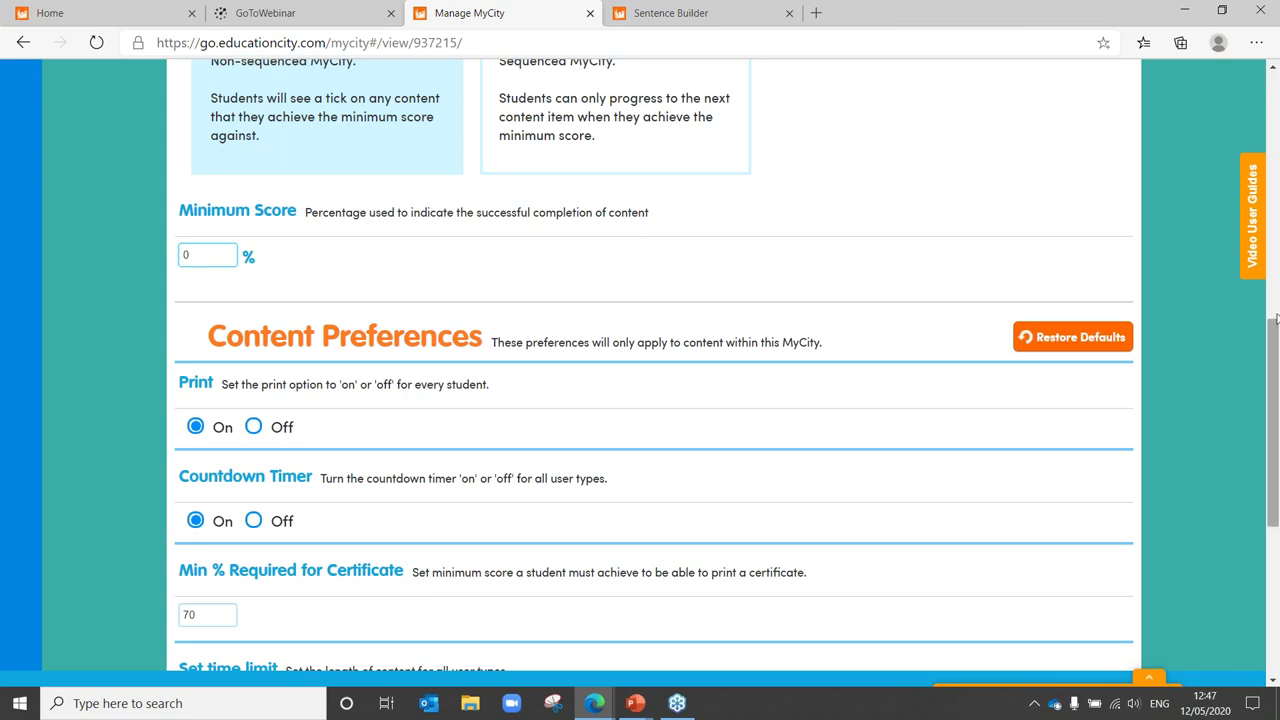
Step: Turn off the countdown timer and set the minimum percentage required for a certificate to 50
left_click_drag(1274, 333, 1276, 403)
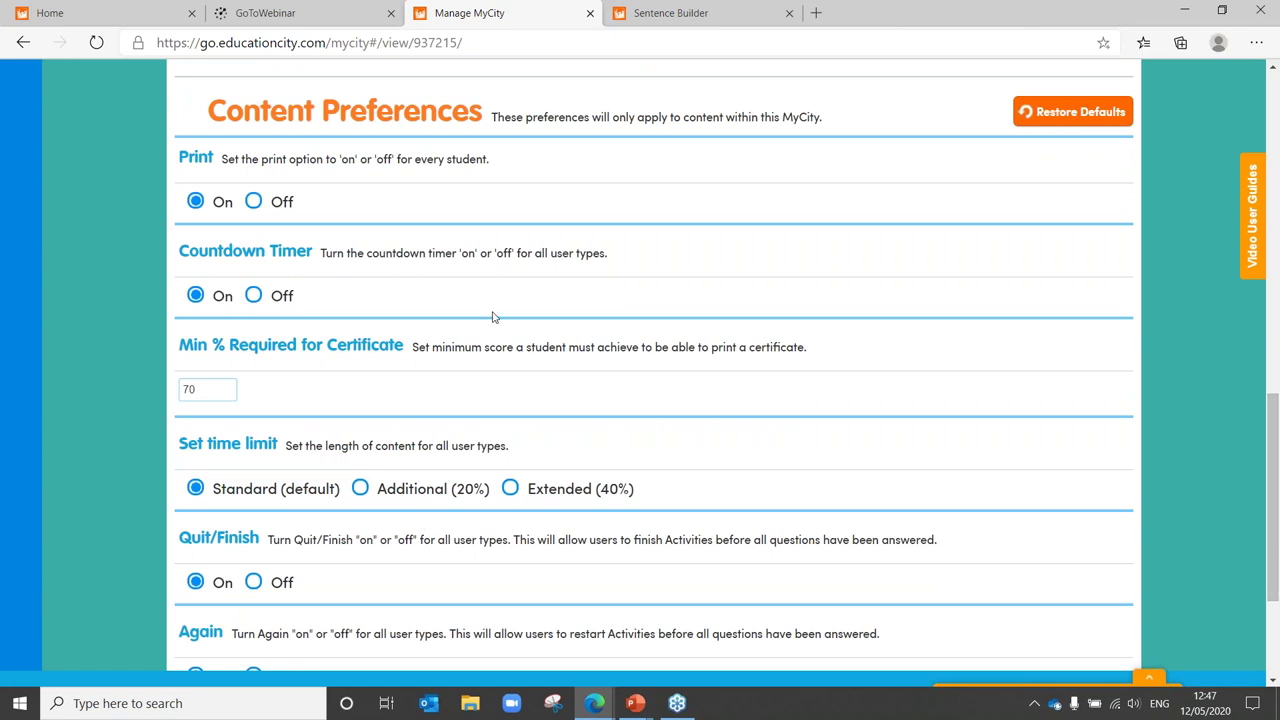
left_click(255, 296)
left_click_drag(207, 389, 140, 388)
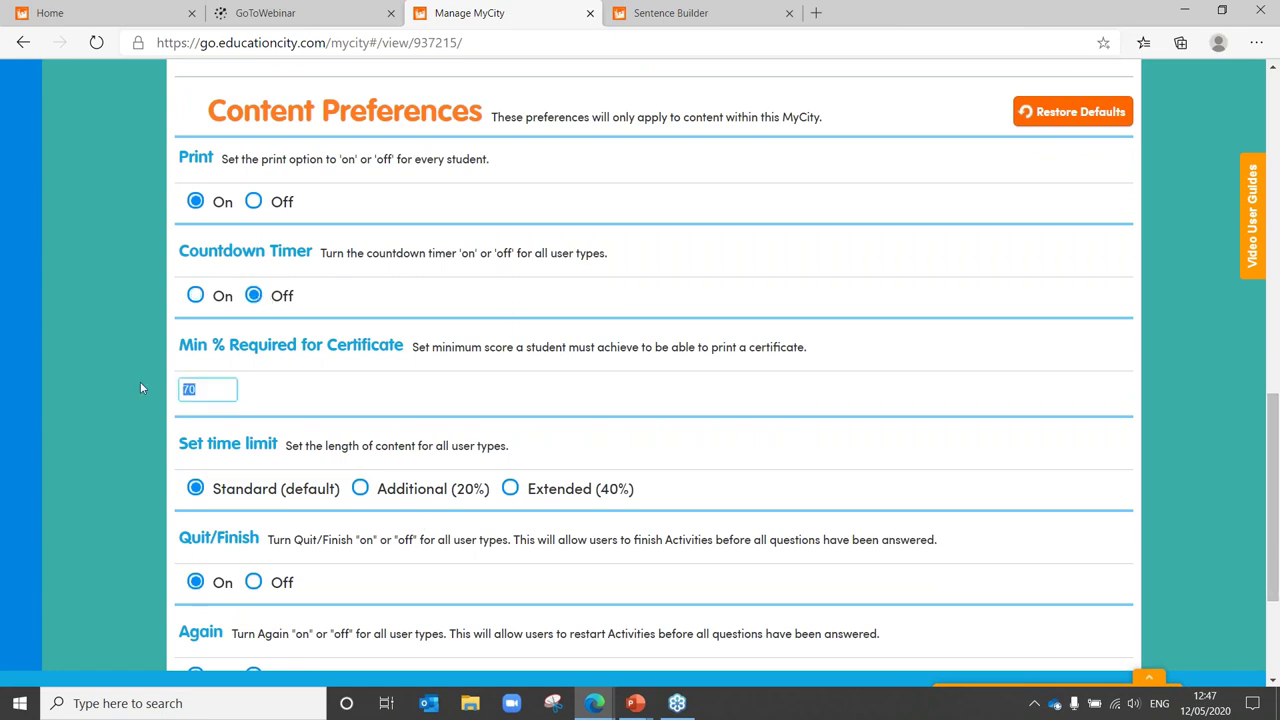
type("50")
Step: Turn off Quit/Finish and the PlayLive school name and player name displays, and save the MyCity
left_click(1273, 681)
left_click(1273, 681)
left_click(1273, 681)
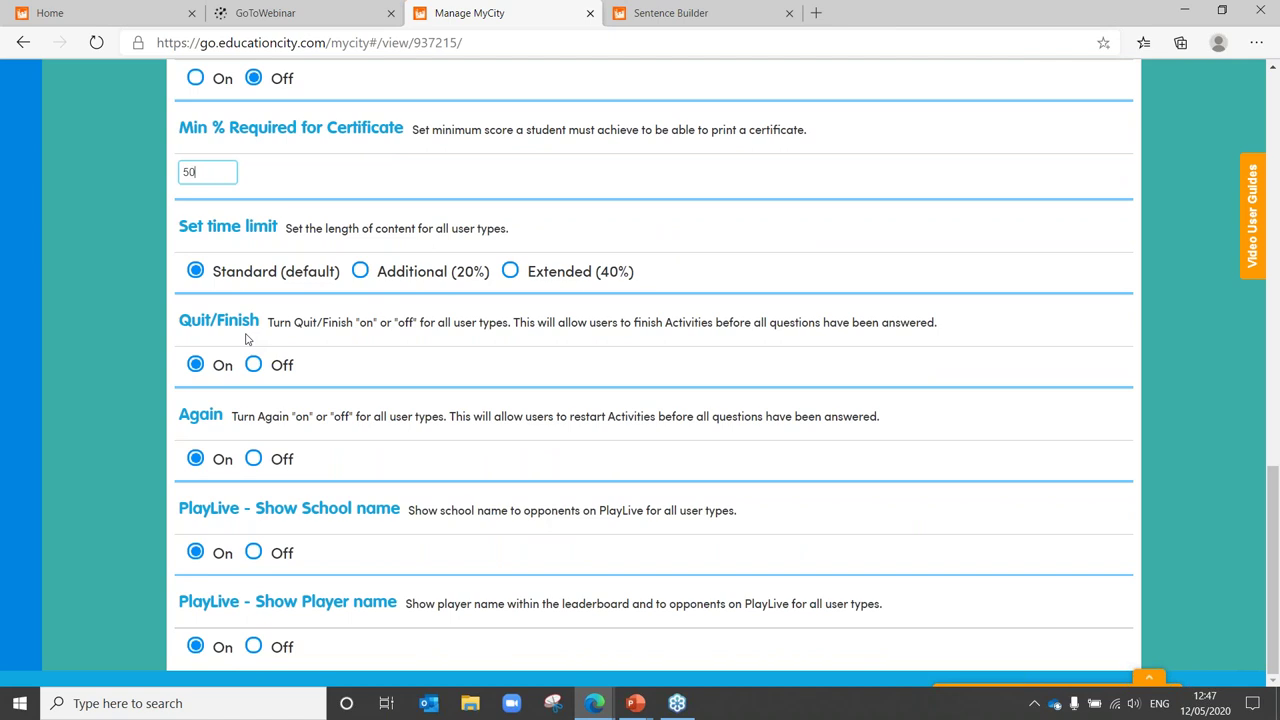
left_click(255, 367)
left_click(253, 553)
left_click(254, 648)
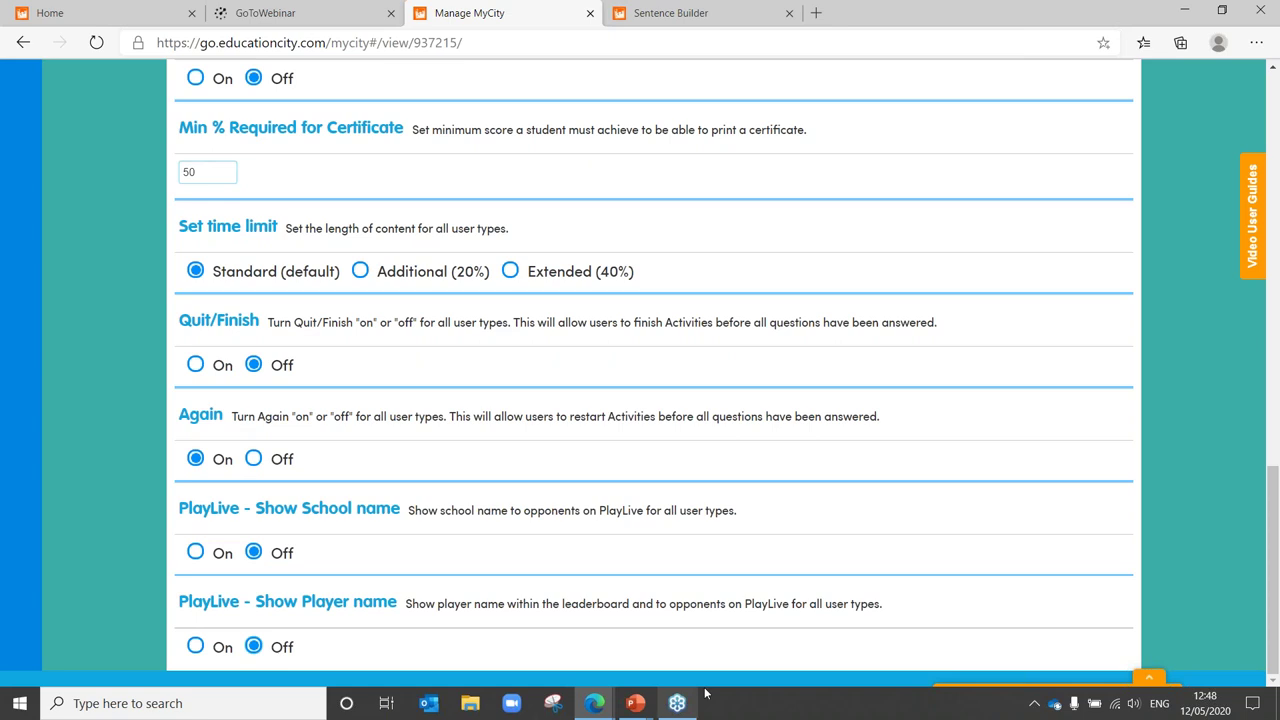
left_click_drag(1275, 660, 1260, 170)
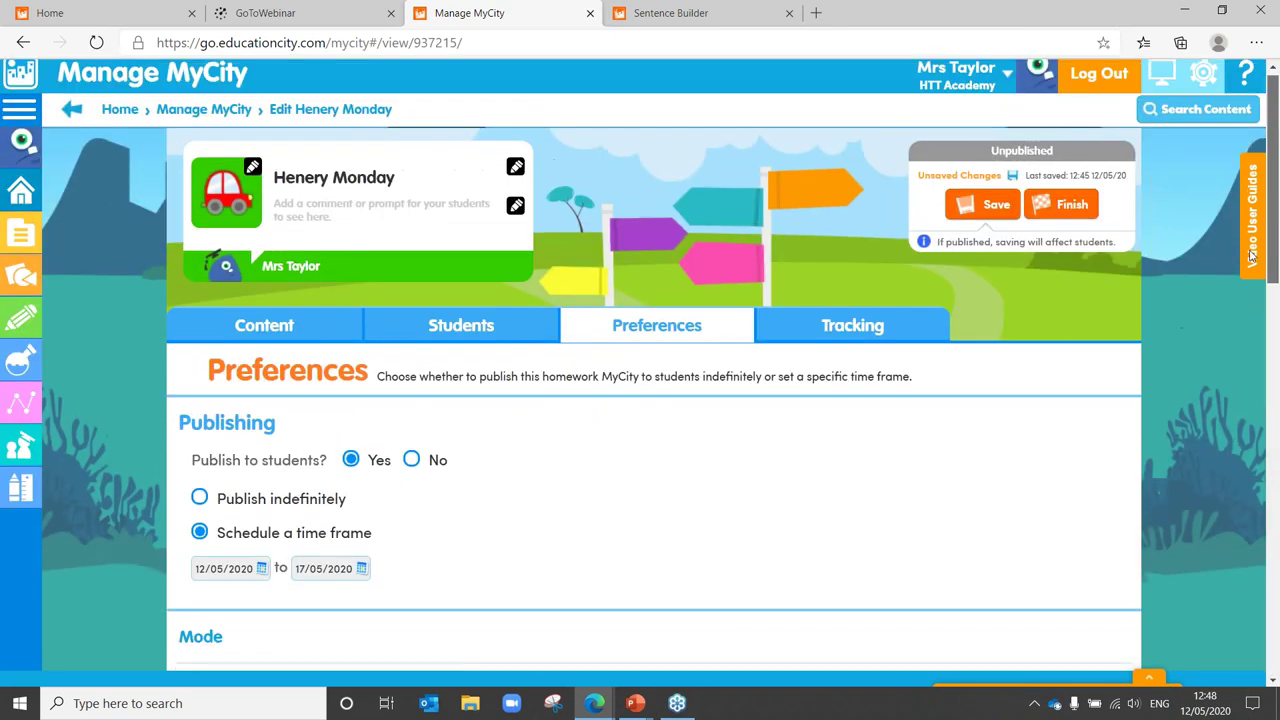
left_click(958, 215)
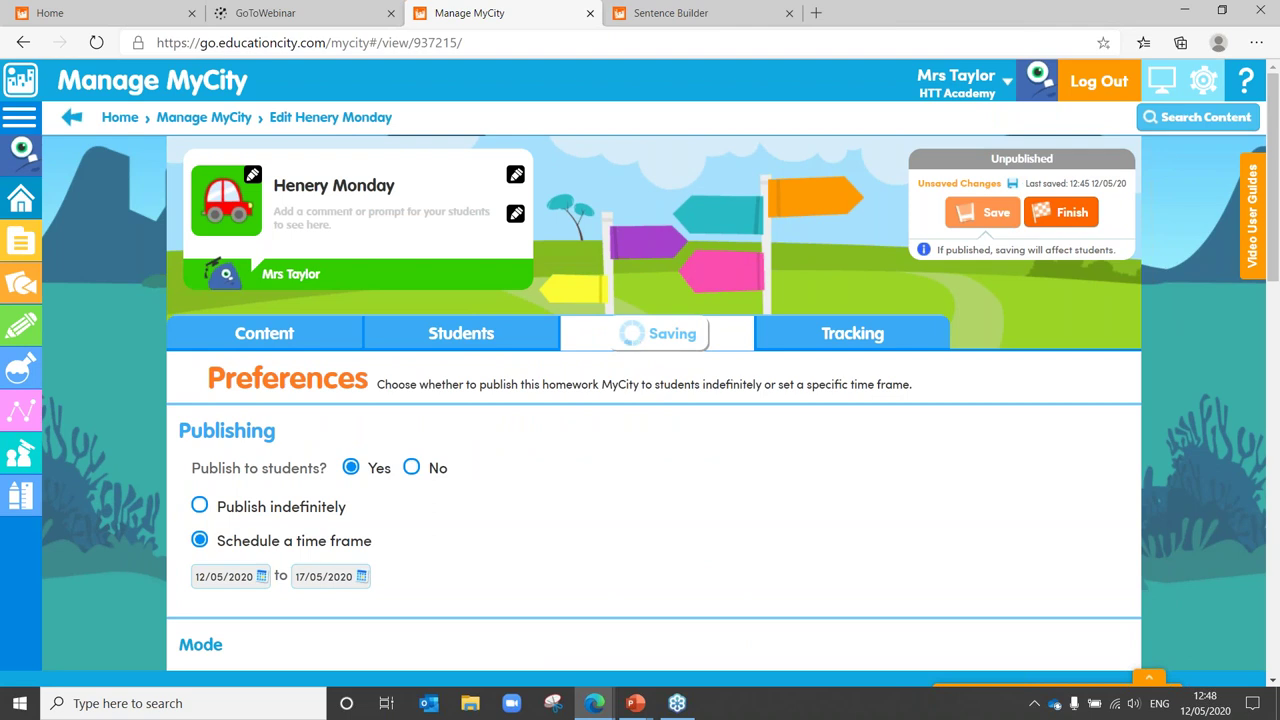
Step: Examine the assigned student's tracking details for each content item in the MyCity
left_click(852, 333)
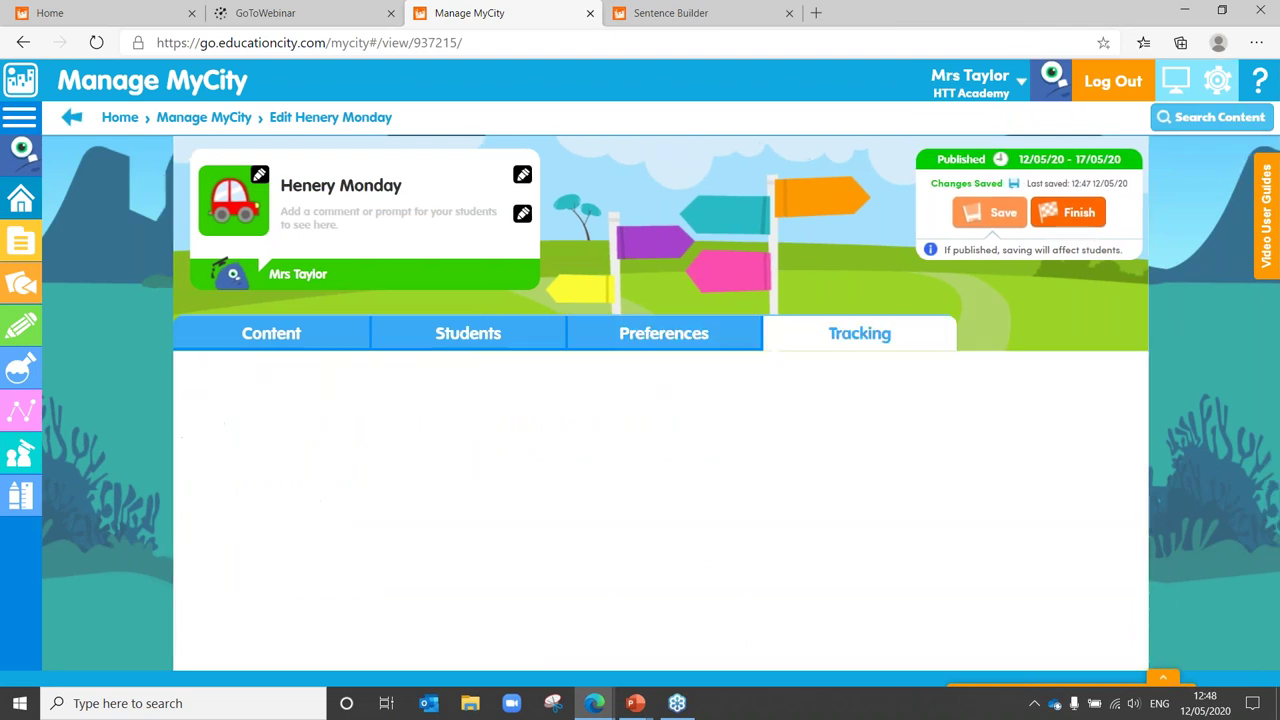
left_click(898, 533)
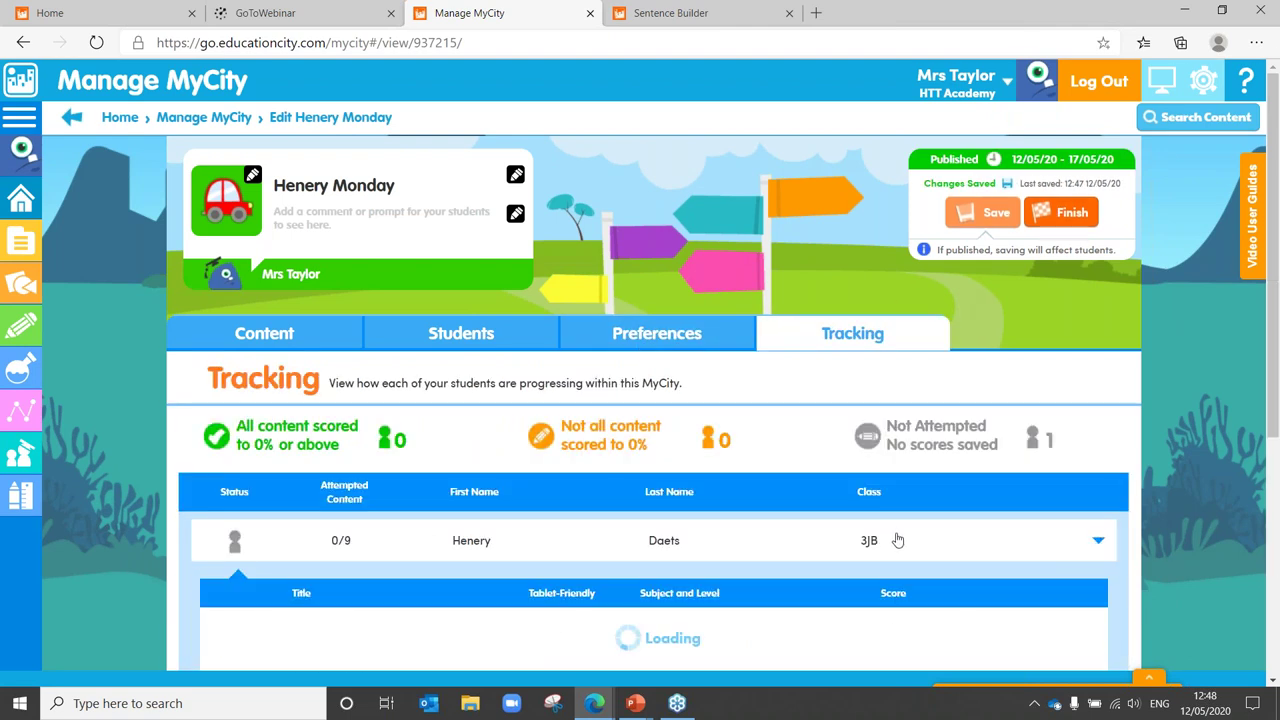
left_click_drag(1275, 270, 1278, 537)
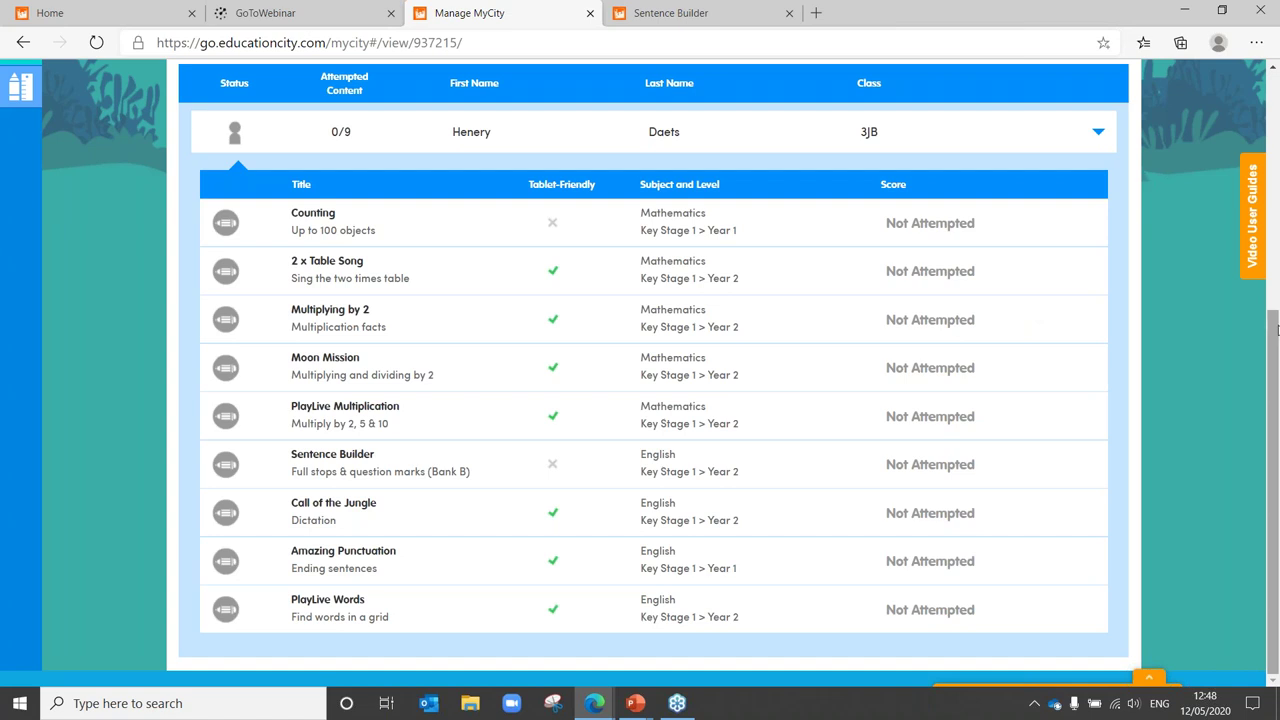
left_click_drag(1274, 312, 1243, 70)
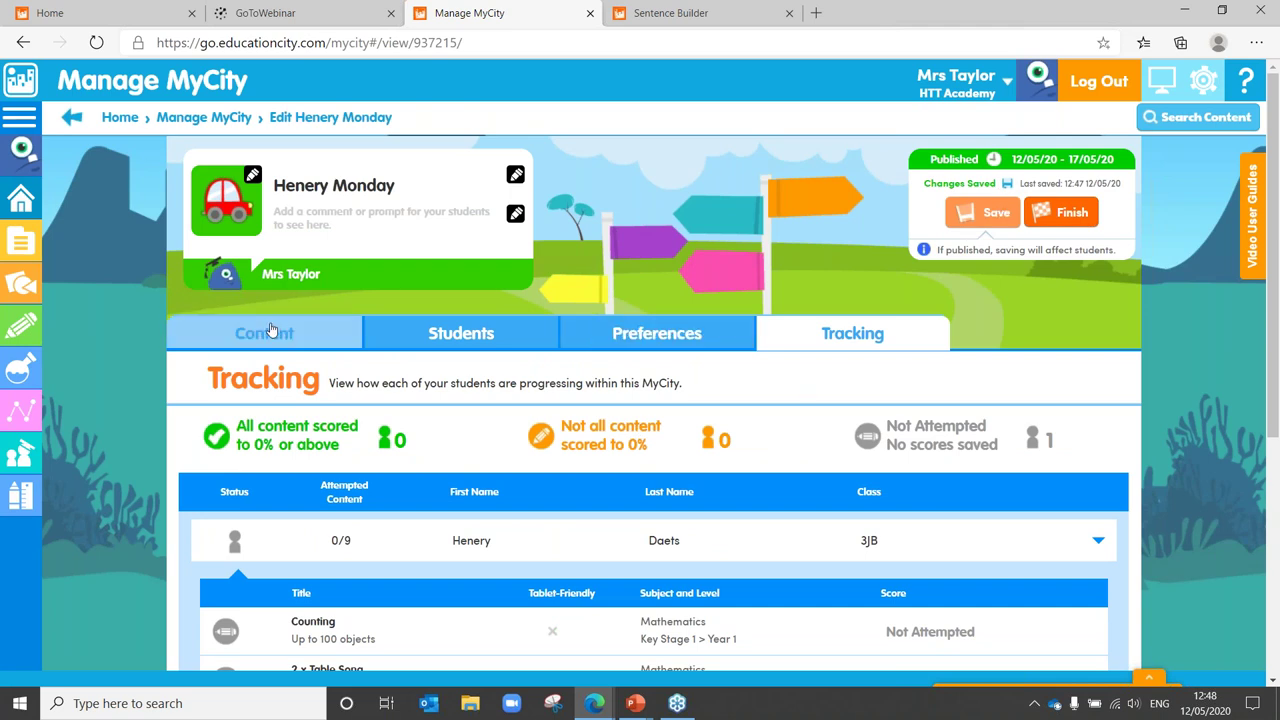
Step: Browse the EYFS videos in the English subject, and return to the EYFS overview
left_click(107, 117)
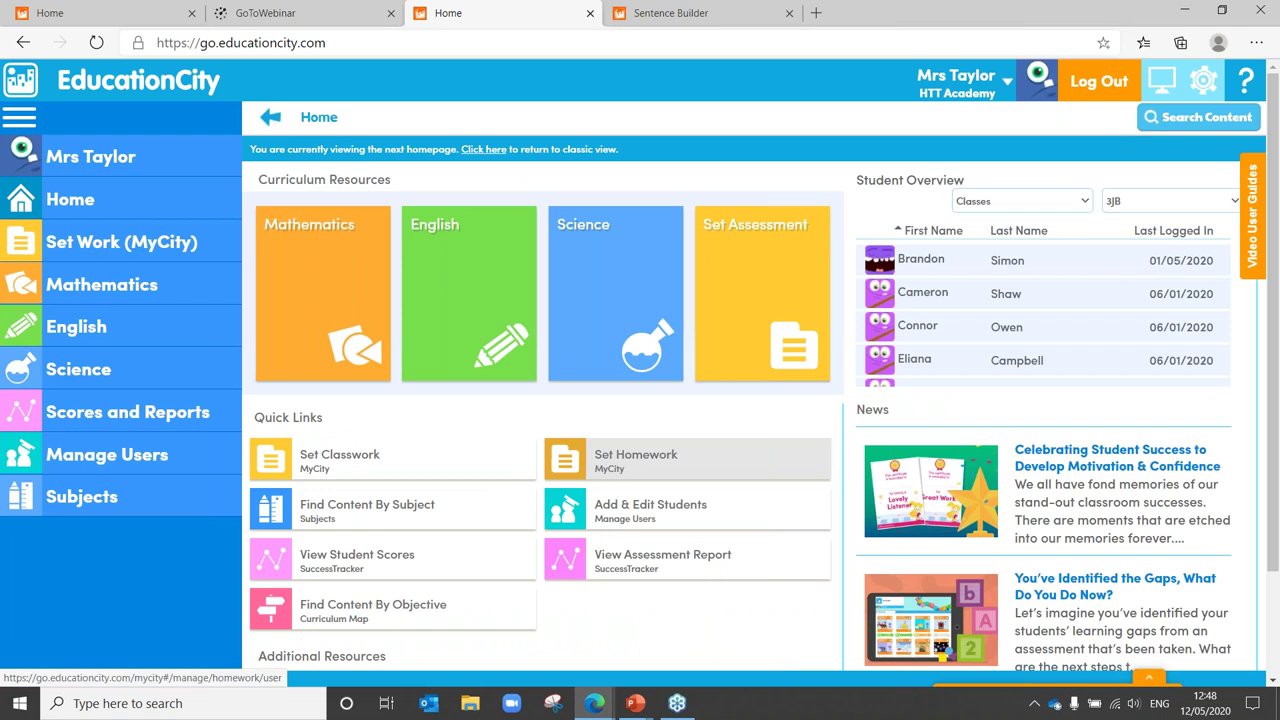
left_click(133, 509)
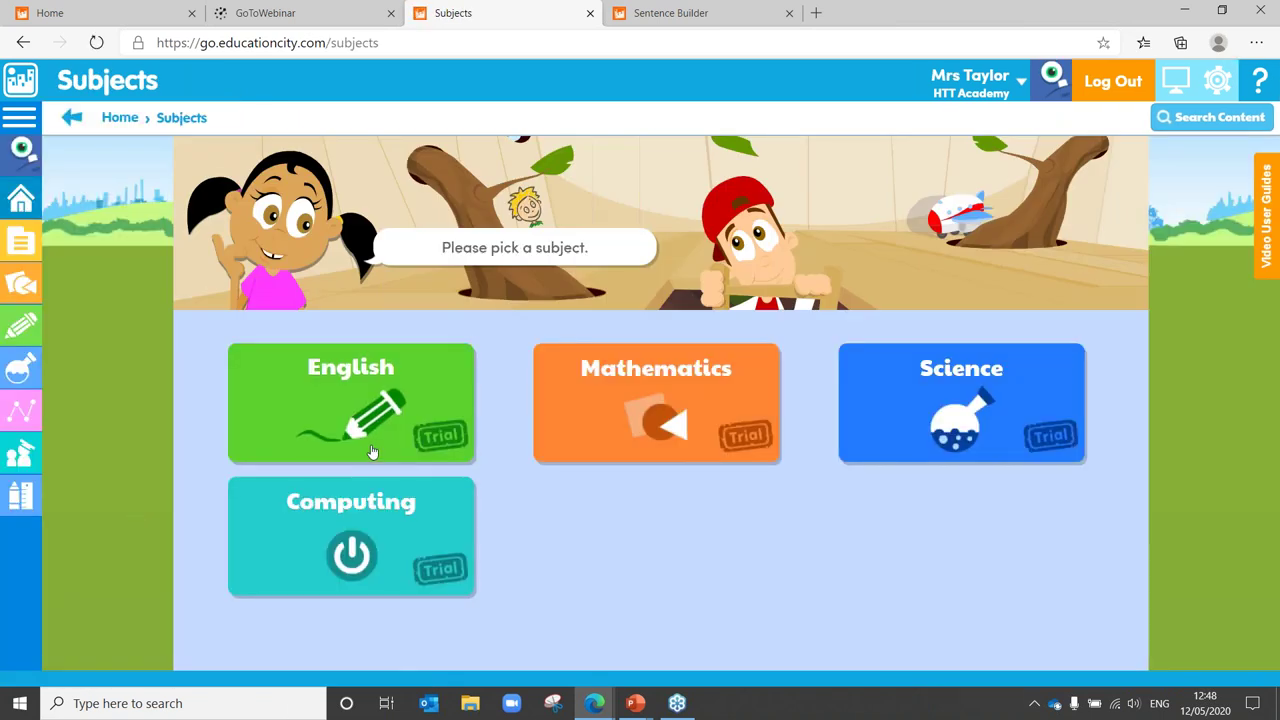
left_click(371, 452)
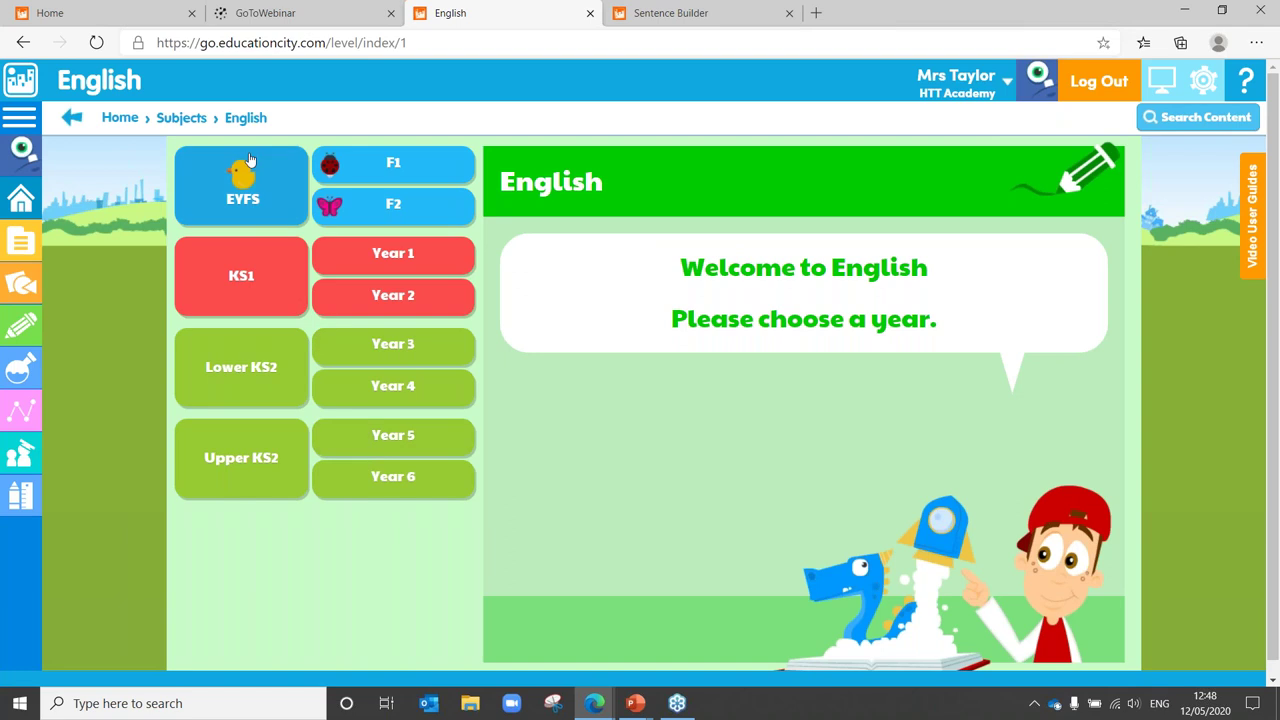
left_click(280, 188)
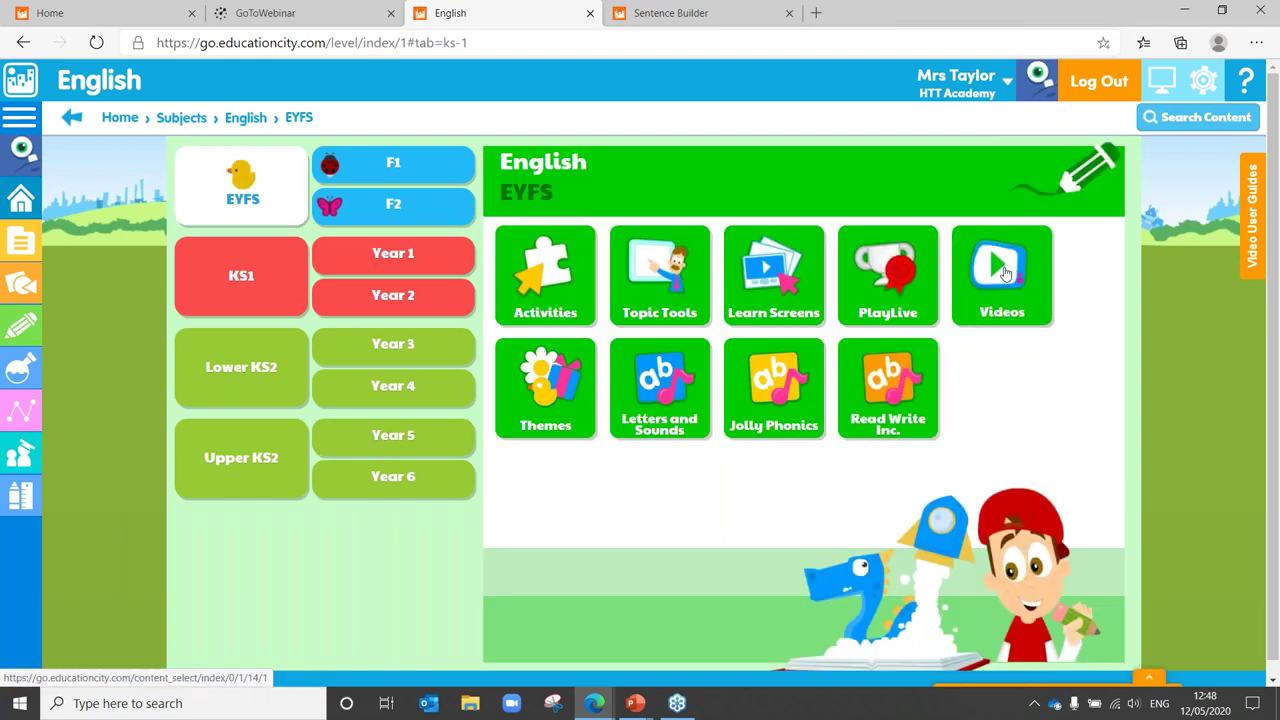
left_click(1001, 277)
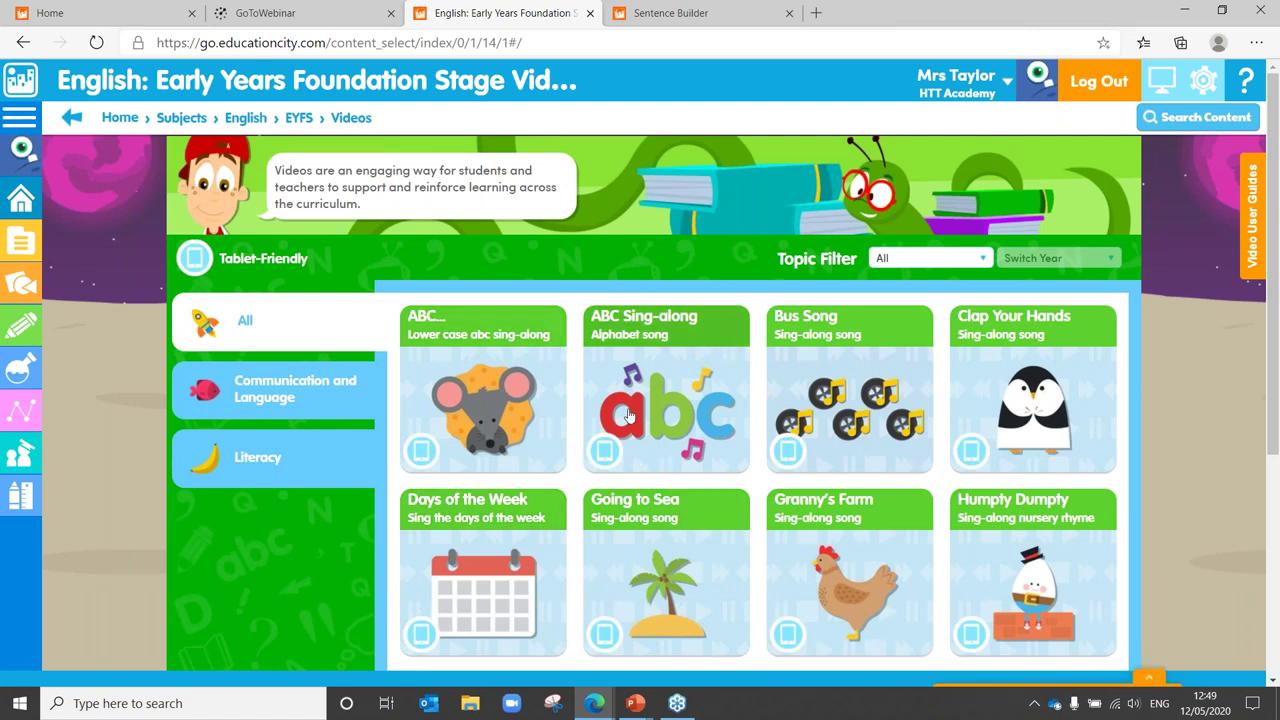
scroll(1277, 150, "down", 1)
scroll(1277, 150, "down", 5)
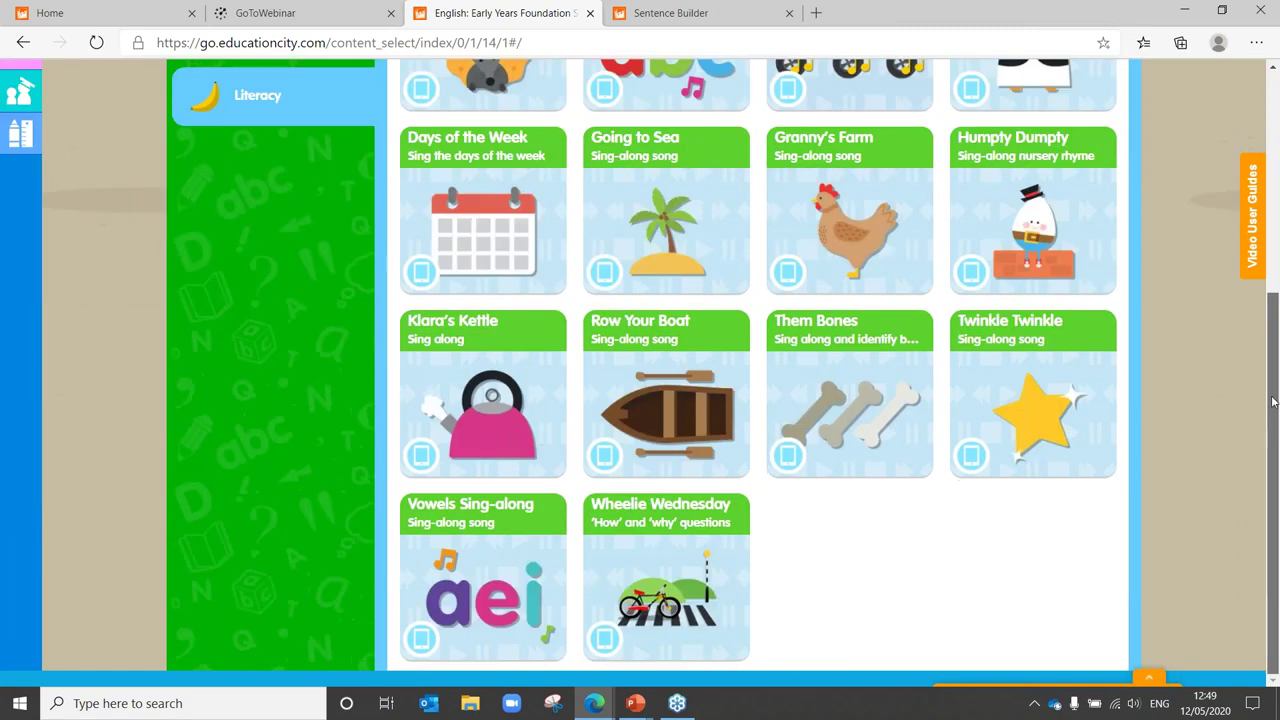
scroll(1277, 150, "up", 5)
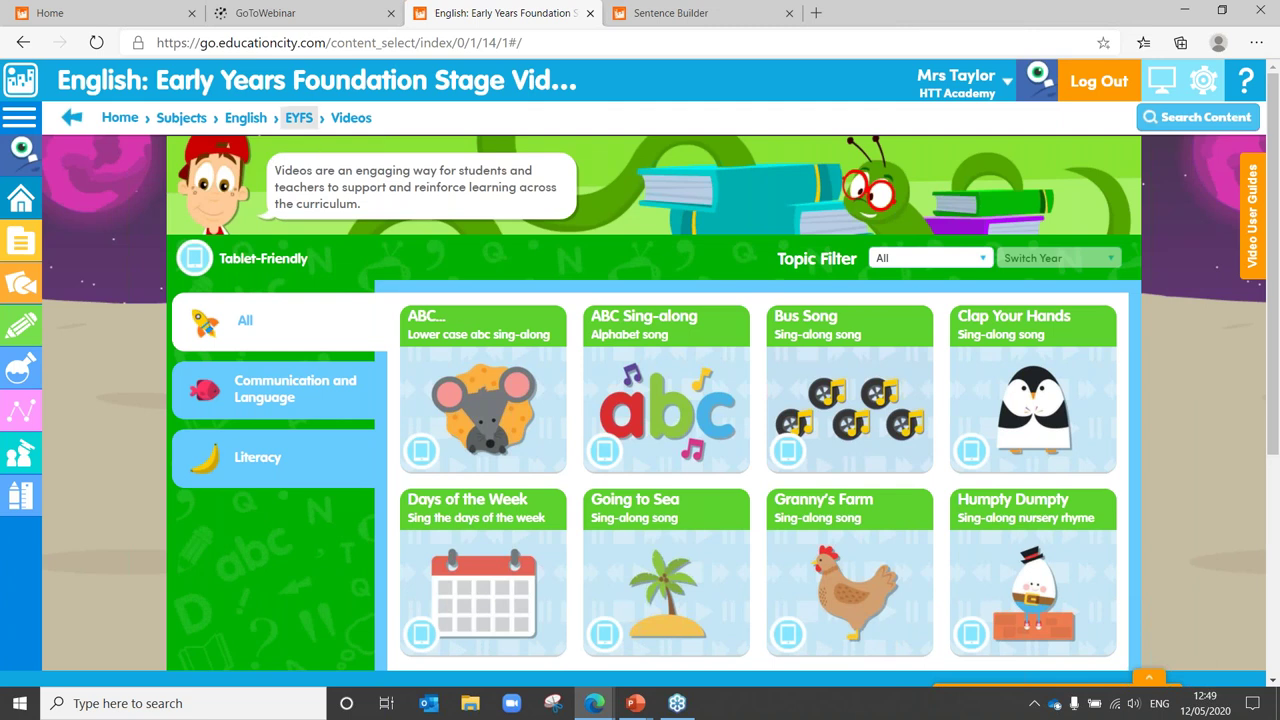
left_click(299, 118)
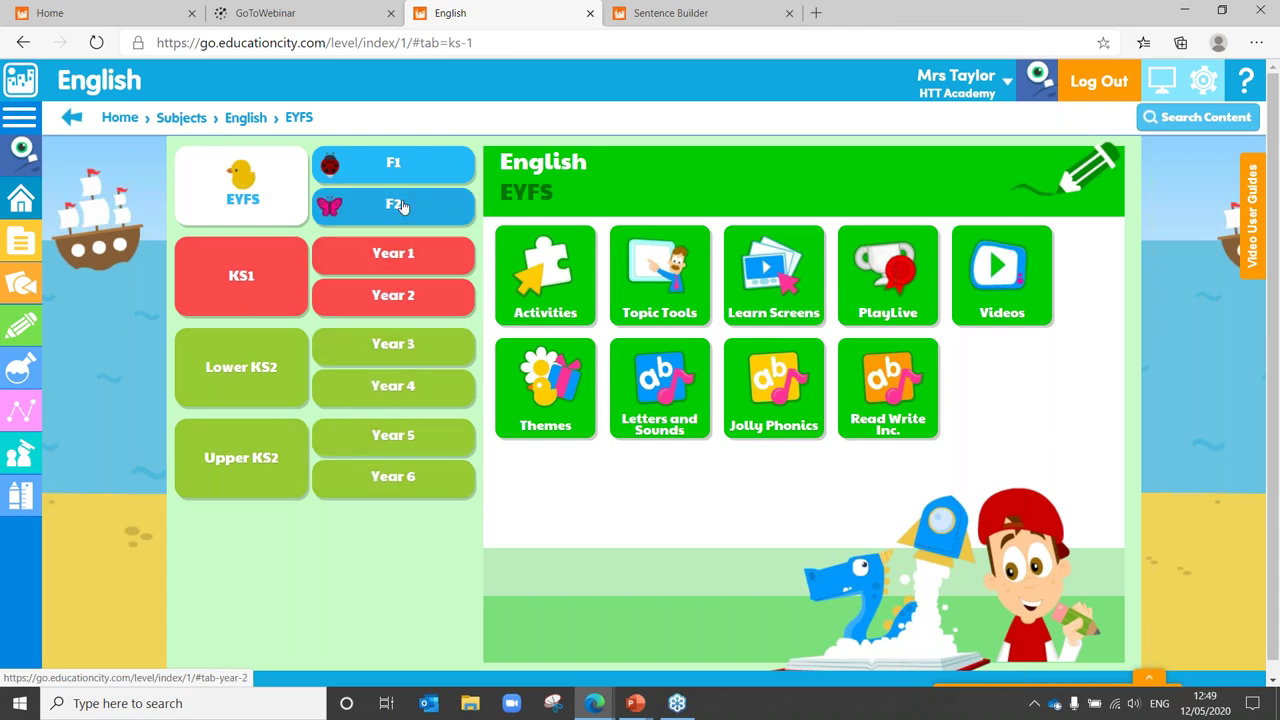
Step: In the platform preferences, disable the 'Enter username and password' and 'Skip login' methods for students
left_click(1197, 87)
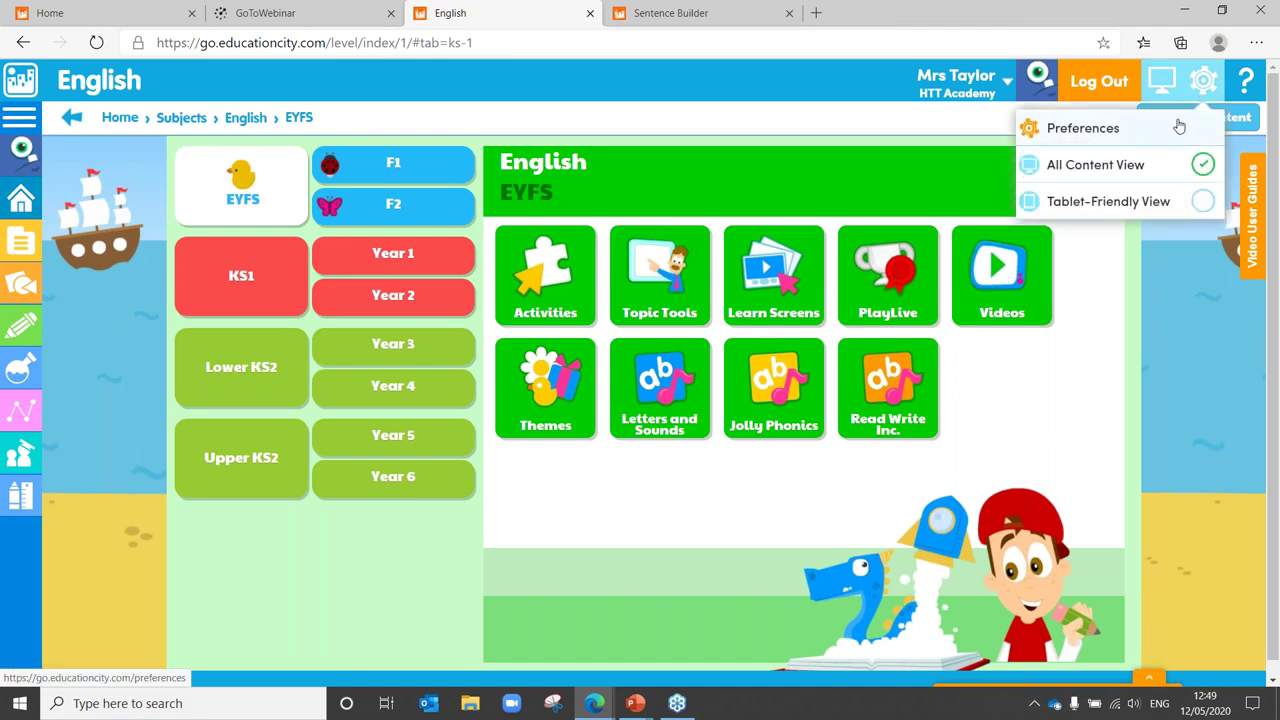
left_click(1179, 127)
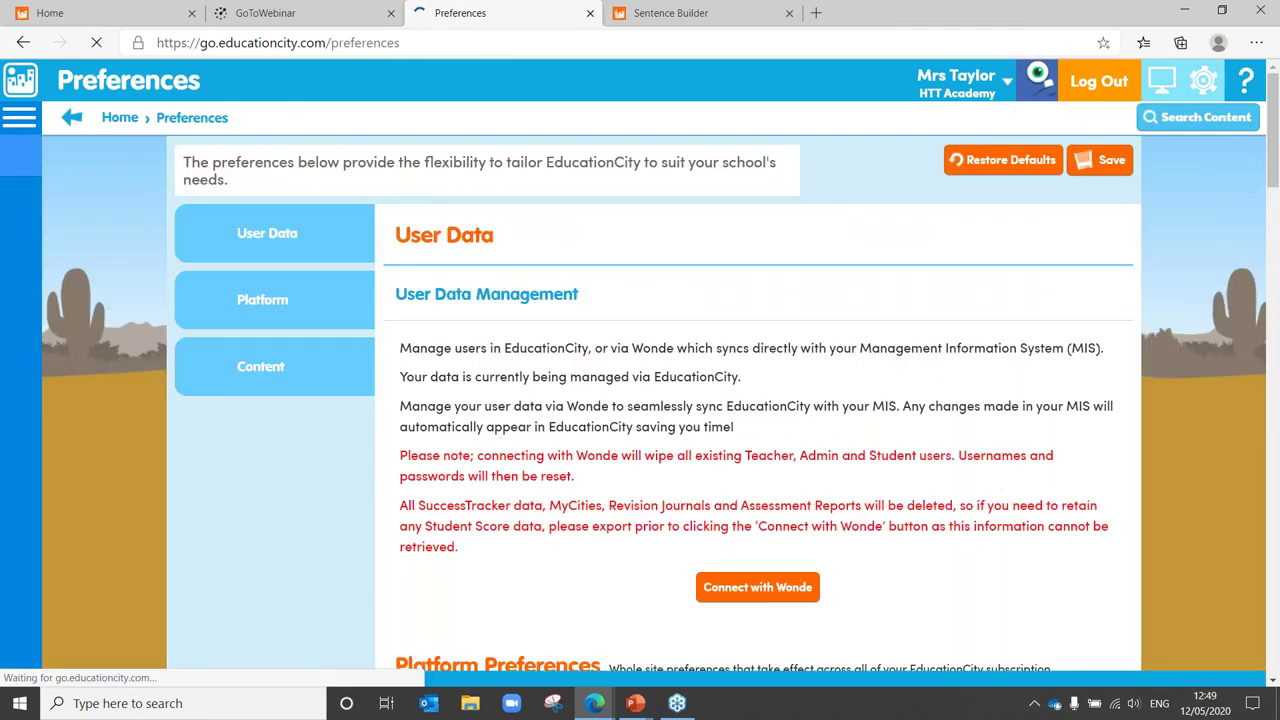
left_click(316, 296)
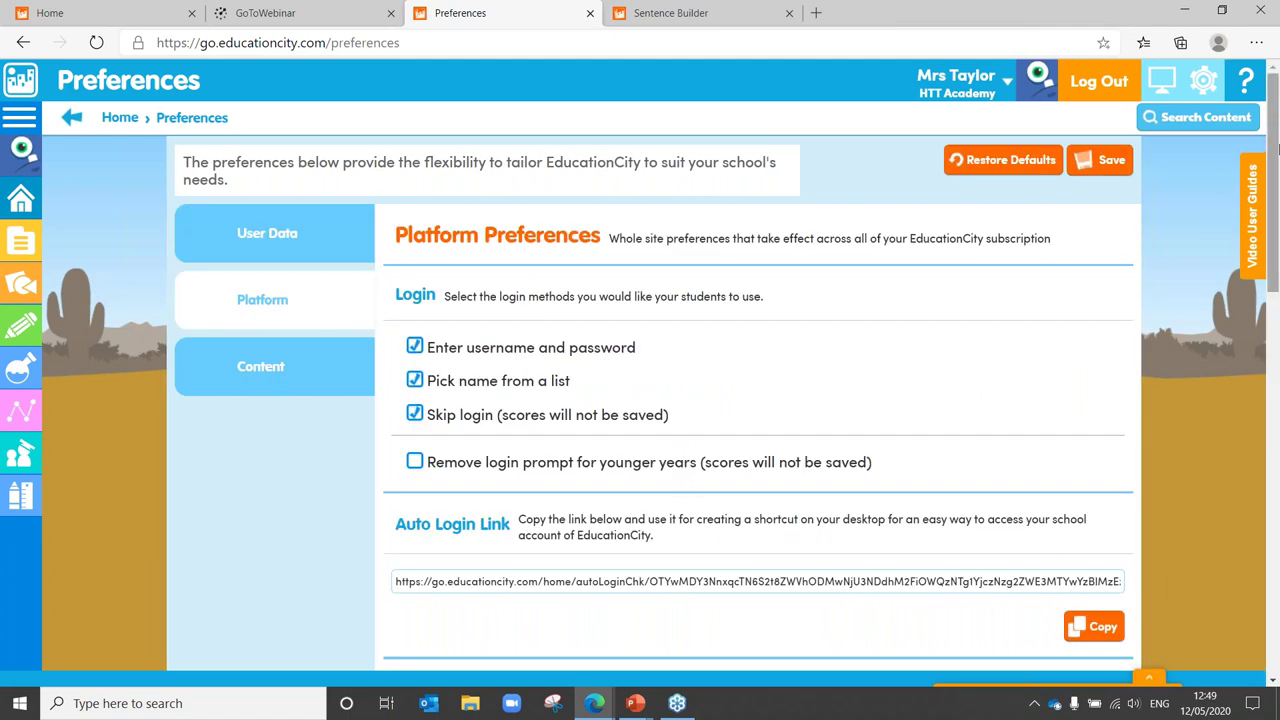
left_click(414, 348)
left_click(414, 416)
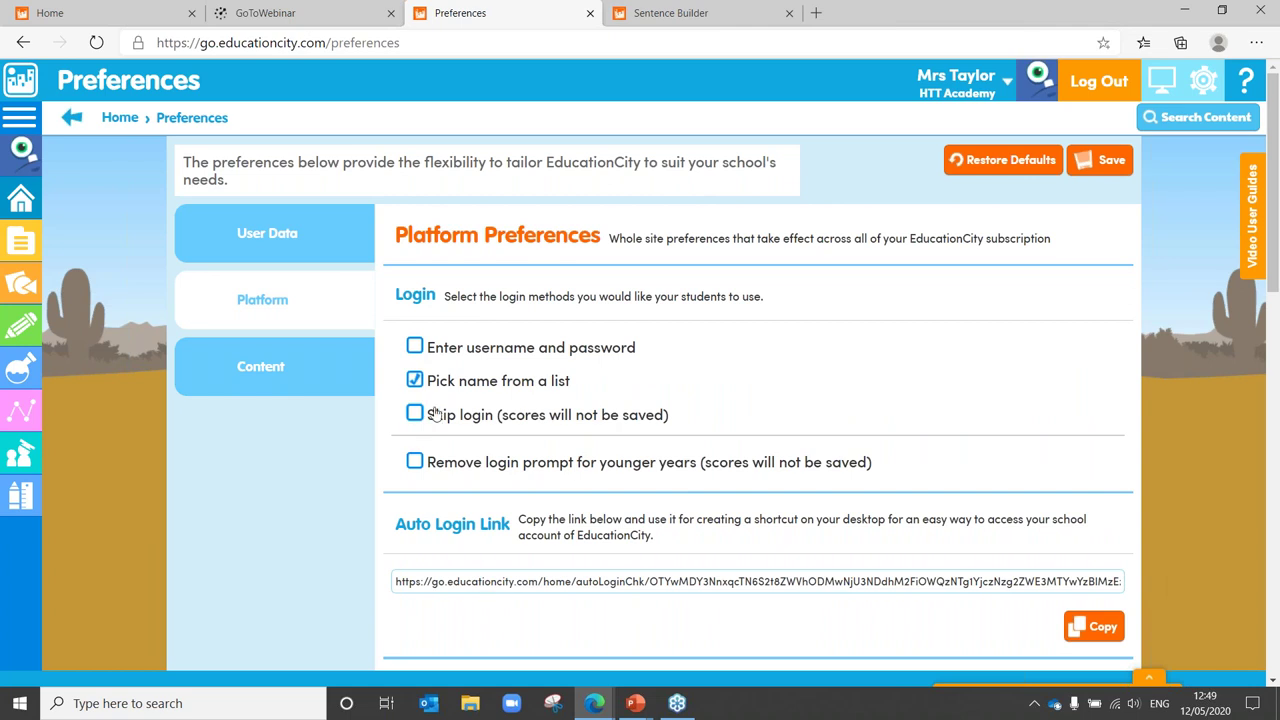
Step: Rename the EYFS level label as Red and the KS1 level label as Blue
left_click_drag(1275, 141, 1277, 372)
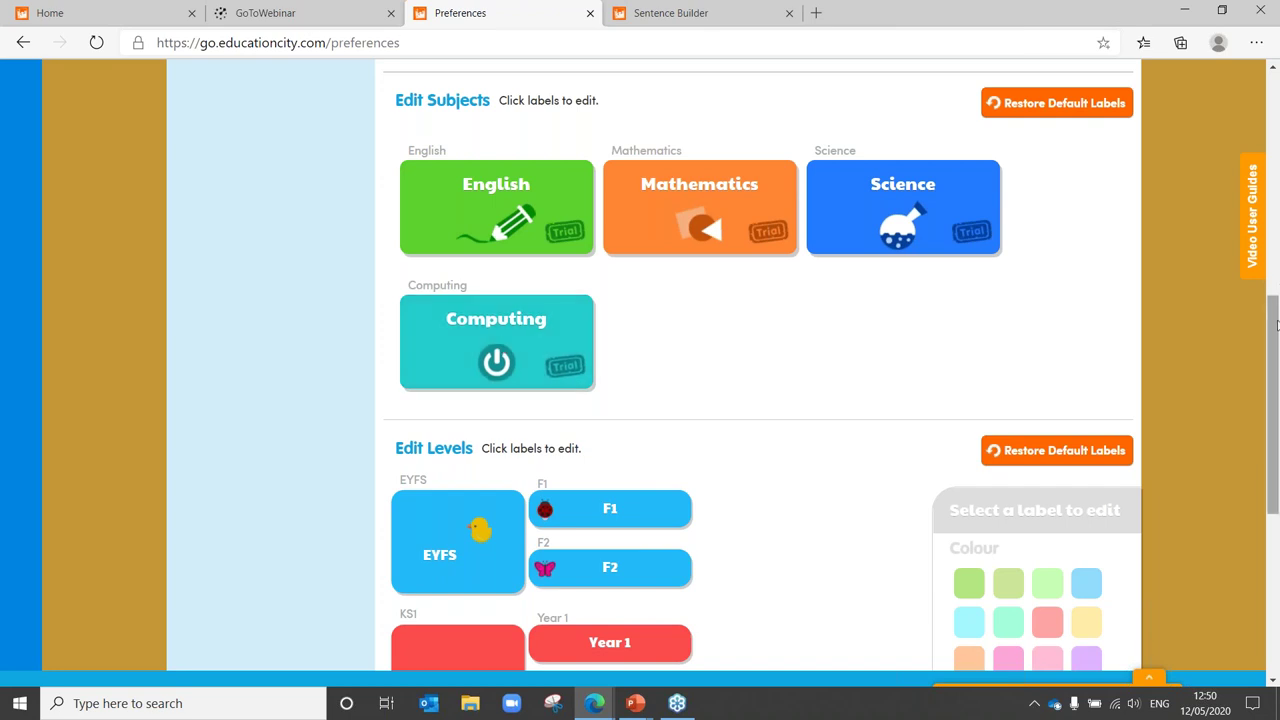
left_click_drag(1277, 333, 1277, 458)
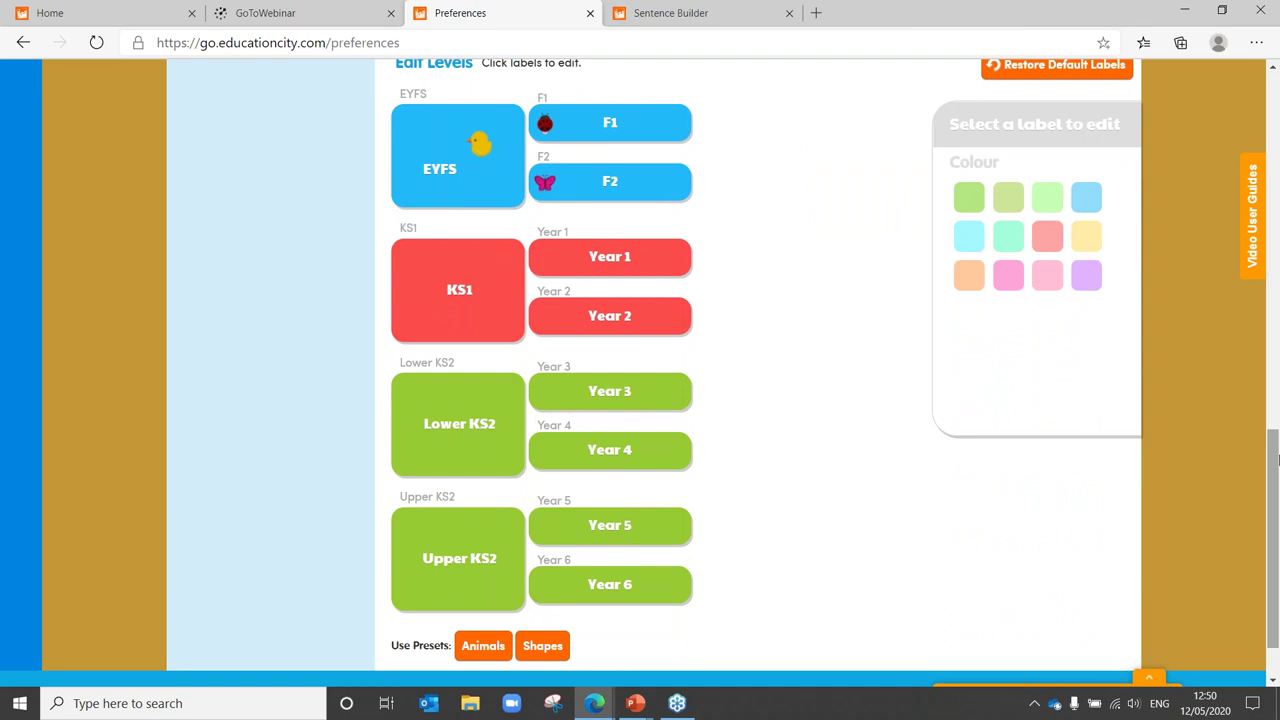
left_click(446, 177)
double_click(458, 162)
type("Red")
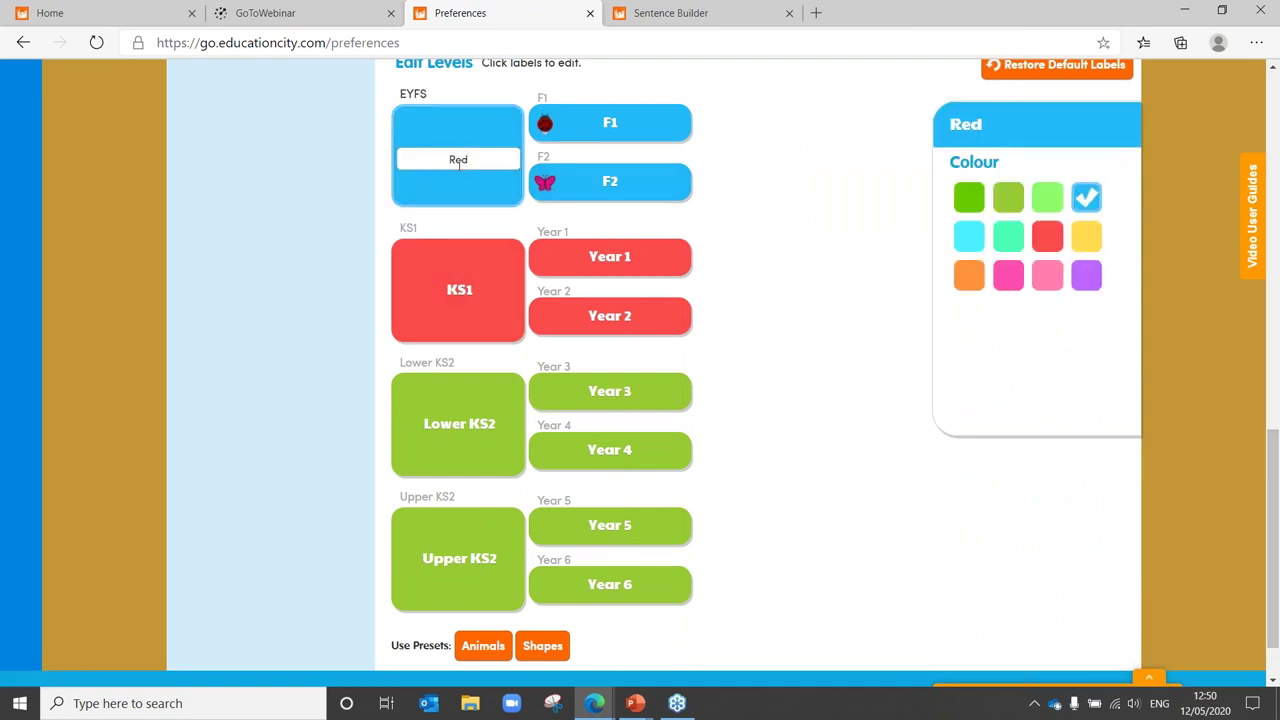
double_click(474, 290)
type("Blue")
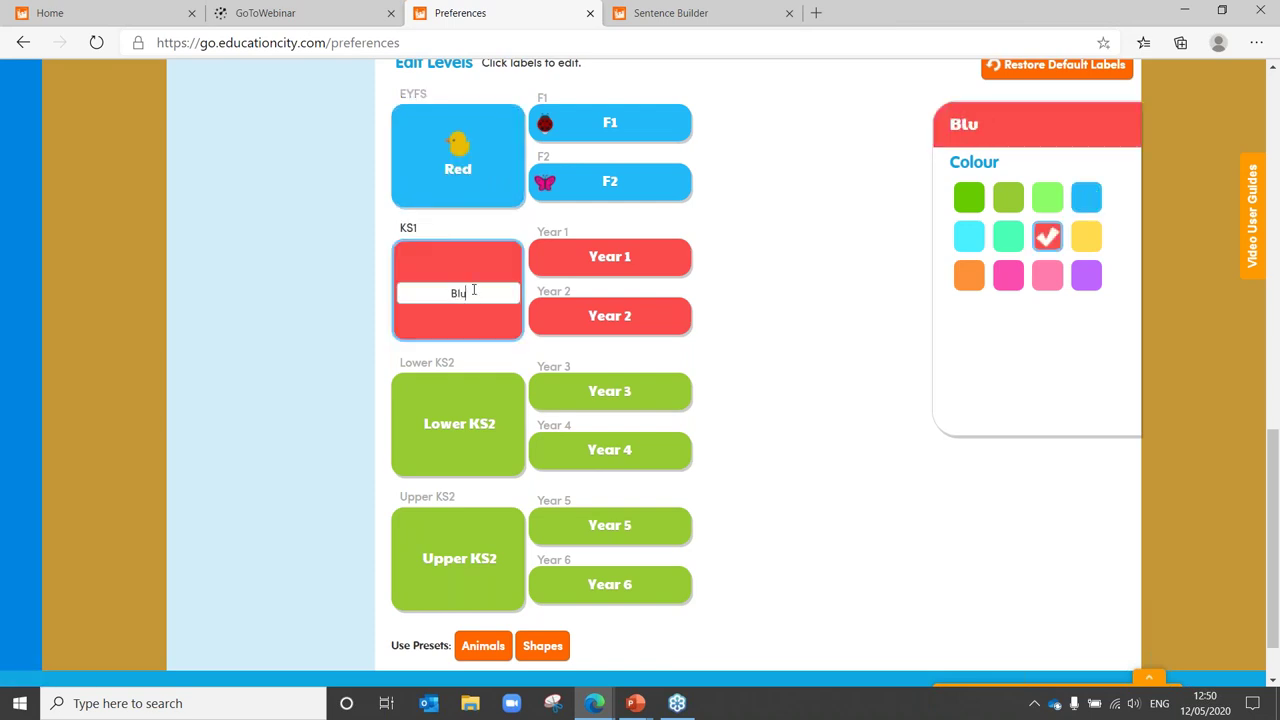
Step: Rename the Lower KS2 level label as Green
left_click(436, 432)
double_click(445, 428)
left_click(445, 428)
left_click_drag(500, 428, 361, 443)
type("Green")
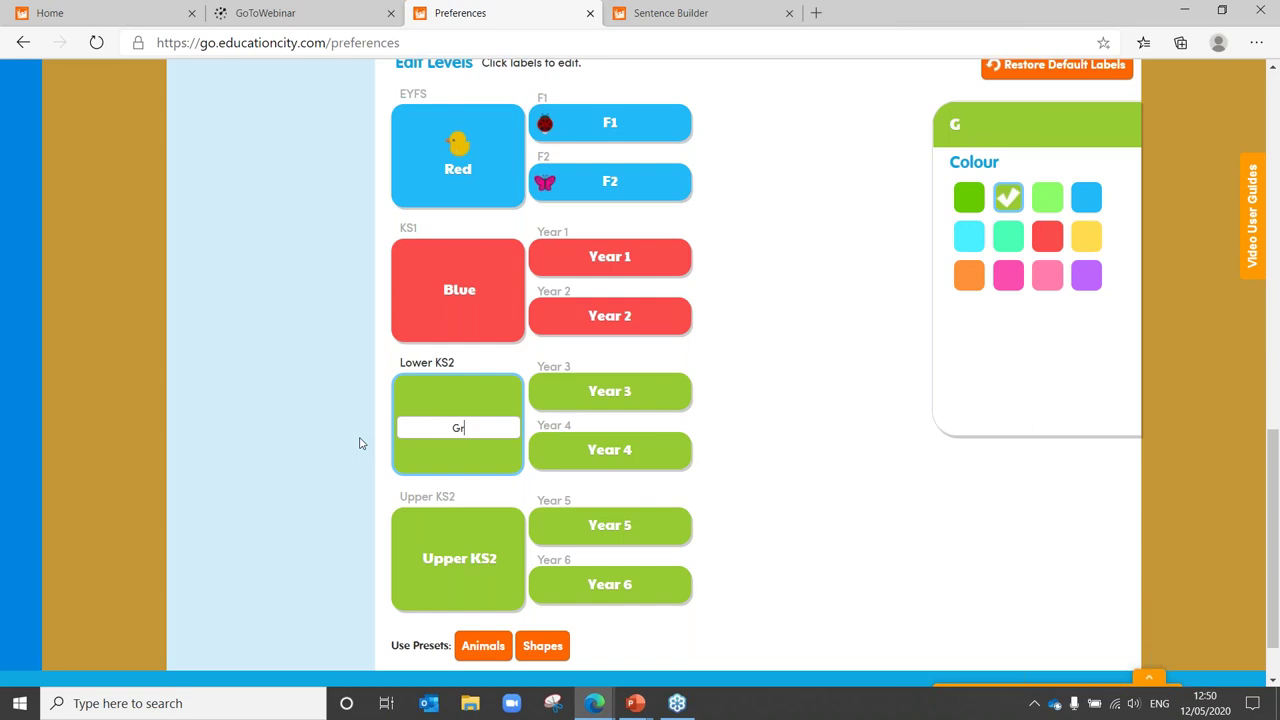
Step: Rename the Upper KS2 level label as Yellow and set its colour to yellow
double_click(470, 556)
left_click_drag(468, 562, 438, 563)
key("ctrl+a")
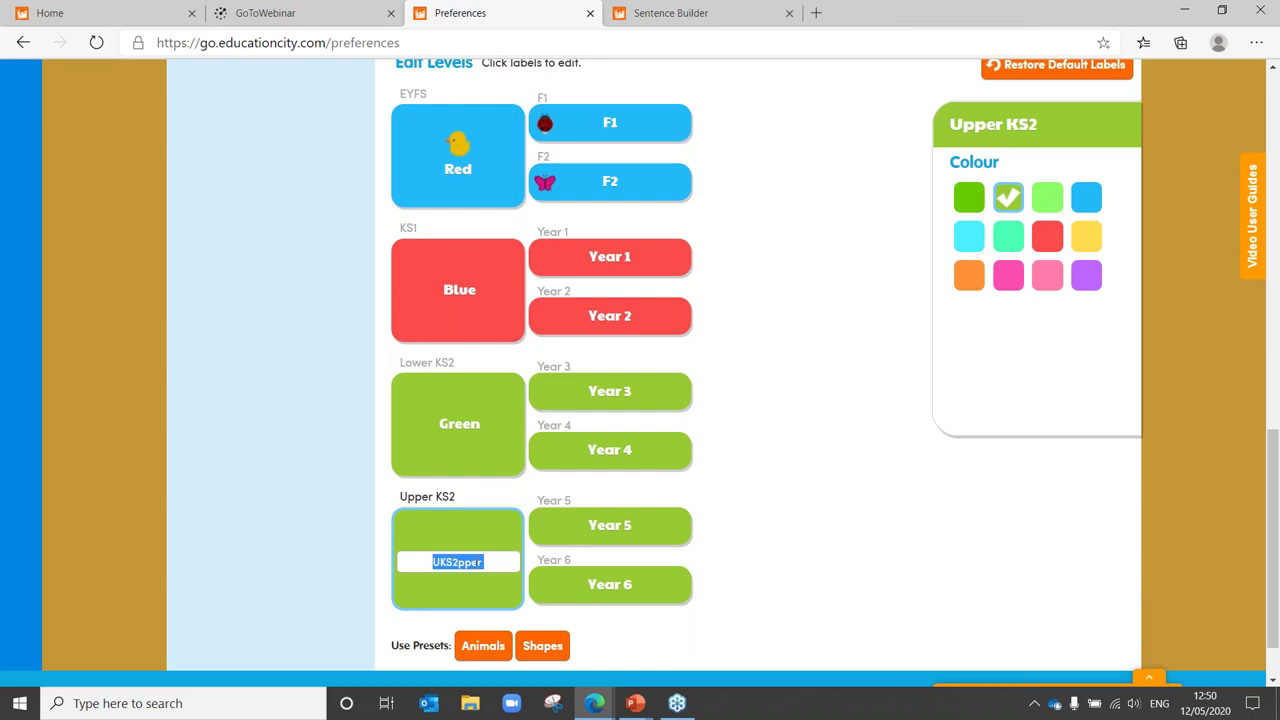
type("Yellow")
left_click(1086, 236)
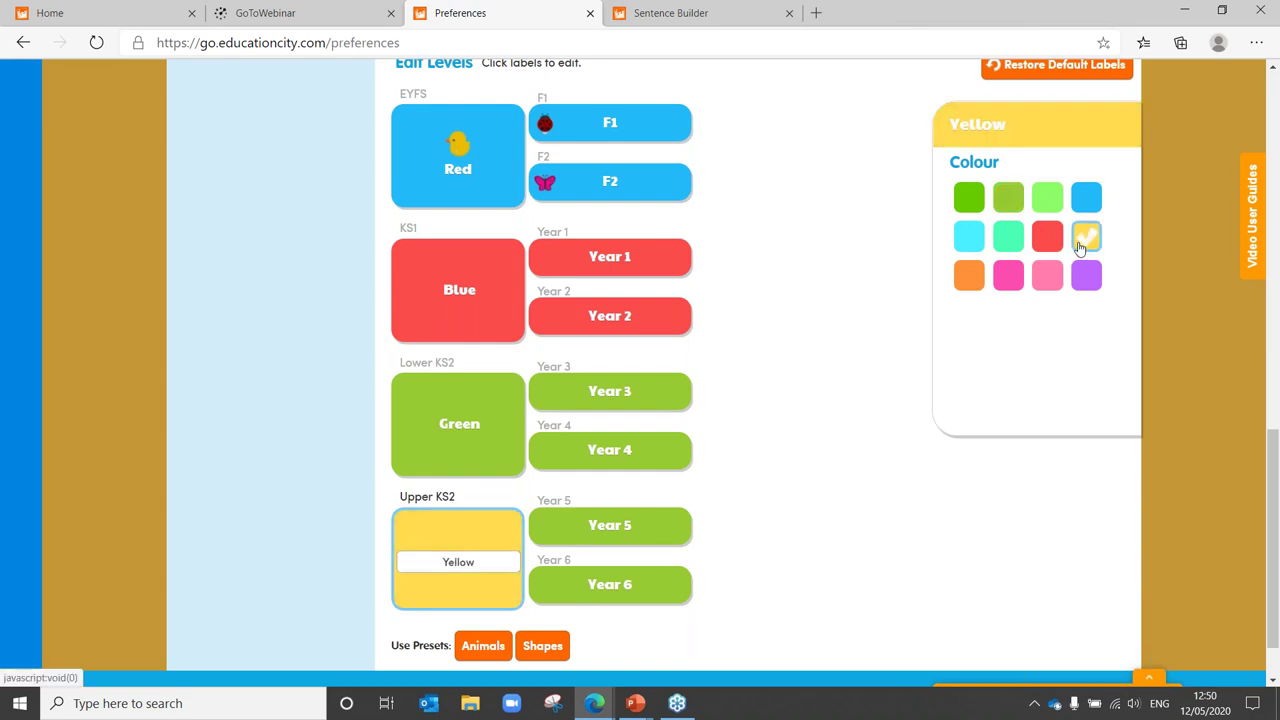
Step: Set the KS1 level label's colour to blue and the EYFS level label's colour to red
left_click(515, 297)
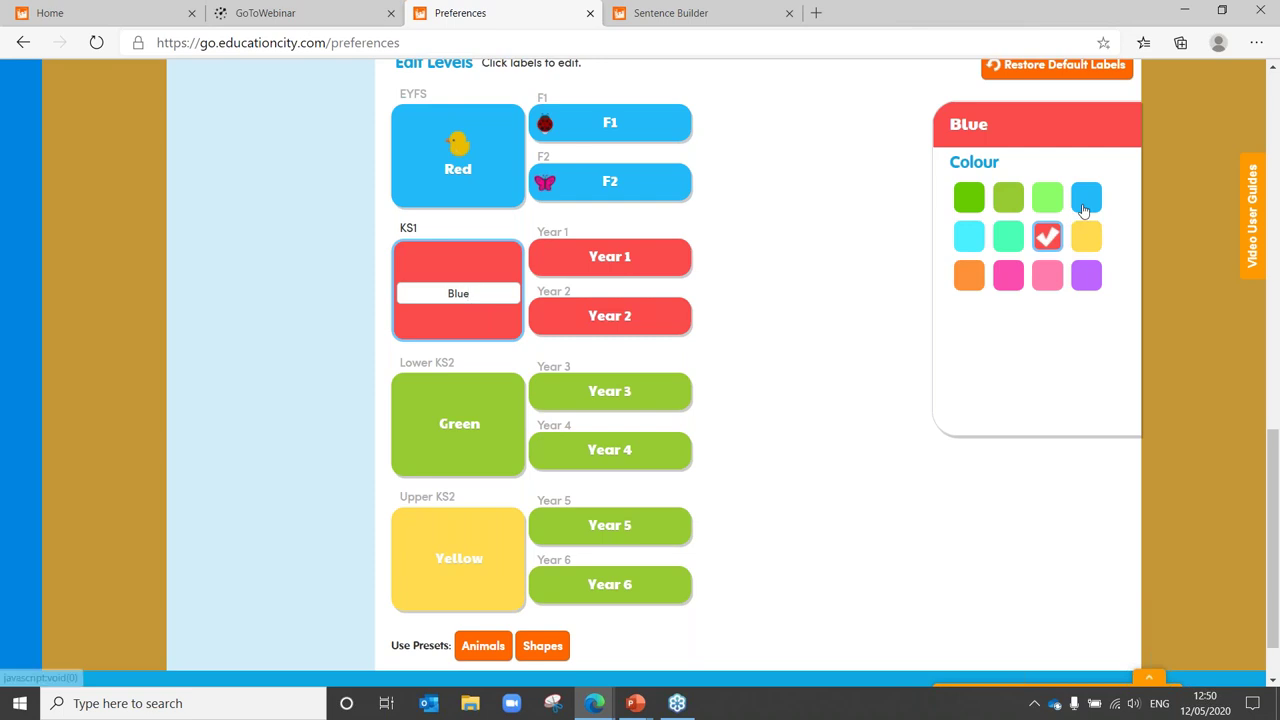
left_click(1086, 198)
left_click(458, 168)
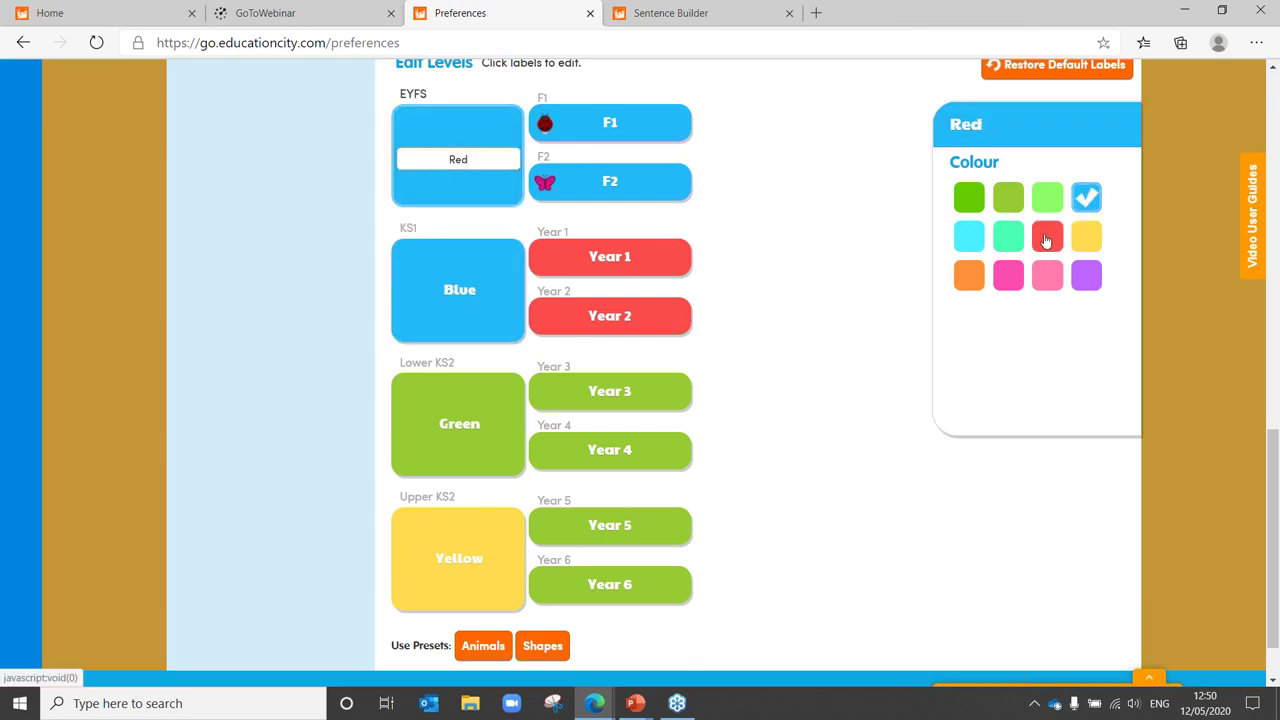
left_click(1046, 241)
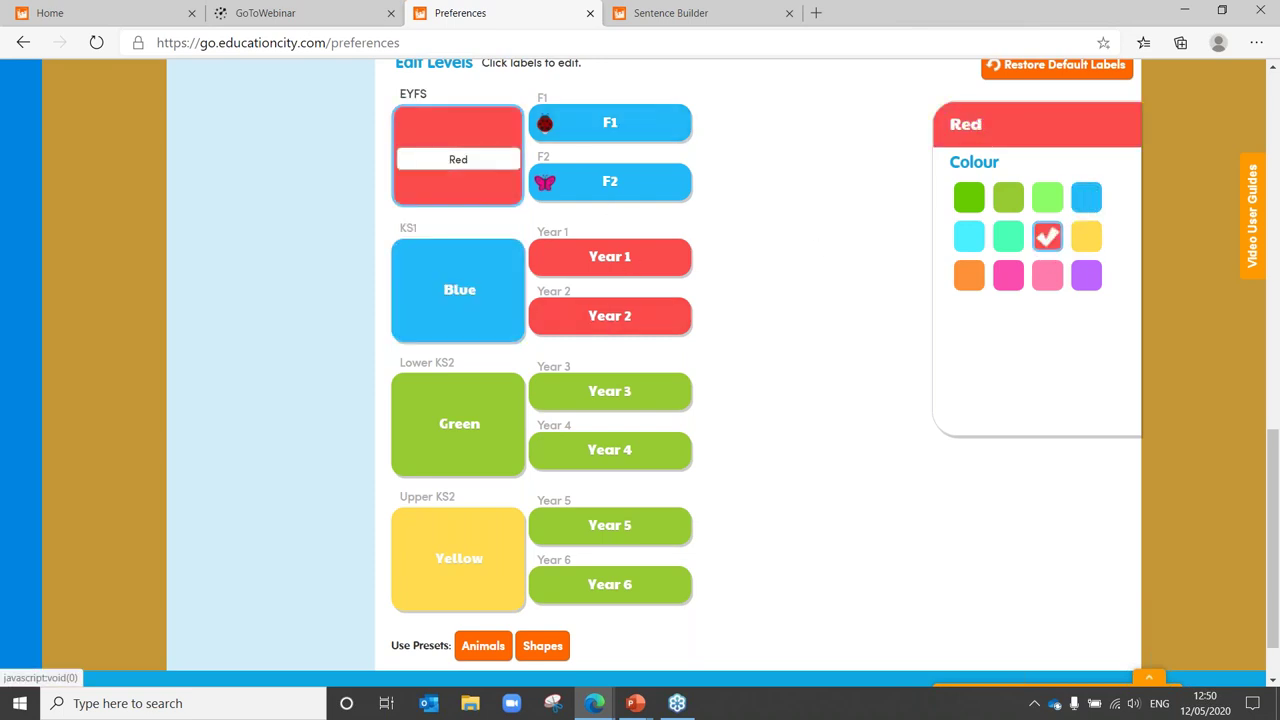
Step: Rename the Year 6 label as 2 and the Year 5 label as 1
left_click(625, 597)
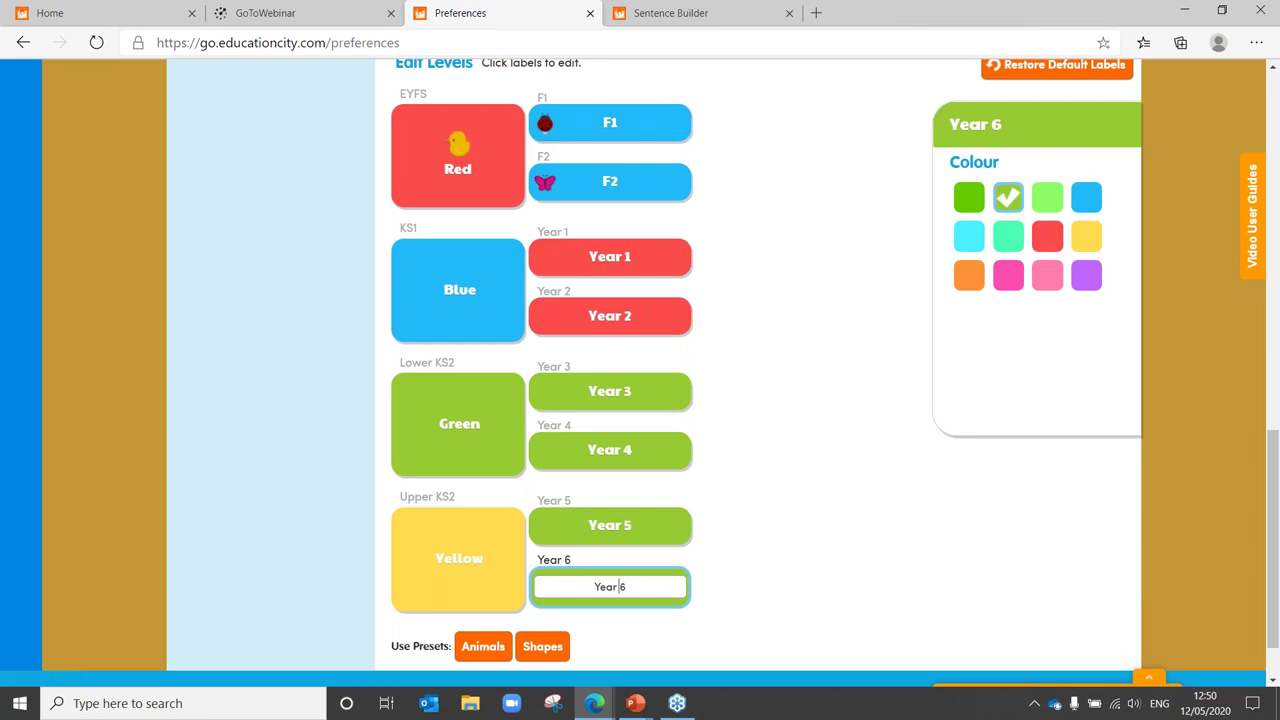
triple_click(623, 586)
type("2")
double_click(622, 528)
triple_click(622, 528)
type("1")
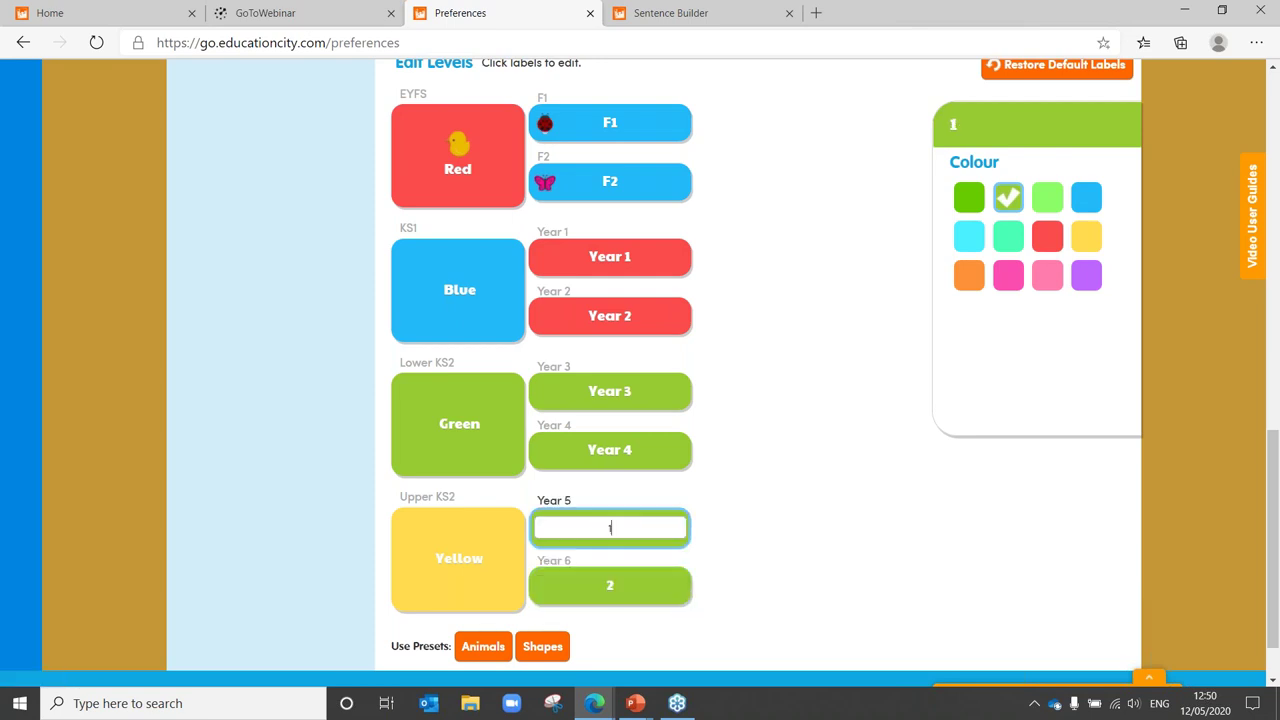
Step: Set the colour of both the Year 5 and Year 6 labels to yellow
left_click(1090, 247)
left_click(629, 586)
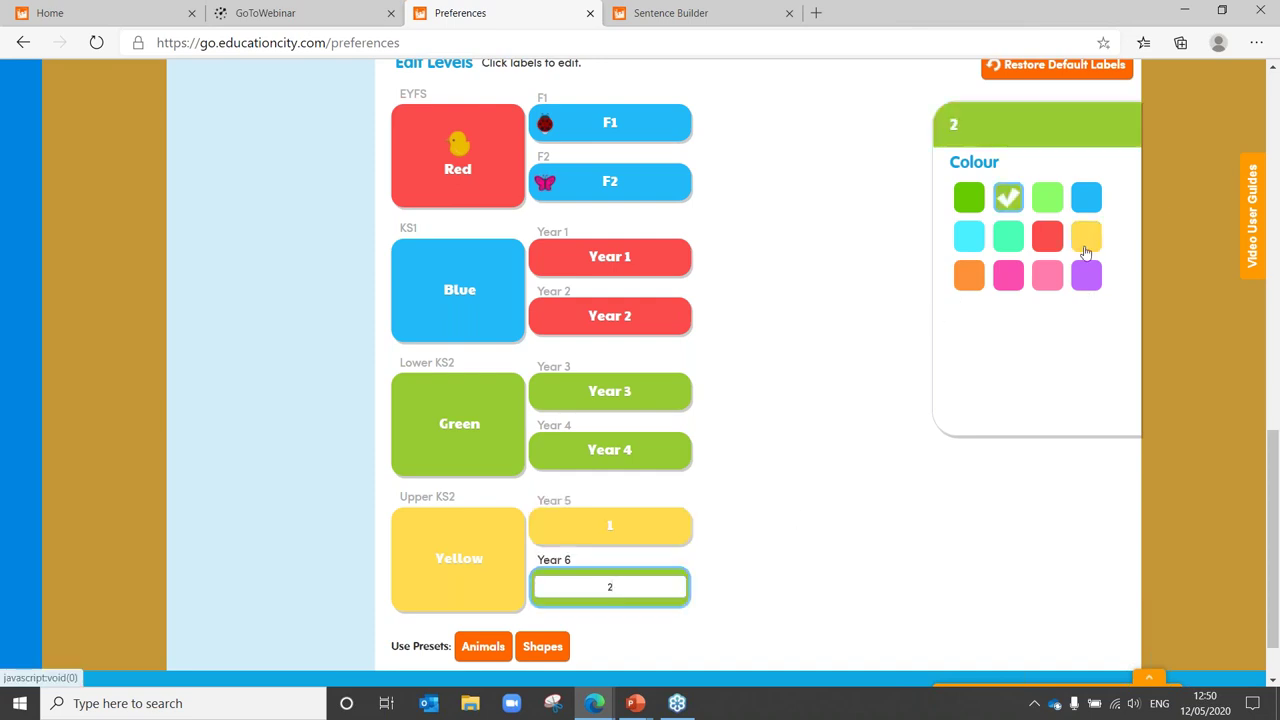
left_click(1085, 247)
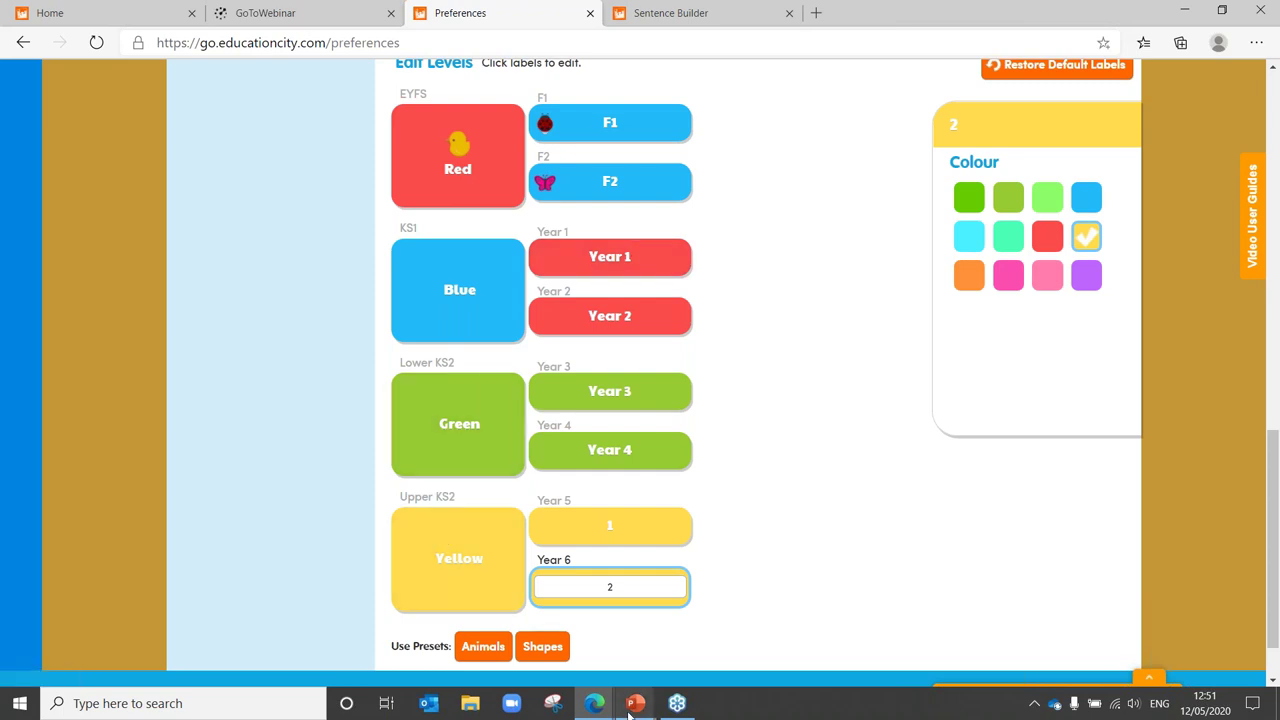
Step: Switch to the PowerPoint slide show and advance past the webinar information to the closing thank-you slide
mouse_move(630, 710)
left_click(730, 638)
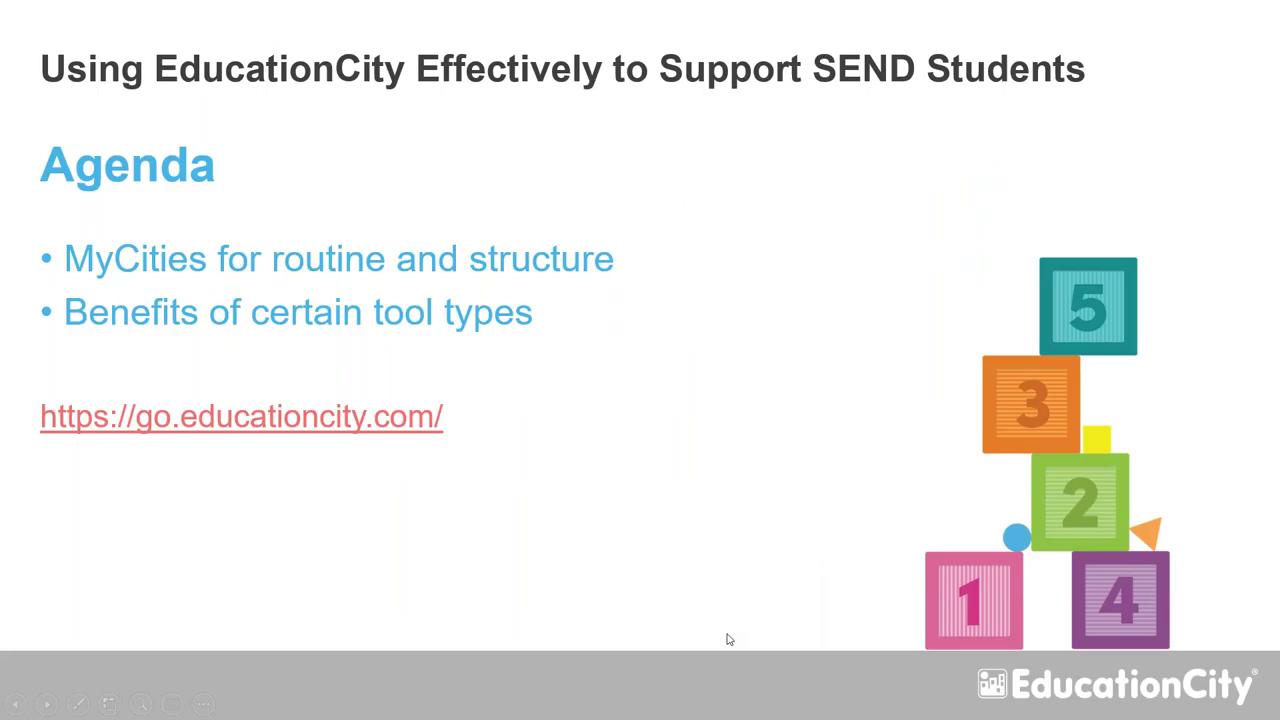
left_click(599, 476)
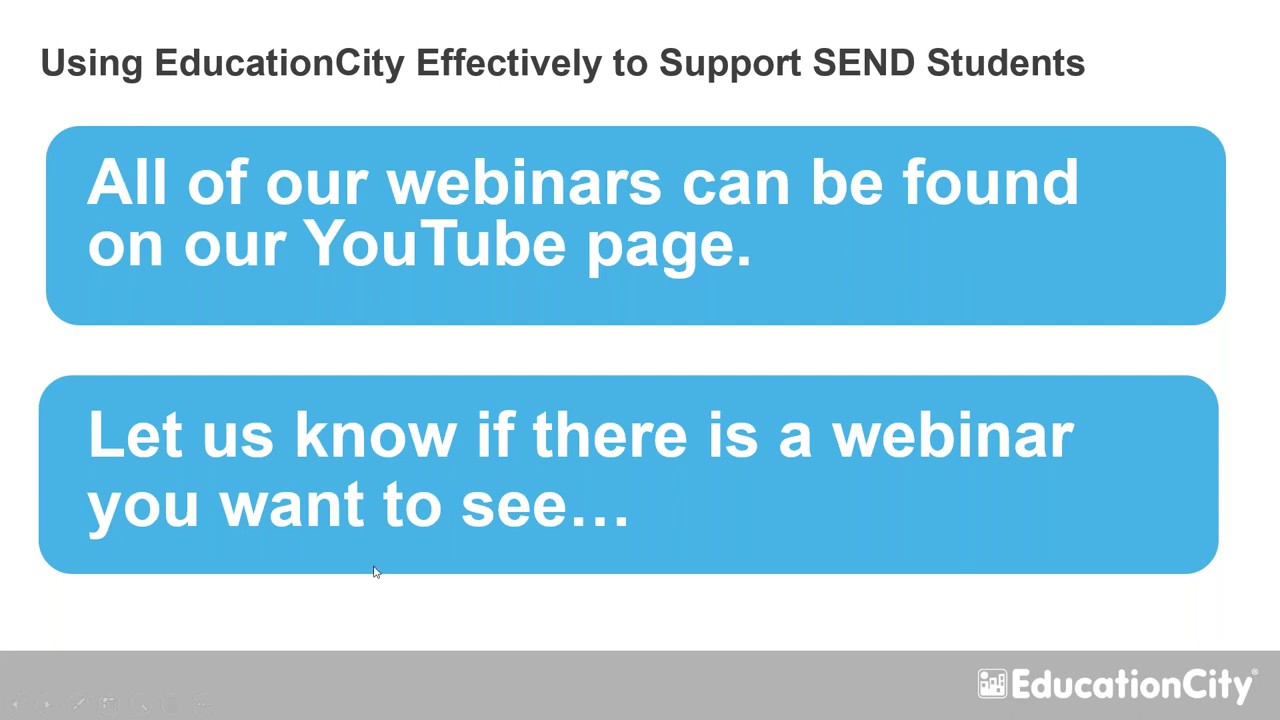
left_click(717, 503)
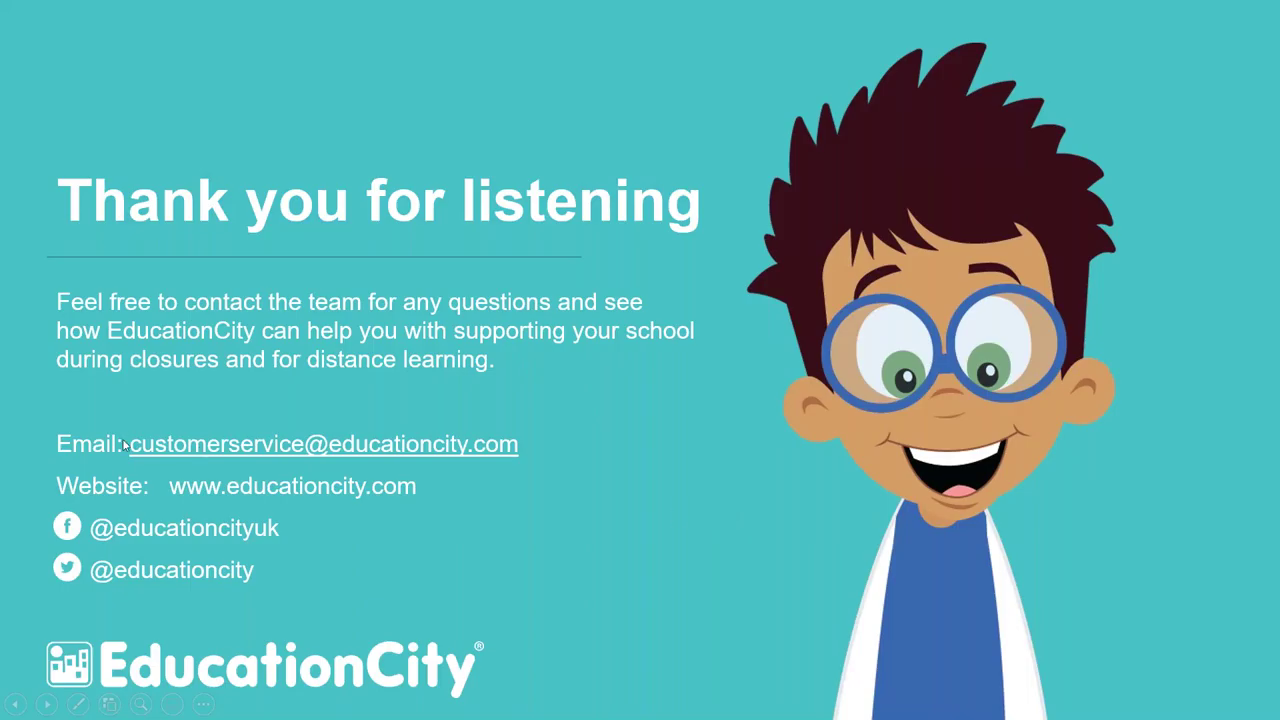